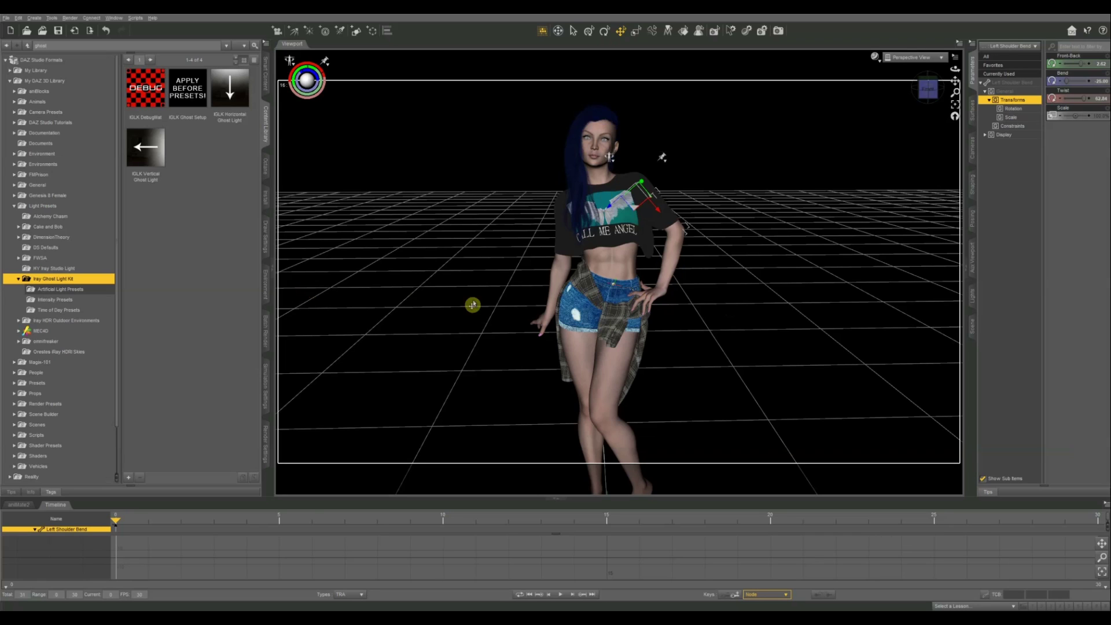
# Step: Load the IGLK Vertical Ghost Light into the scene and move it sideways so it stands clear beside the figure
pyautogui.click(768, 146)
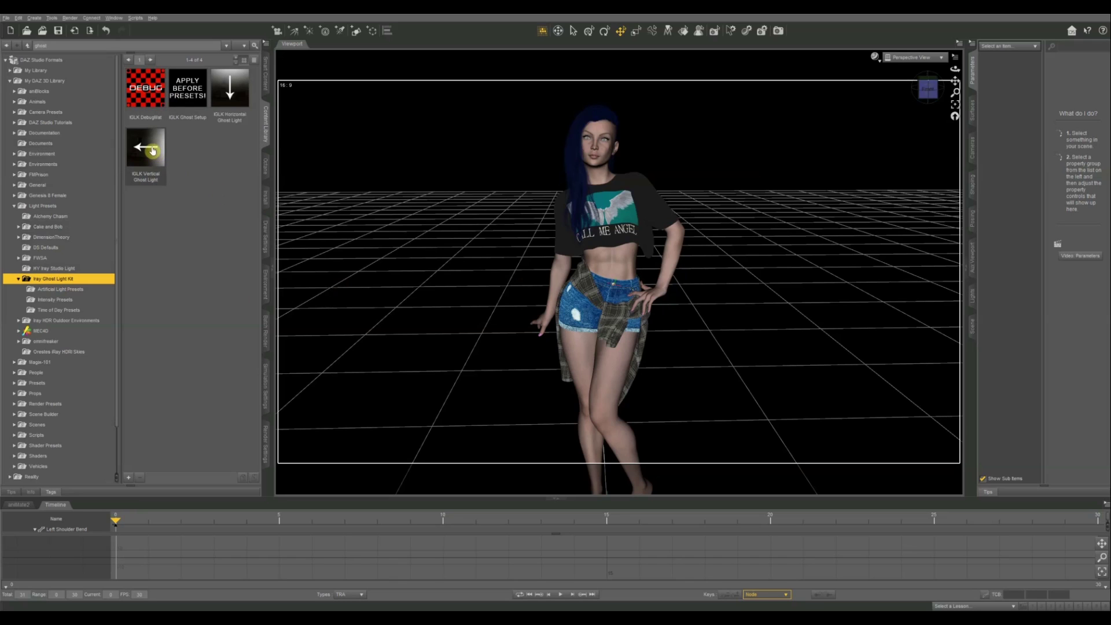
pyautogui.doubleClick(152, 149)
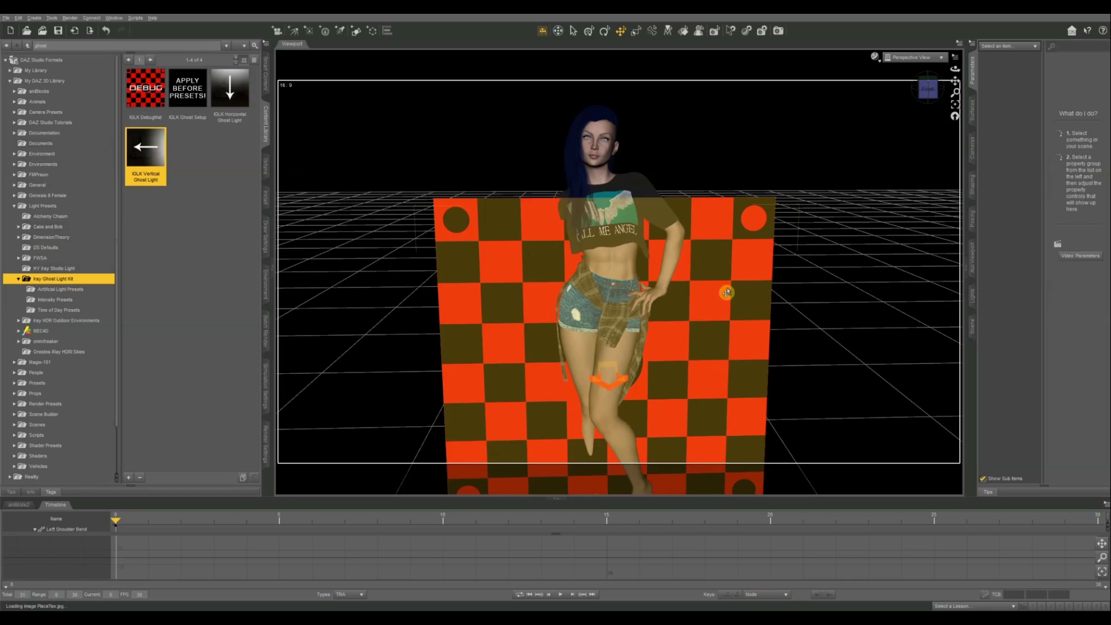
pyautogui.scroll(-5, 692, 311)
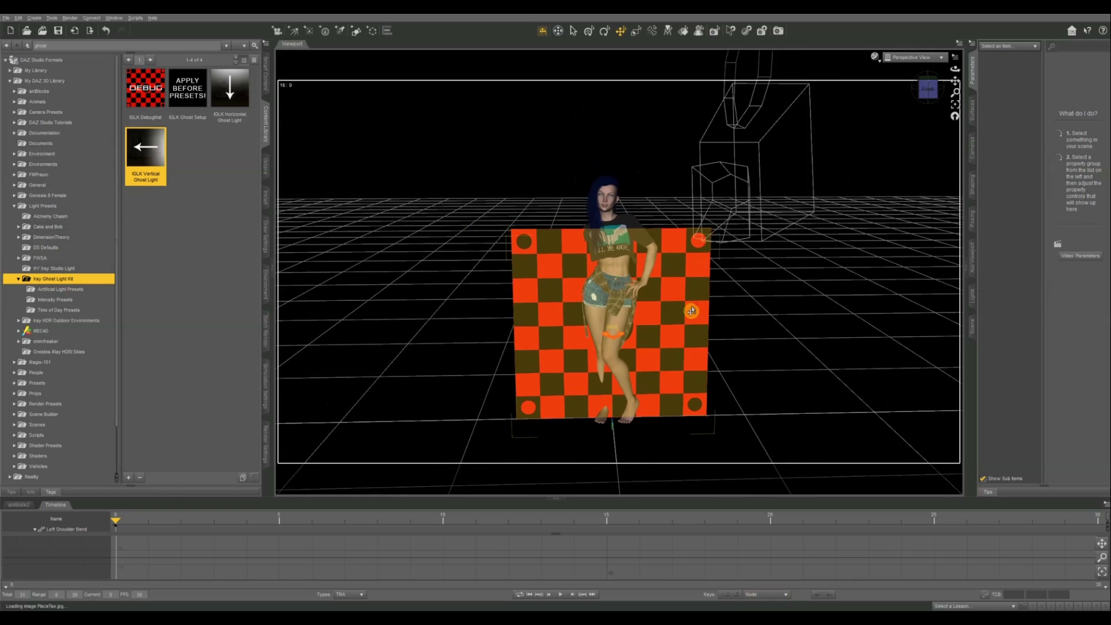
pyautogui.scroll(4, 691, 311)
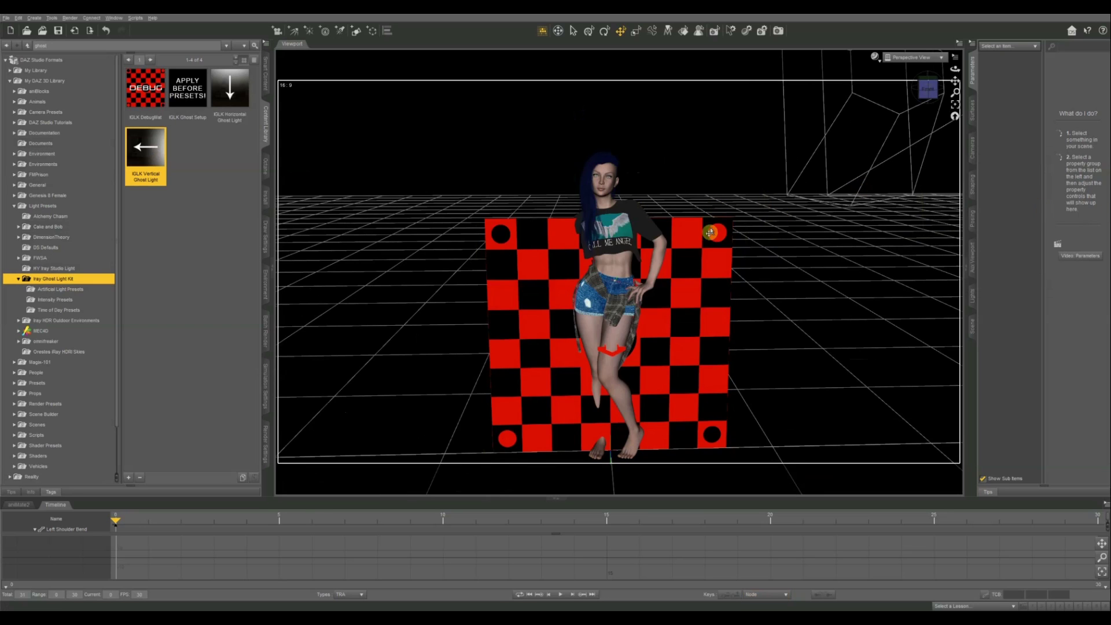
pyautogui.click(695, 310)
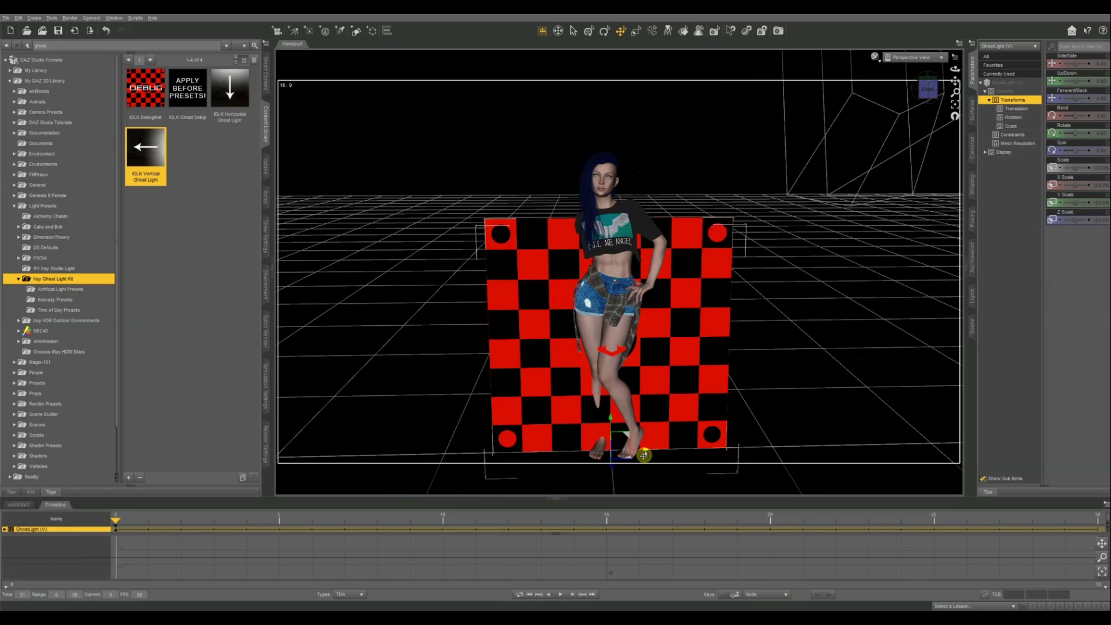
pyautogui.moveTo(637, 453); pyautogui.dragTo(839, 452)
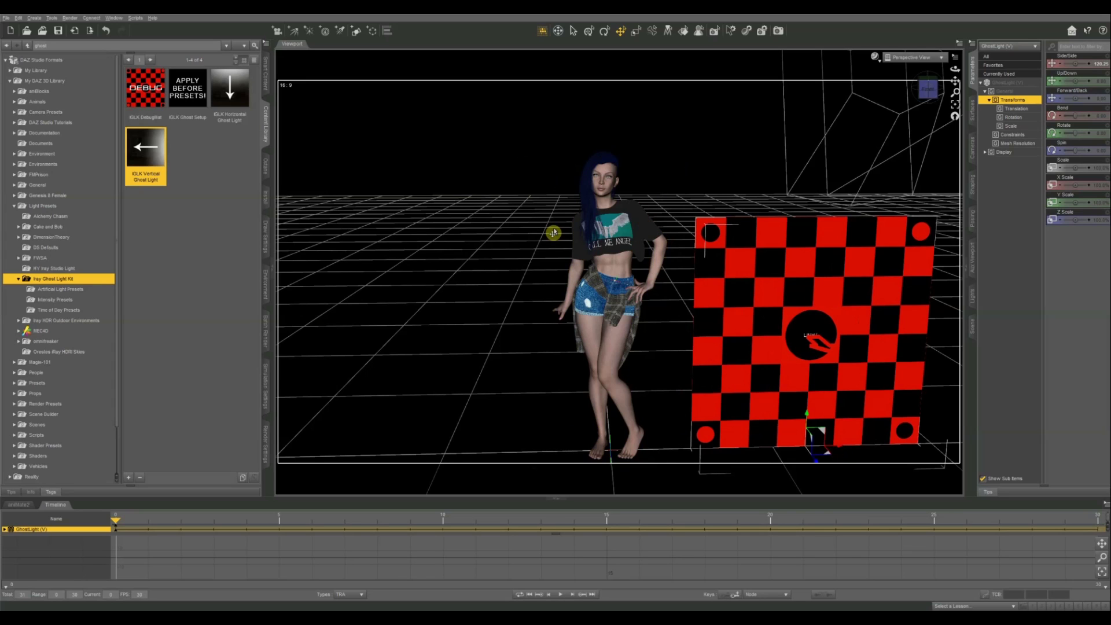
# Step: Check the camera's Headlamp Mode and the Environment Mode in the render settings
pyautogui.click(974, 153)
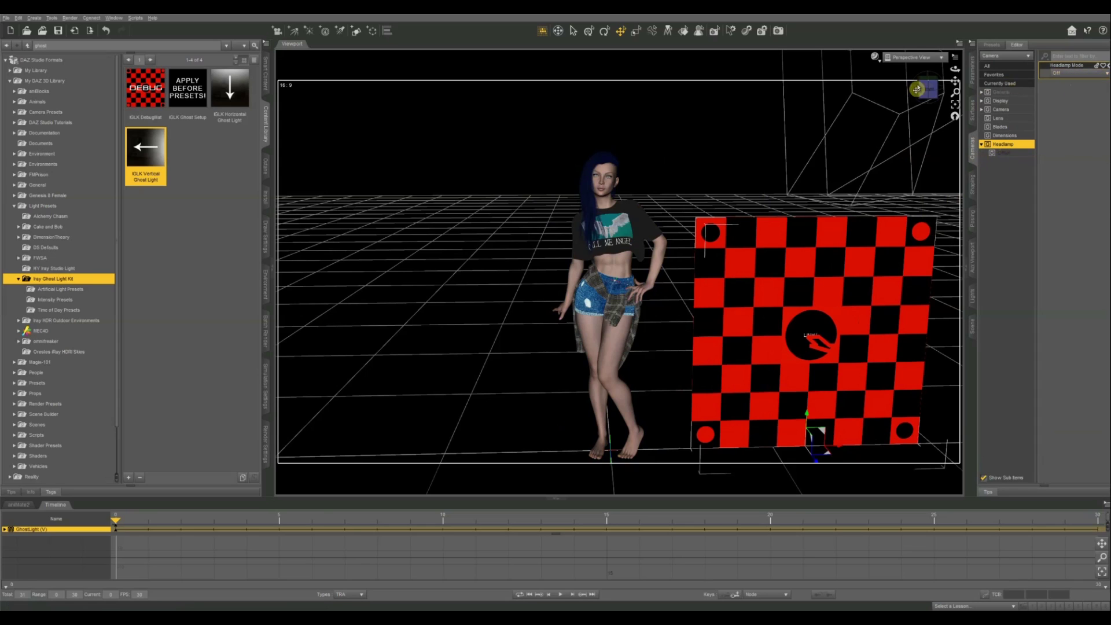
pyautogui.click(262, 449)
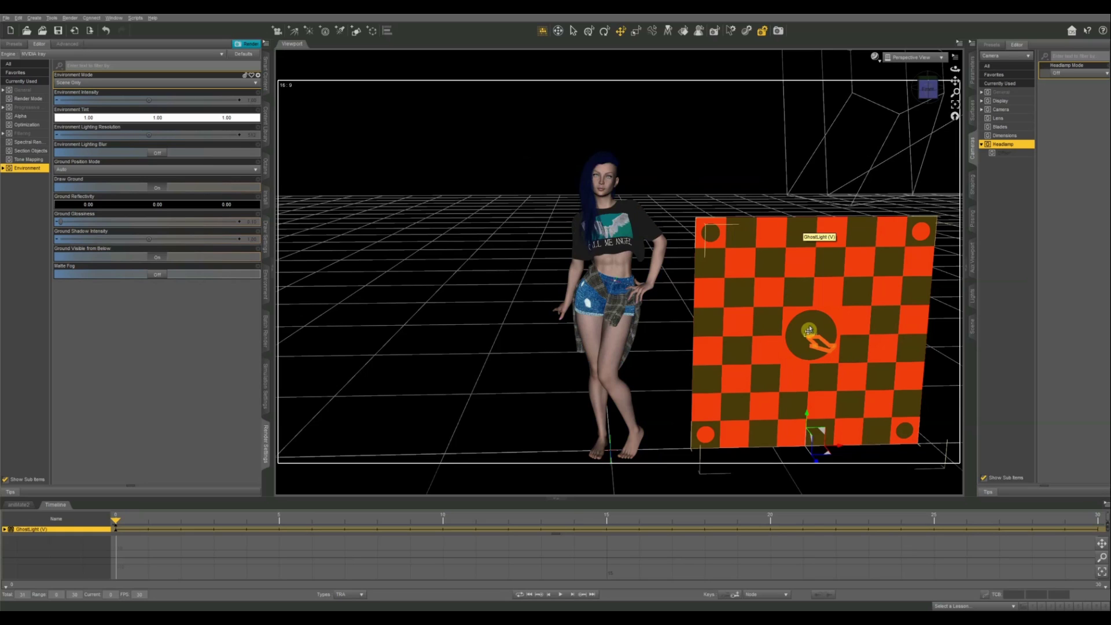
# Step: Preview the scene through the Camera in NVIDIA Iray shading and return to a shaded Perspective View
pyautogui.click(927, 60)
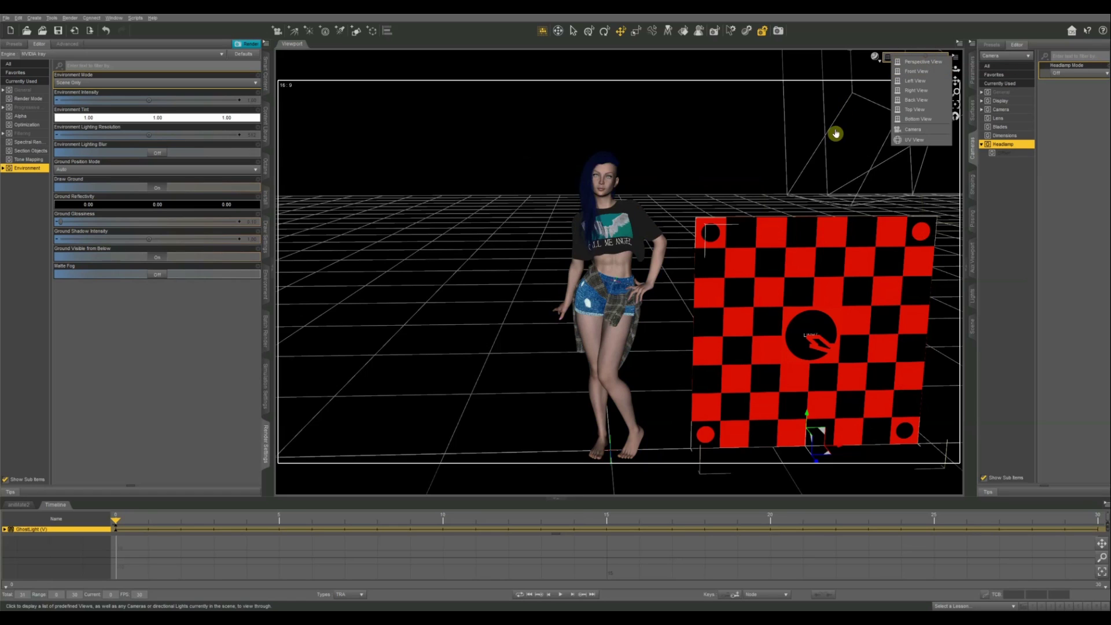
pyautogui.click(929, 134)
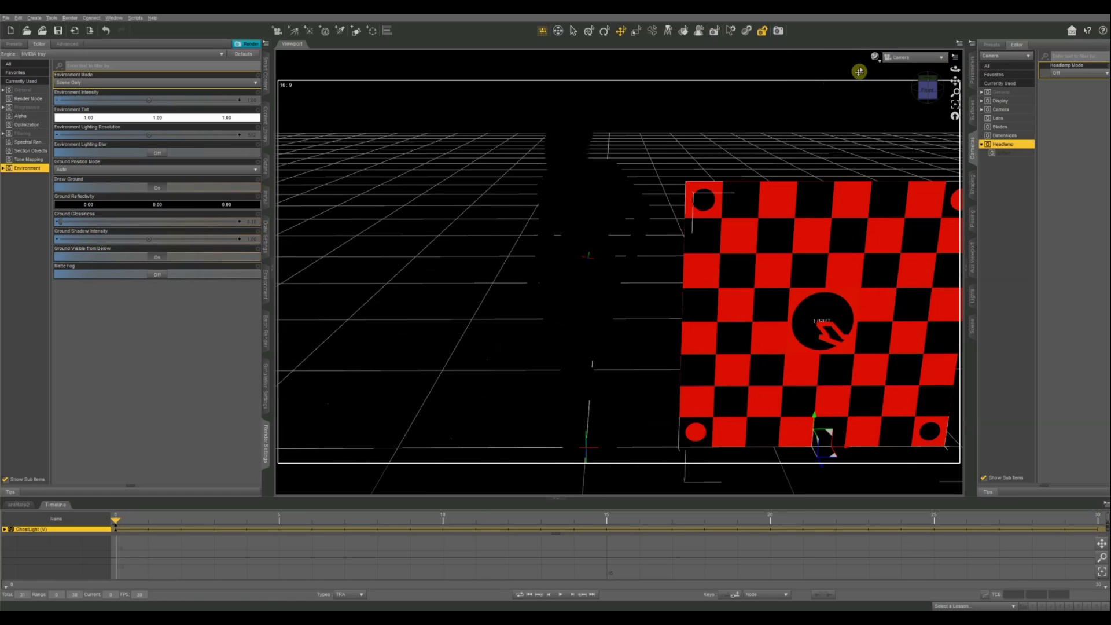
pyautogui.click(874, 56)
pyautogui.click(867, 168)
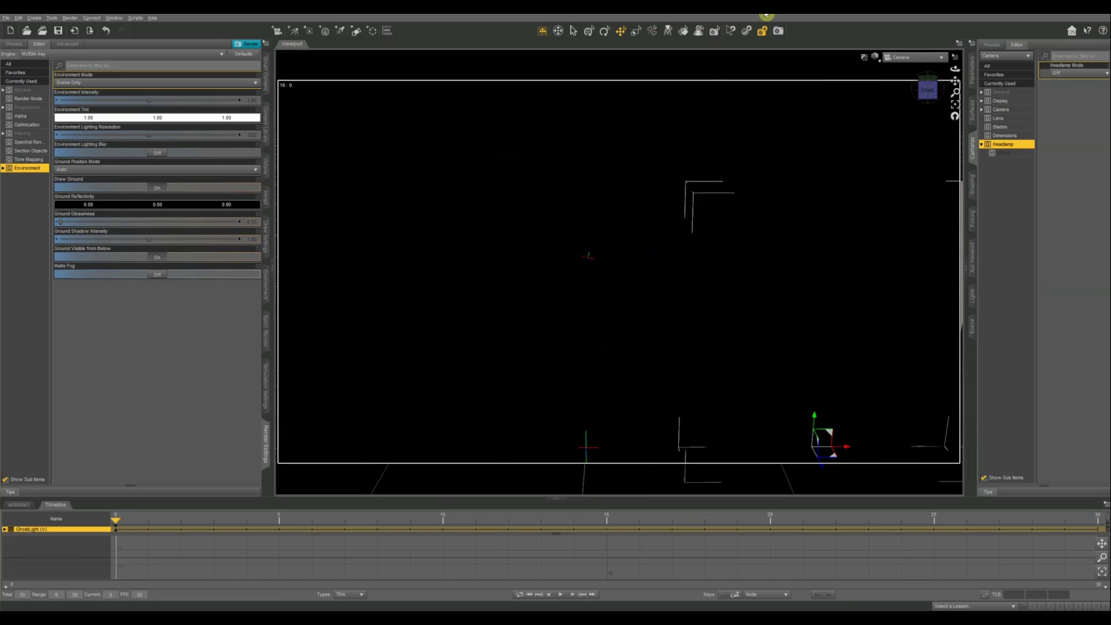
pyautogui.click(874, 57)
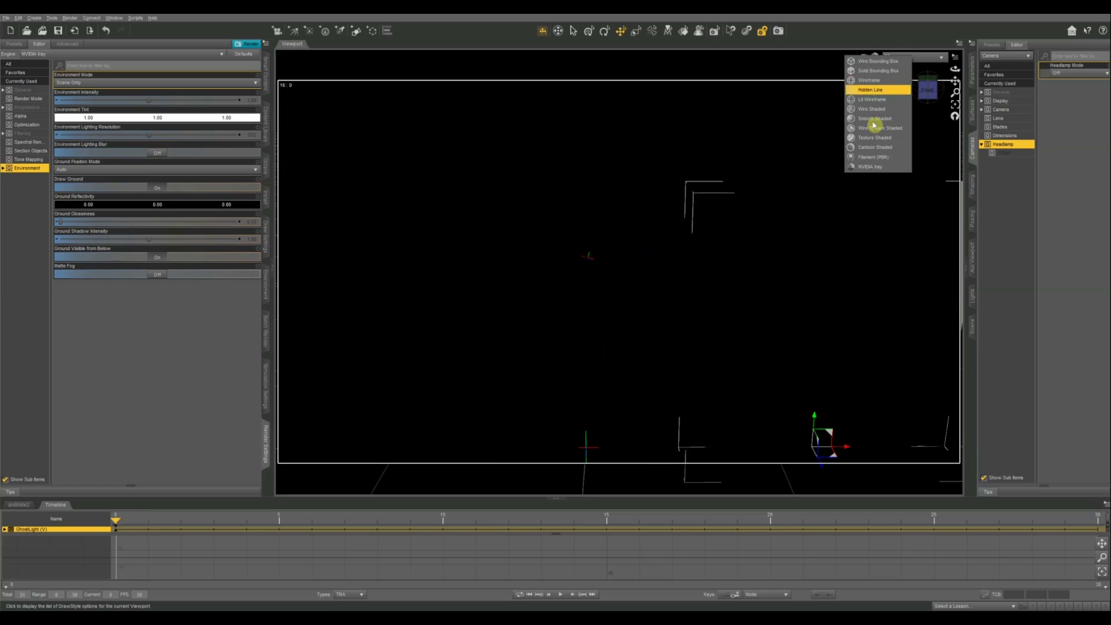
pyautogui.click(874, 145)
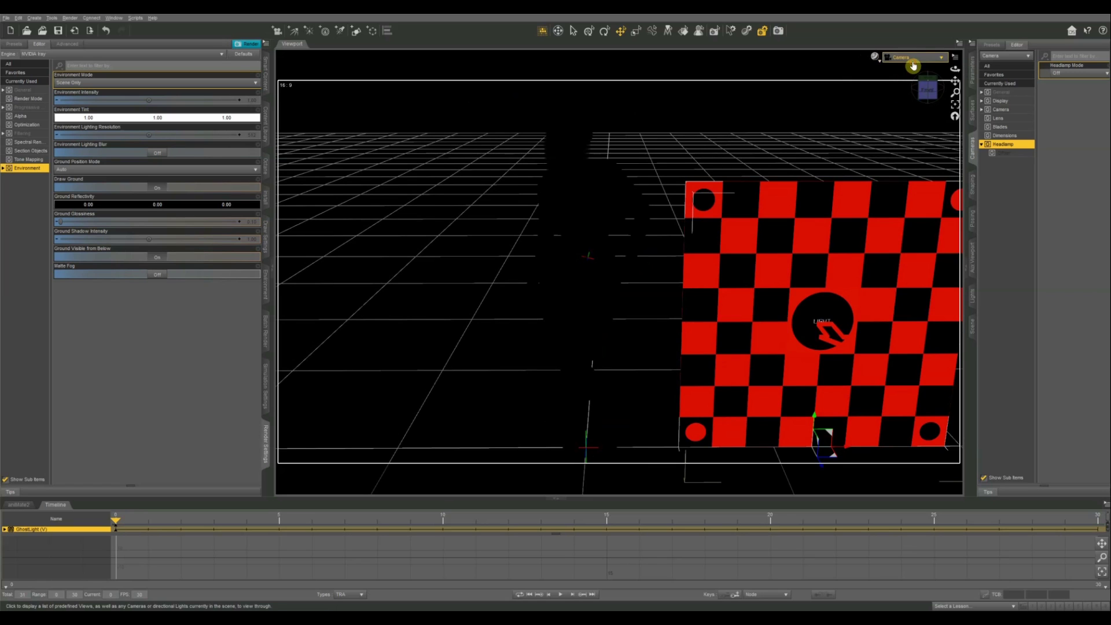
pyautogui.click(912, 58)
pyautogui.click(912, 68)
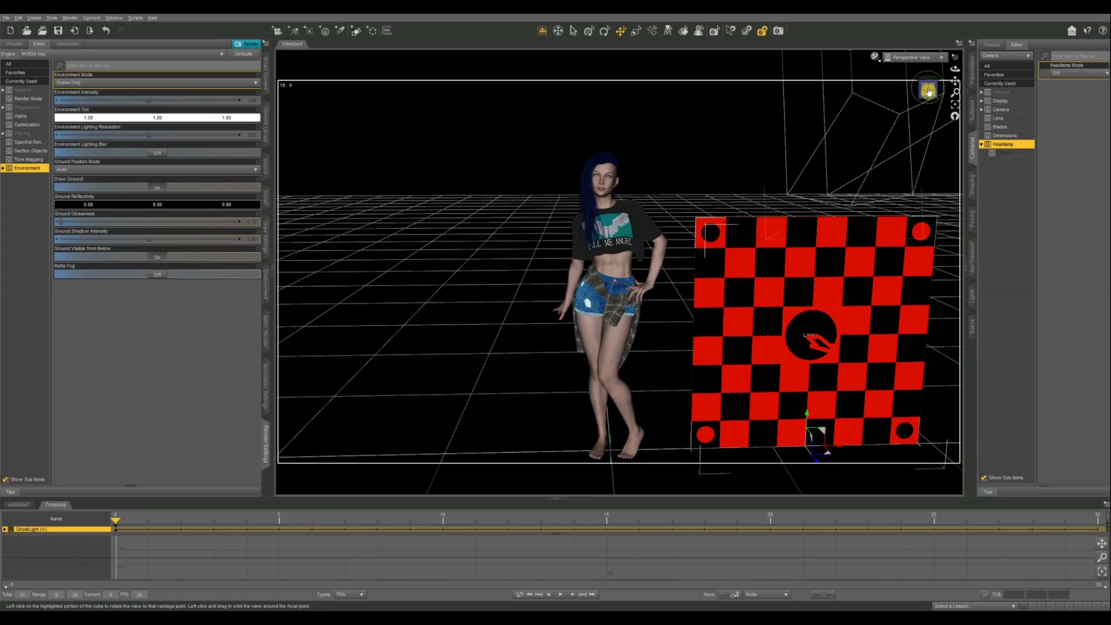
# Step: Turn the vertical ghost light to face the figure from the side and raise it to about 138 above the floor
pyautogui.click(929, 90)
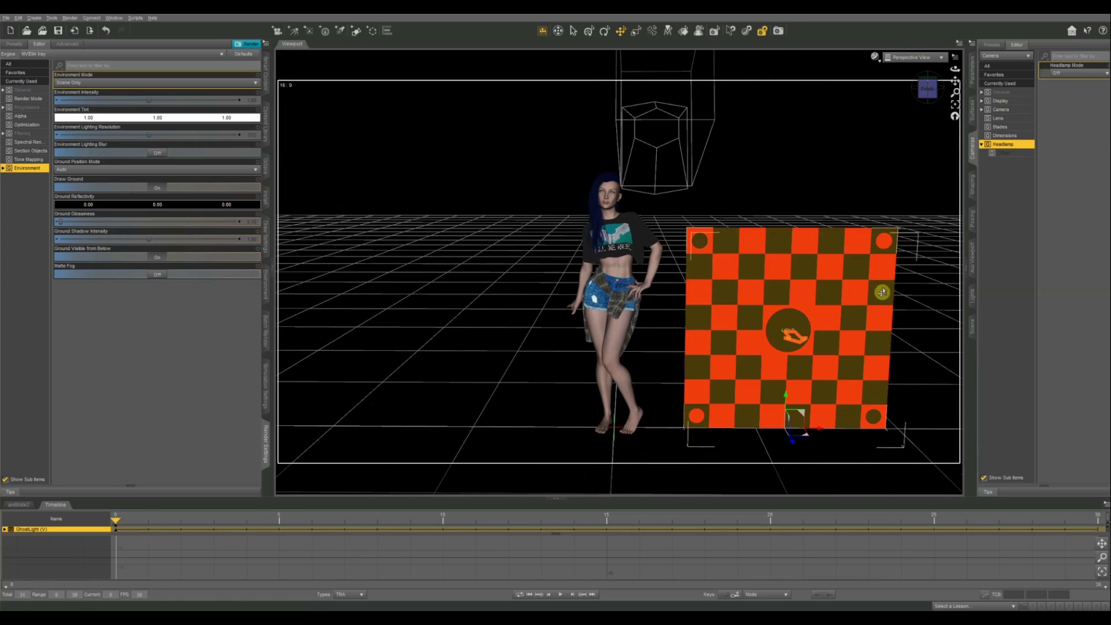
pyautogui.click(974, 71)
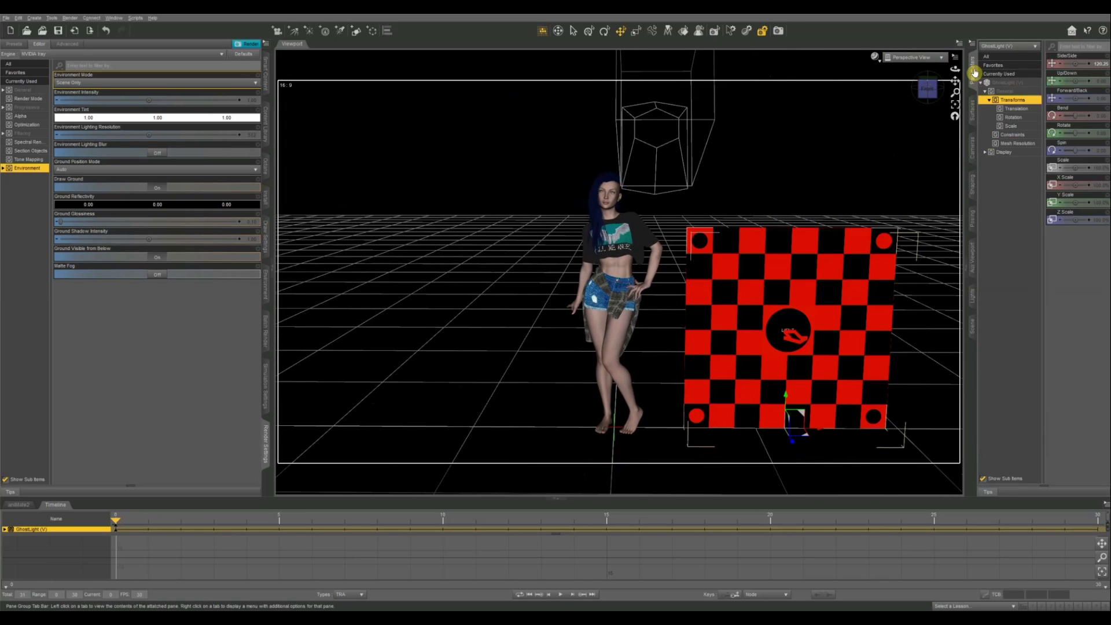
pyautogui.moveTo(1075, 133); pyautogui.dragTo(1068, 132)
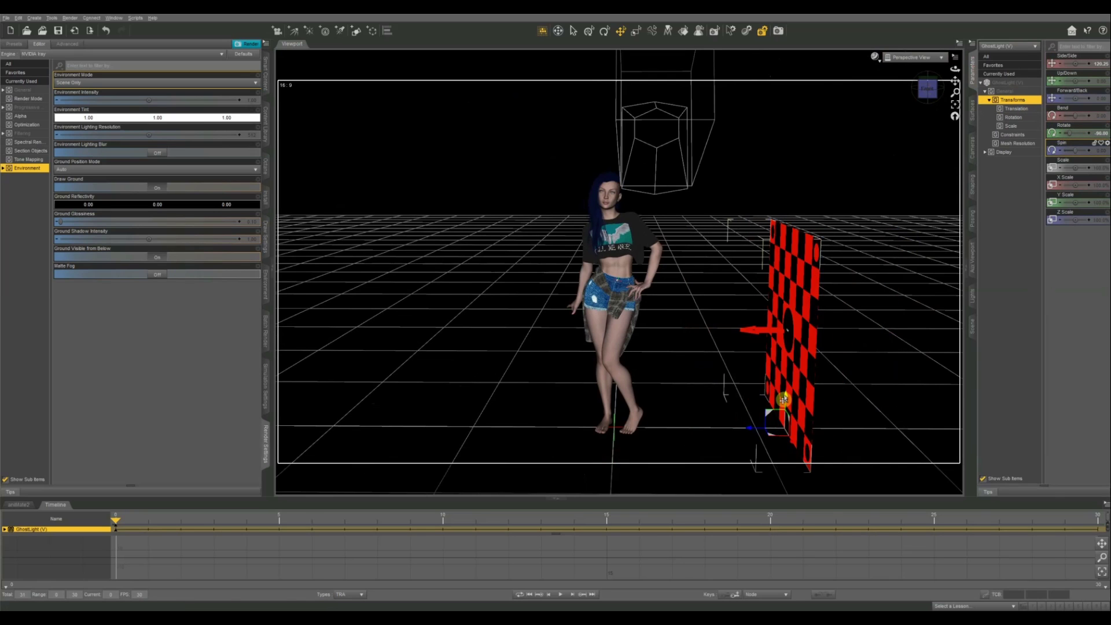
pyautogui.moveTo(783, 400); pyautogui.dragTo(793, 197)
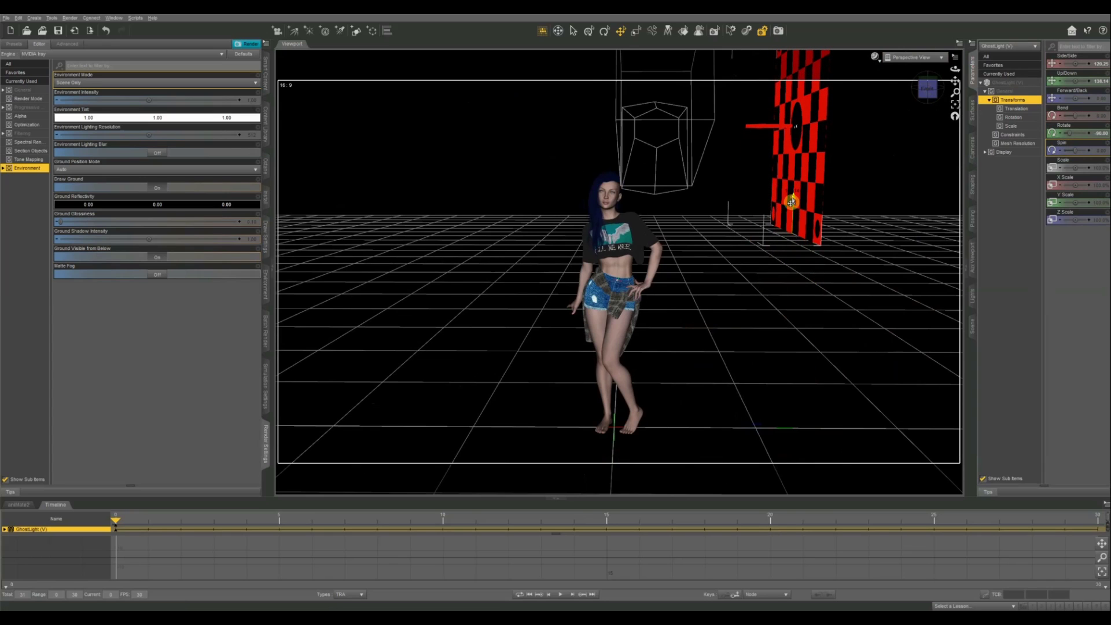
# Step: Tilt the raised ghost light about 42 degrees so it aims down at the figure
pyautogui.click(602, 32)
pyautogui.moveTo(809, 223); pyautogui.dragTo(818, 223)
pyautogui.moveTo(936, 95); pyautogui.dragTo(851, 132)
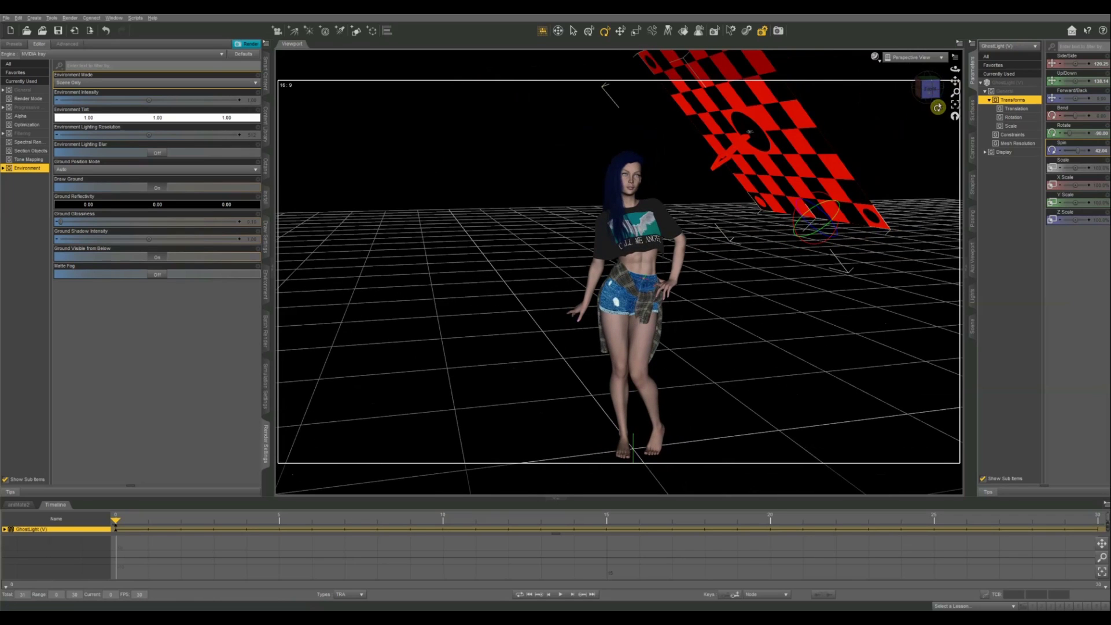
pyautogui.moveTo(937, 107); pyautogui.dragTo(368, 140)
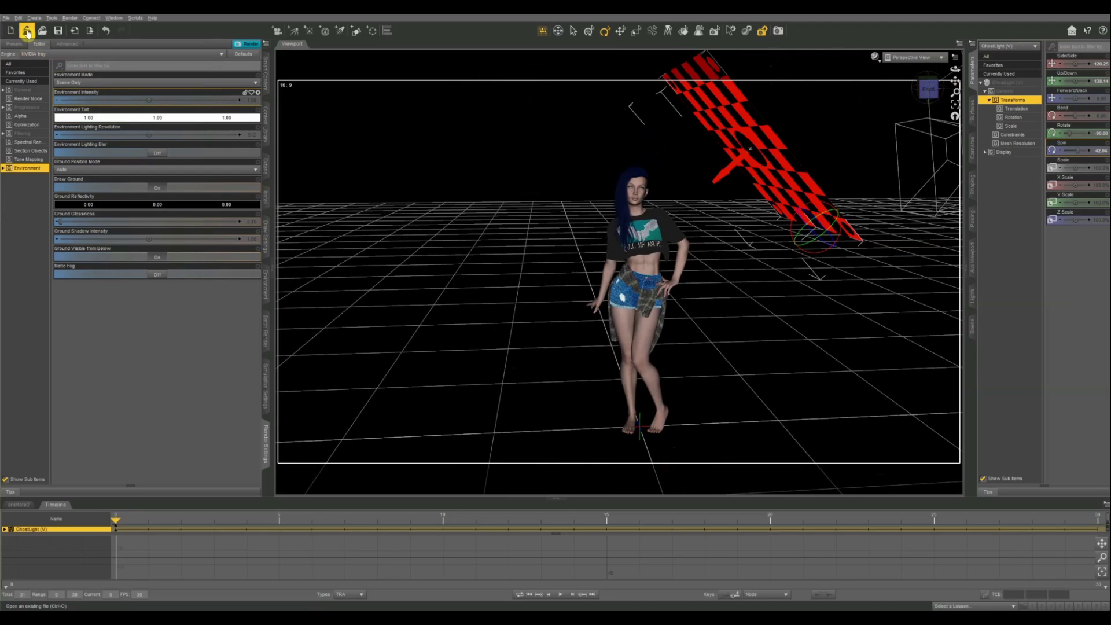
# Step: Create a new Plane primitive at the World Center with Y Positive as its primary axis
pyautogui.click(34, 18)
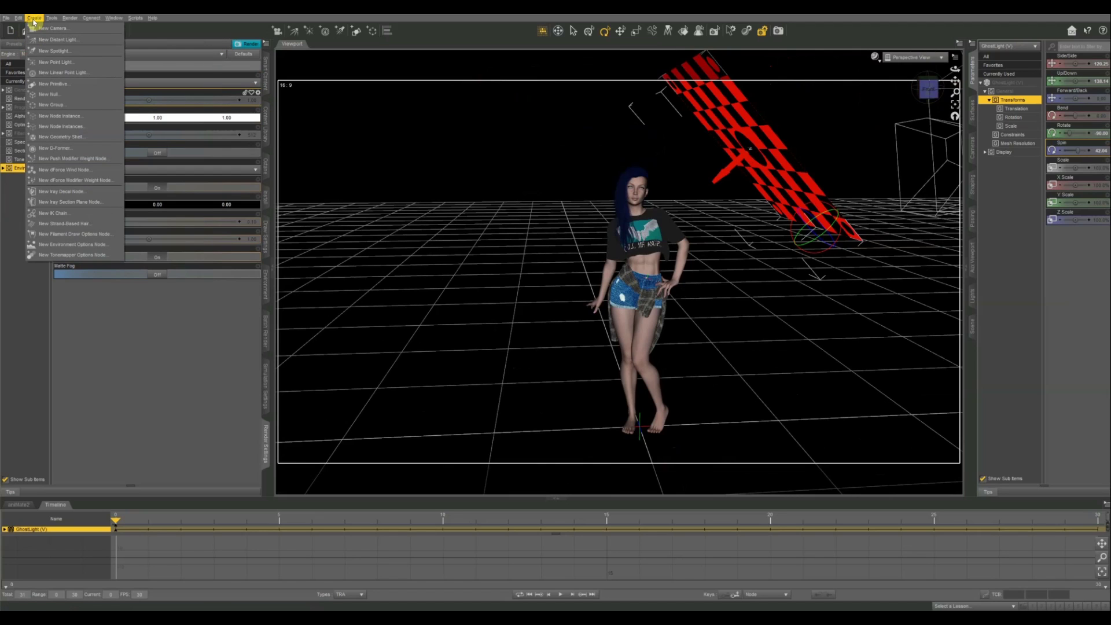
pyautogui.click(51, 82)
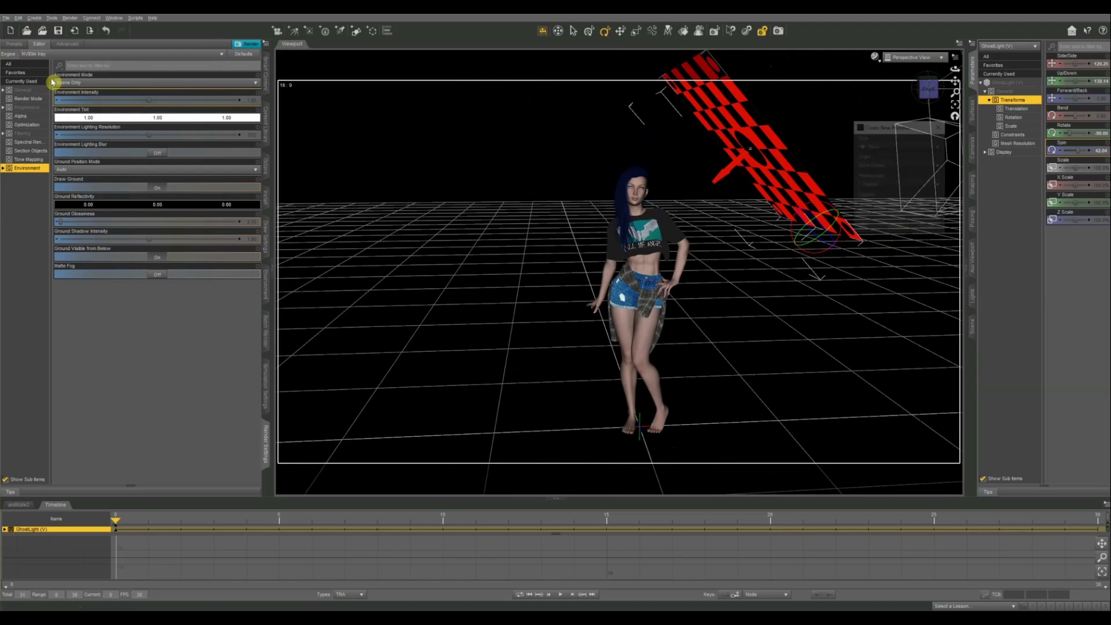
pyautogui.click(903, 150)
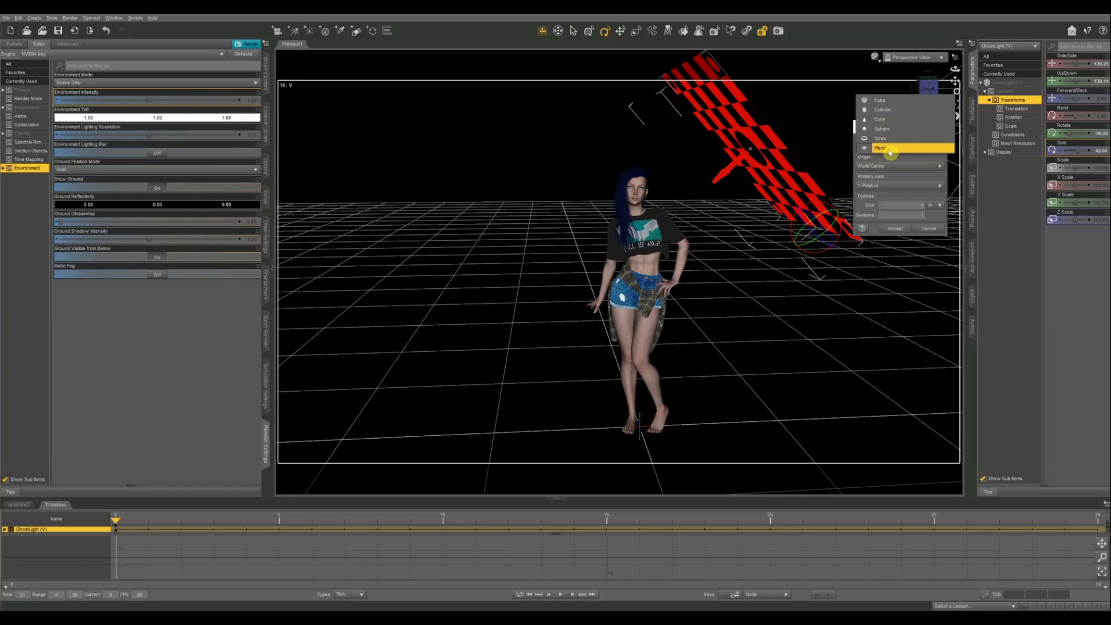
pyautogui.click(891, 149)
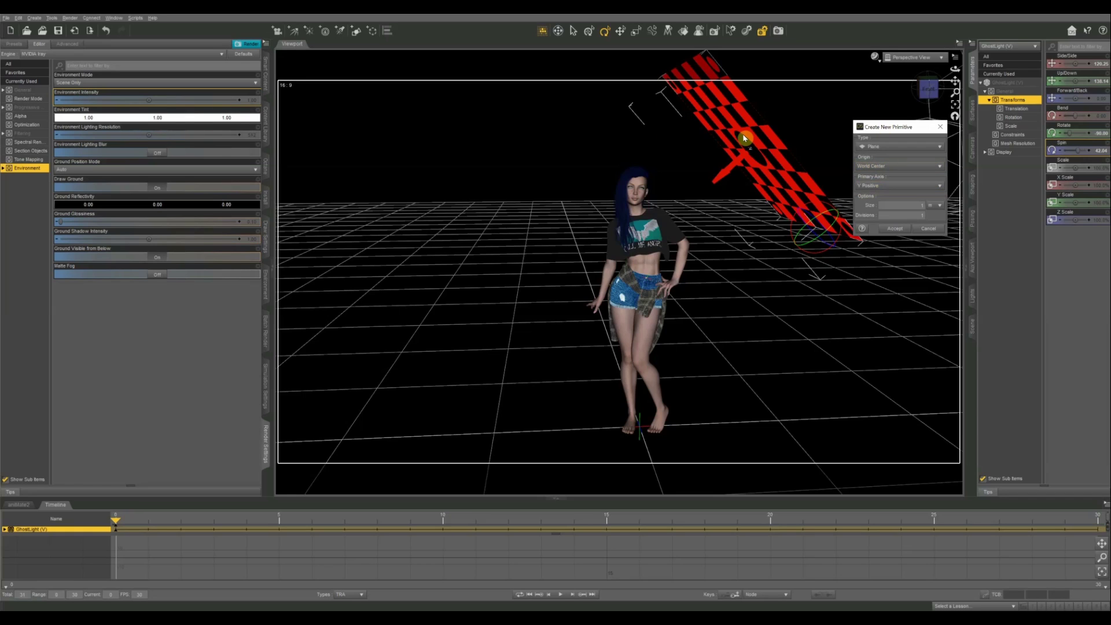
pyautogui.click(894, 229)
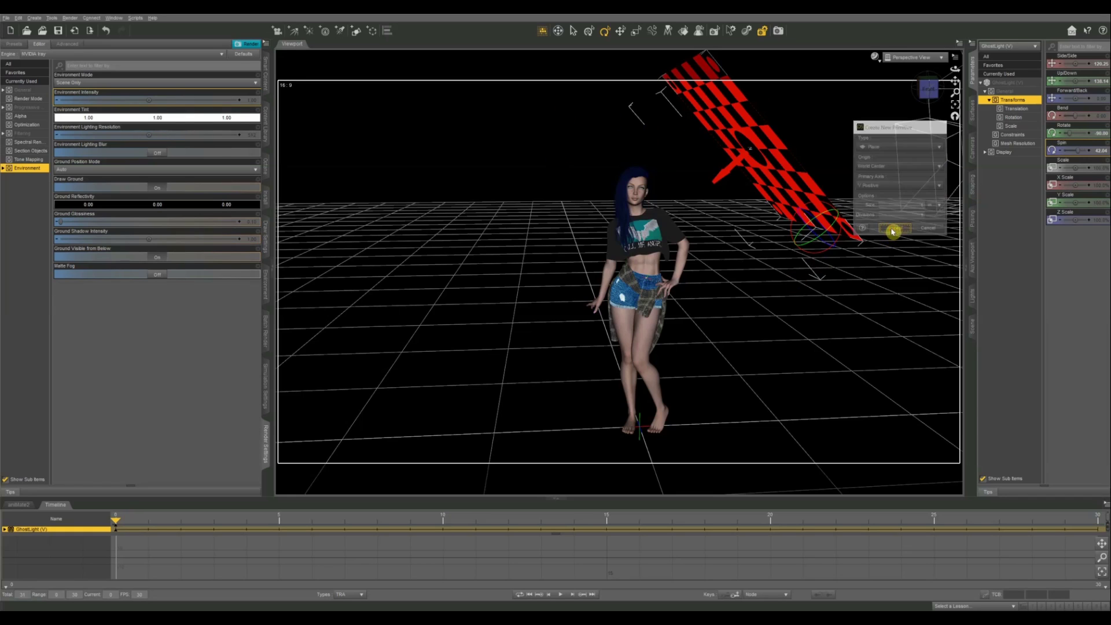
pyautogui.click(592, 450)
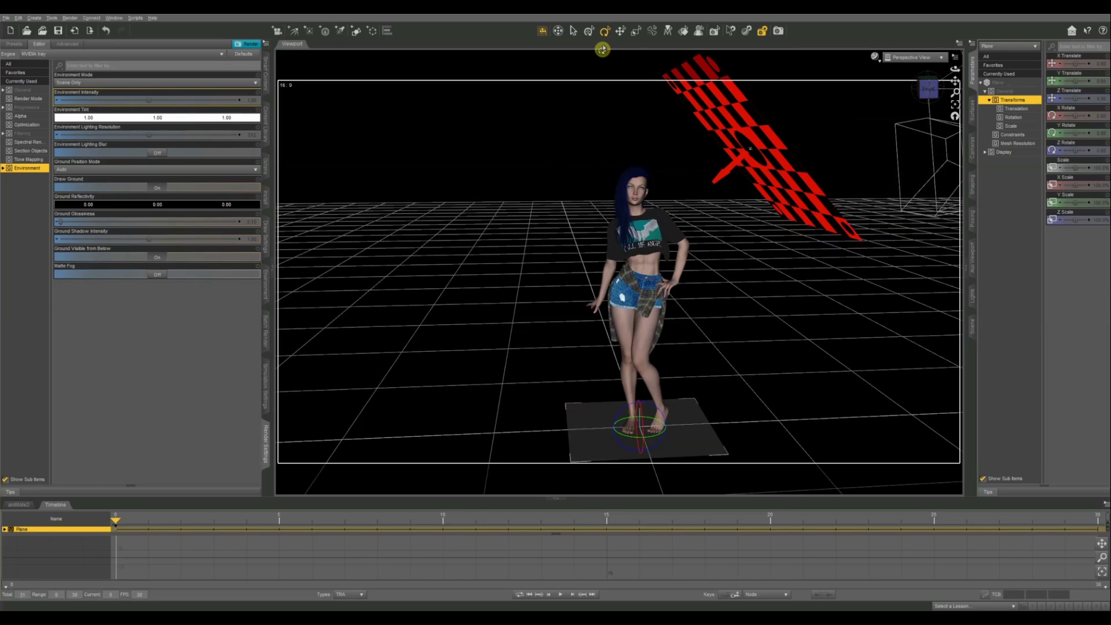
# Step: Move the plane up above floor level to the side of the figure opposite the ghost light
pyautogui.click(575, 32)
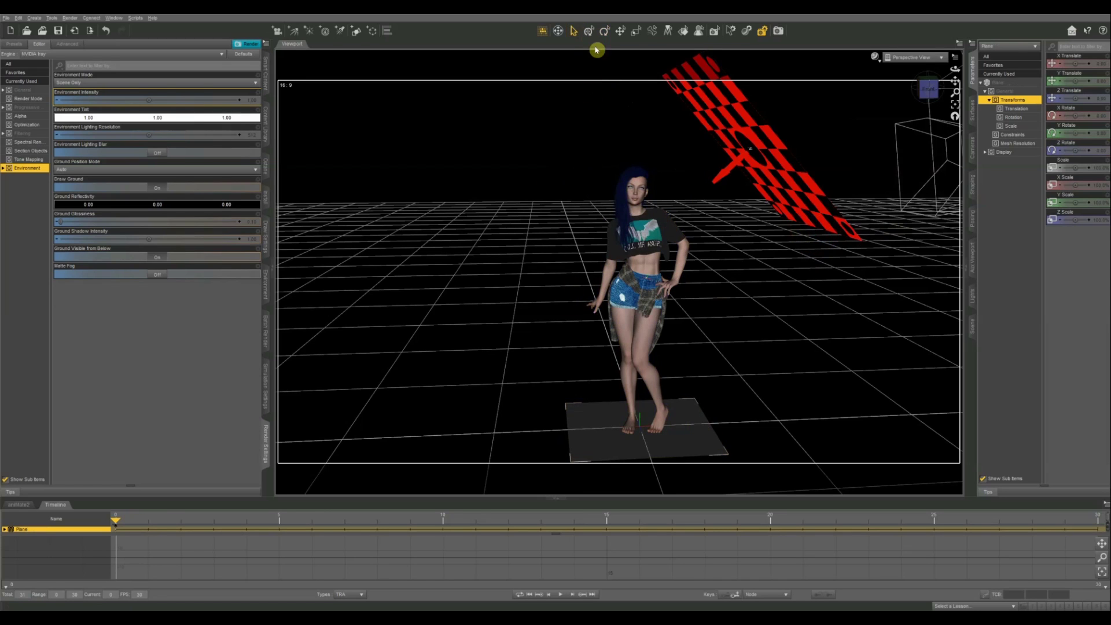
pyautogui.click(620, 31)
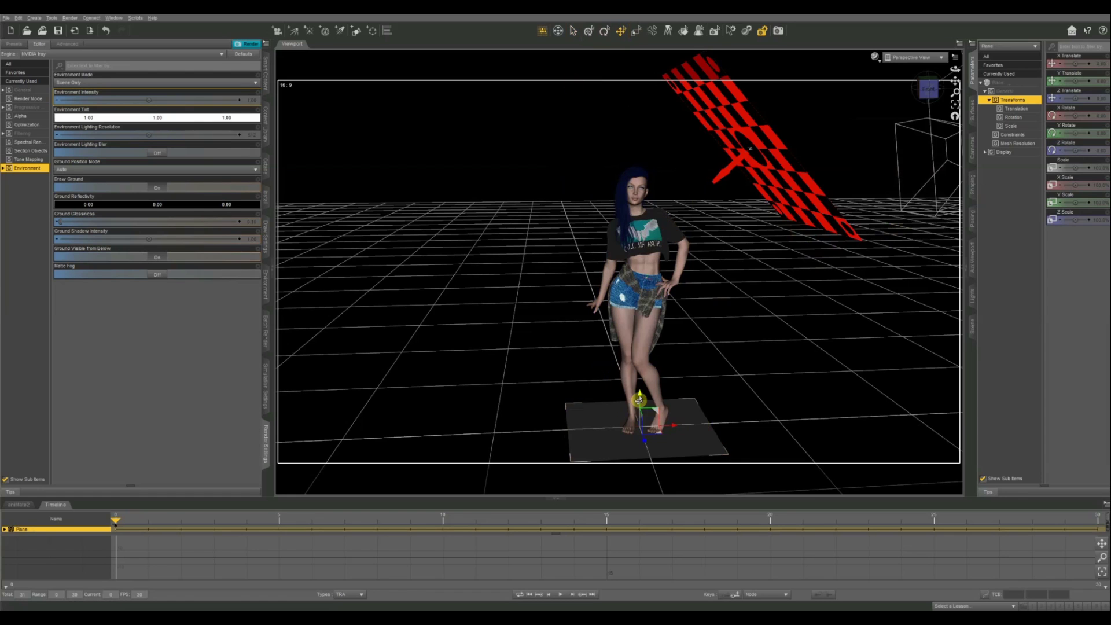
pyautogui.moveTo(641, 398); pyautogui.dragTo(514, 162)
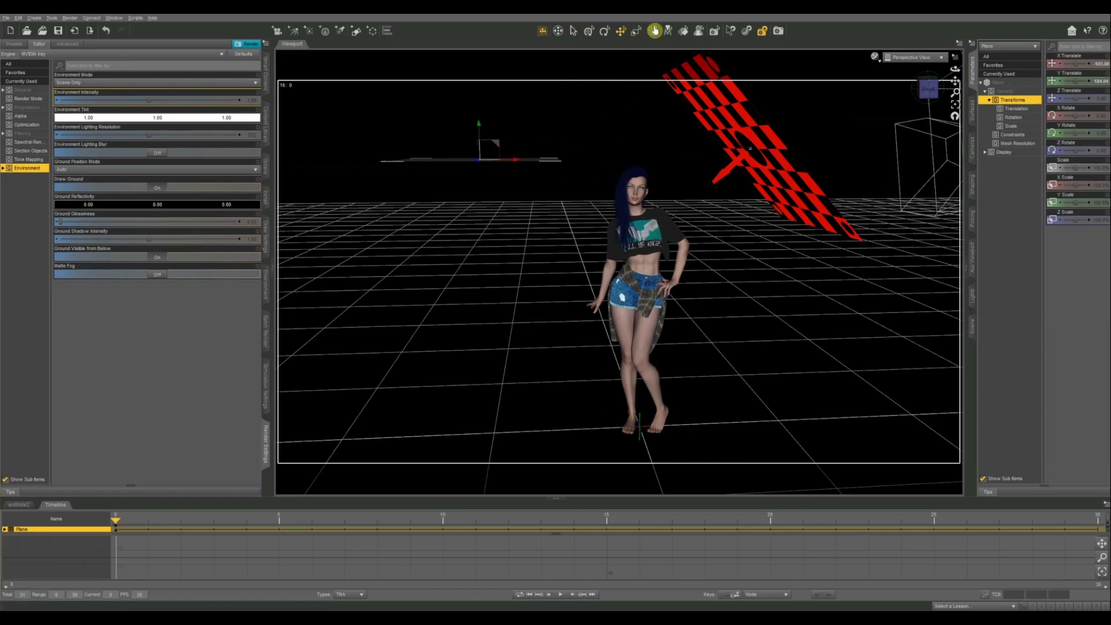
# Step: Rotate the plane about its Z axis so it slants diagonally beside the figure
pyautogui.click(607, 31)
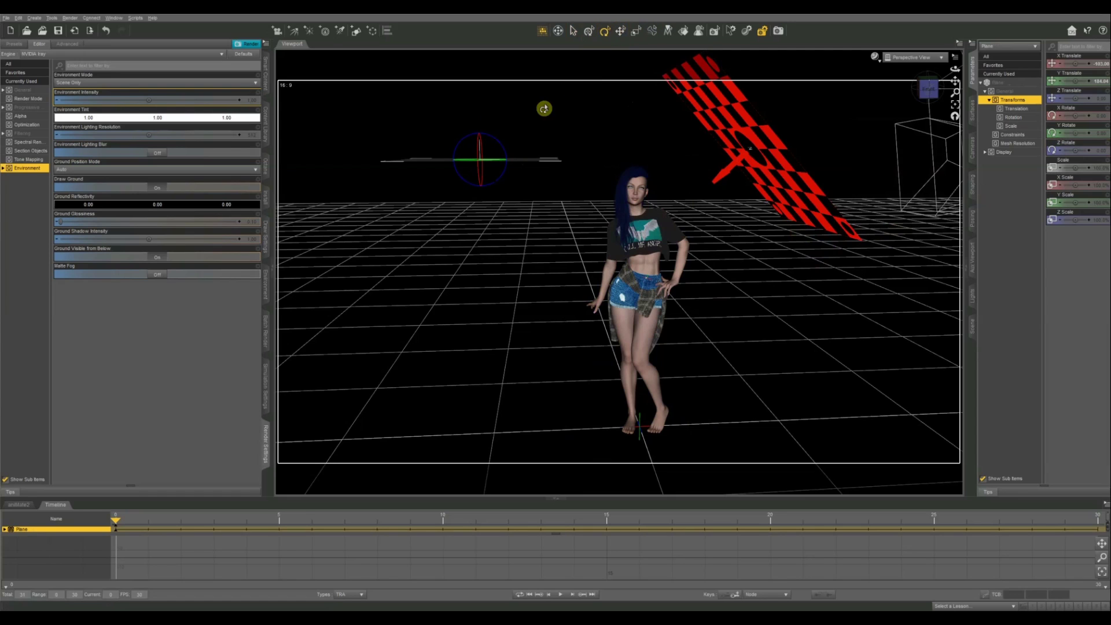
pyautogui.click(503, 146)
pyautogui.moveTo(494, 163); pyautogui.dragTo(512, 148)
# Step: Enlarge the slanted plane with its overall Scale and fine-tune its size beside the figure
pyautogui.click(930, 88)
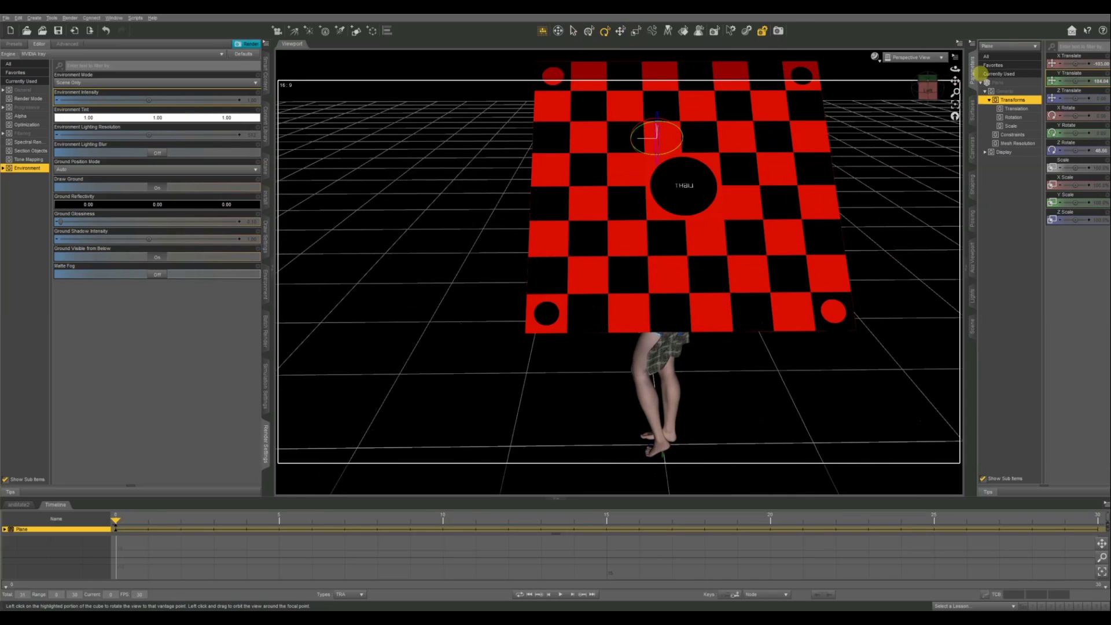
pyautogui.click(926, 88)
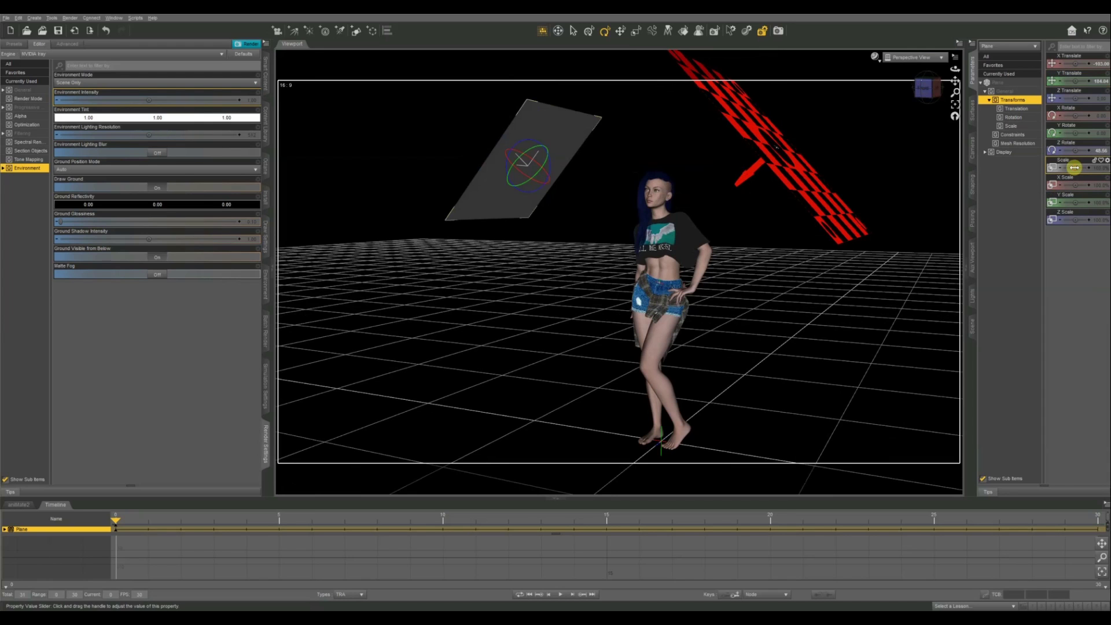
pyautogui.moveTo(1075, 168); pyautogui.dragTo(1079, 168)
pyautogui.click(942, 92)
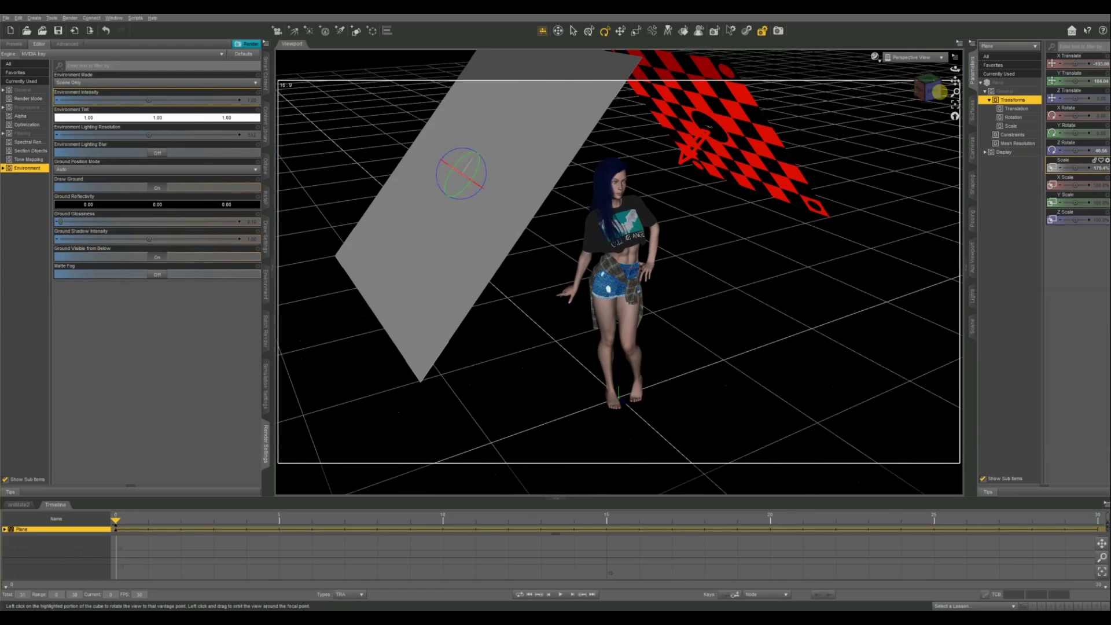
pyautogui.moveTo(1077, 168); pyautogui.dragTo(1073, 167)
pyautogui.click(924, 88)
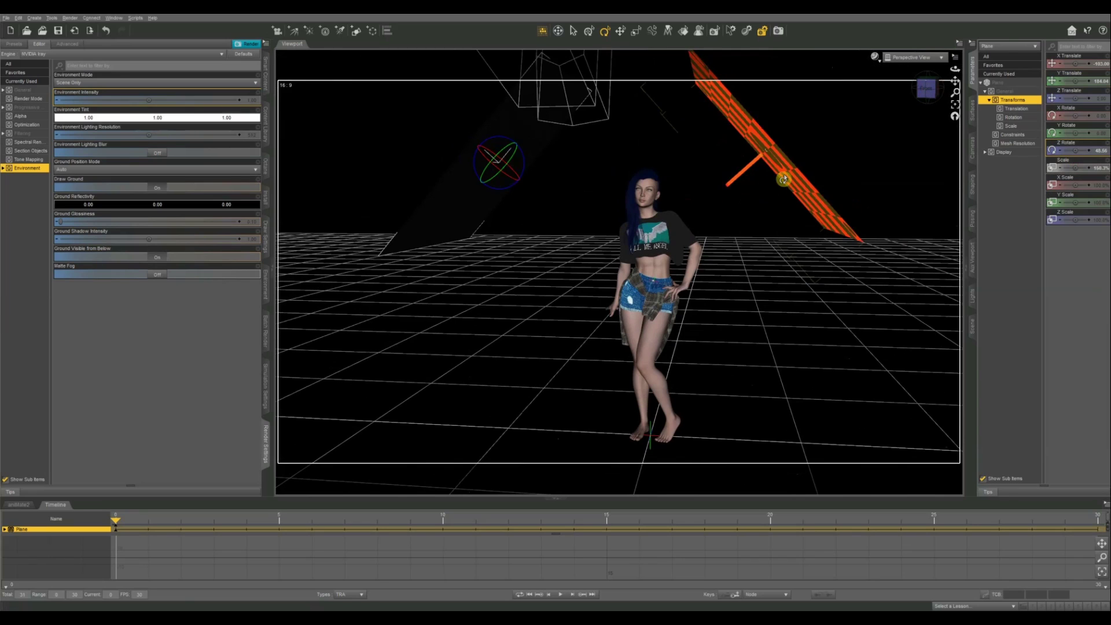
# Step: Move the ghost light farther up and outward, away from the figure
pyautogui.click(783, 176)
pyautogui.click(620, 31)
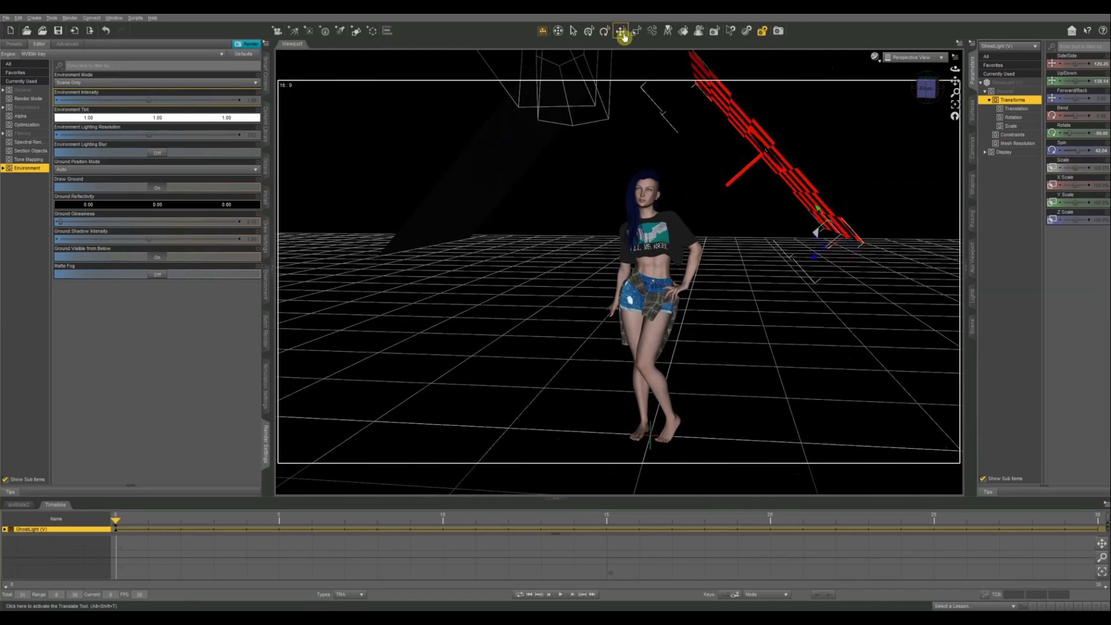
pyautogui.moveTo(813, 263); pyautogui.dragTo(839, 249)
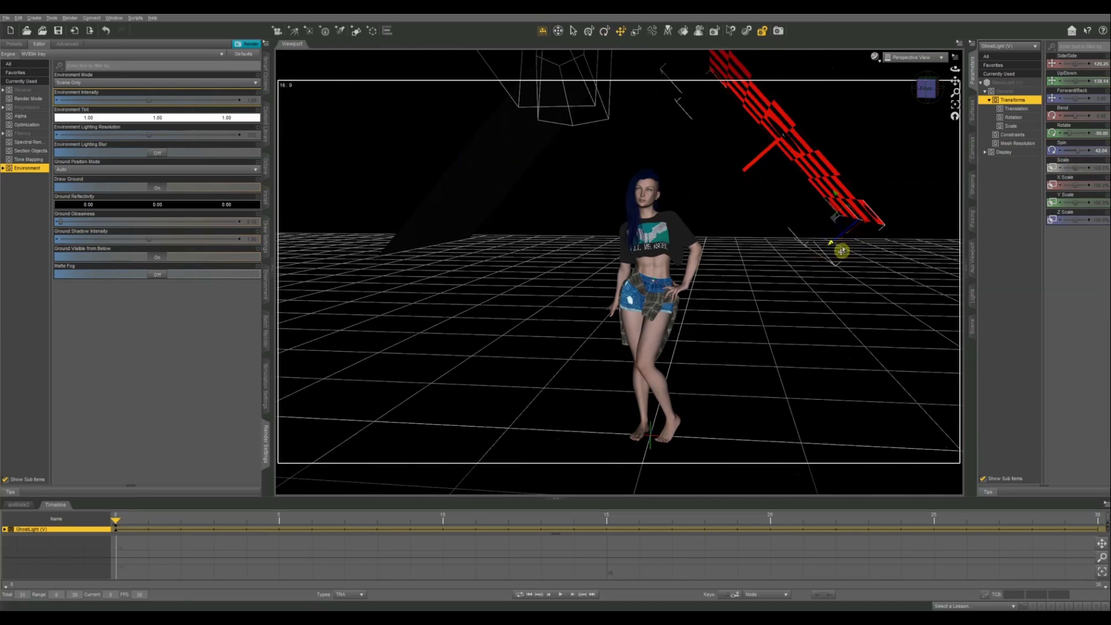
# Step: Move the slanted plane farther up and outward on its side of the figure
pyautogui.click(514, 175)
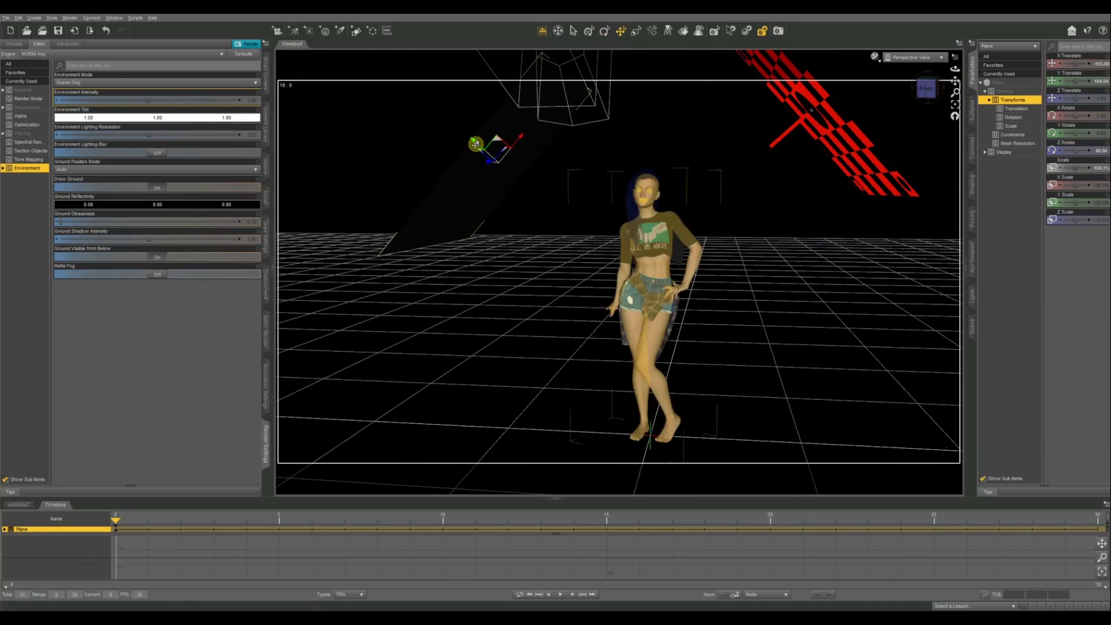
pyautogui.moveTo(474, 145); pyautogui.dragTo(420, 93)
pyautogui.moveTo(926, 87); pyautogui.dragTo(926, 88)
# Step: With the ghost light selected, look through the Artificial Light, Intensity and Time of Day preset folders of the Iray Ghost Light Kit
pyautogui.click(766, 137)
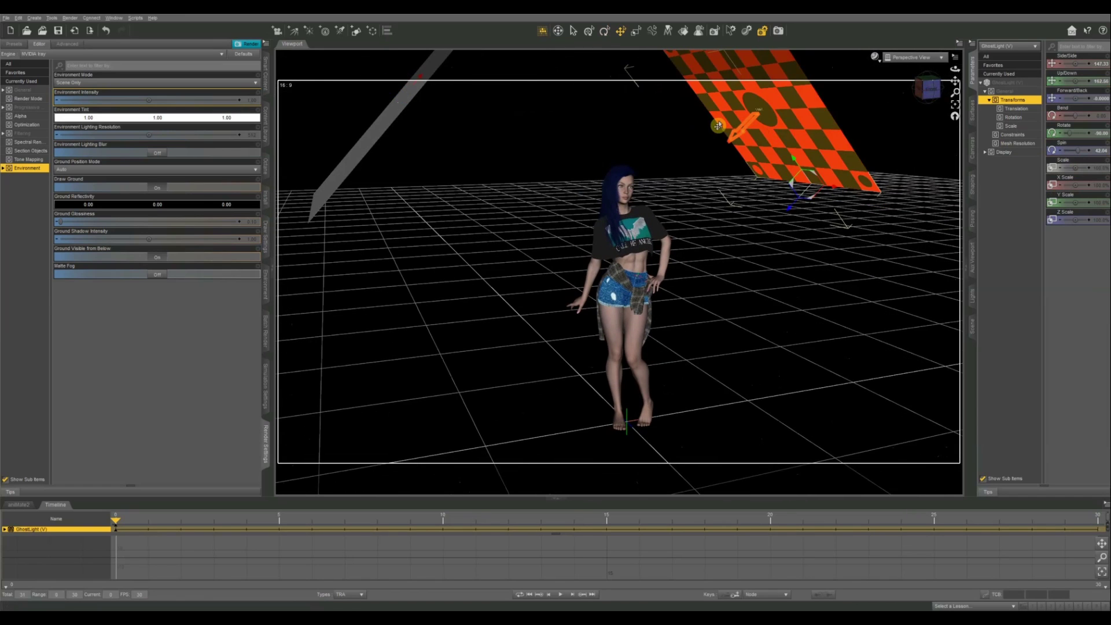
pyautogui.click(264, 135)
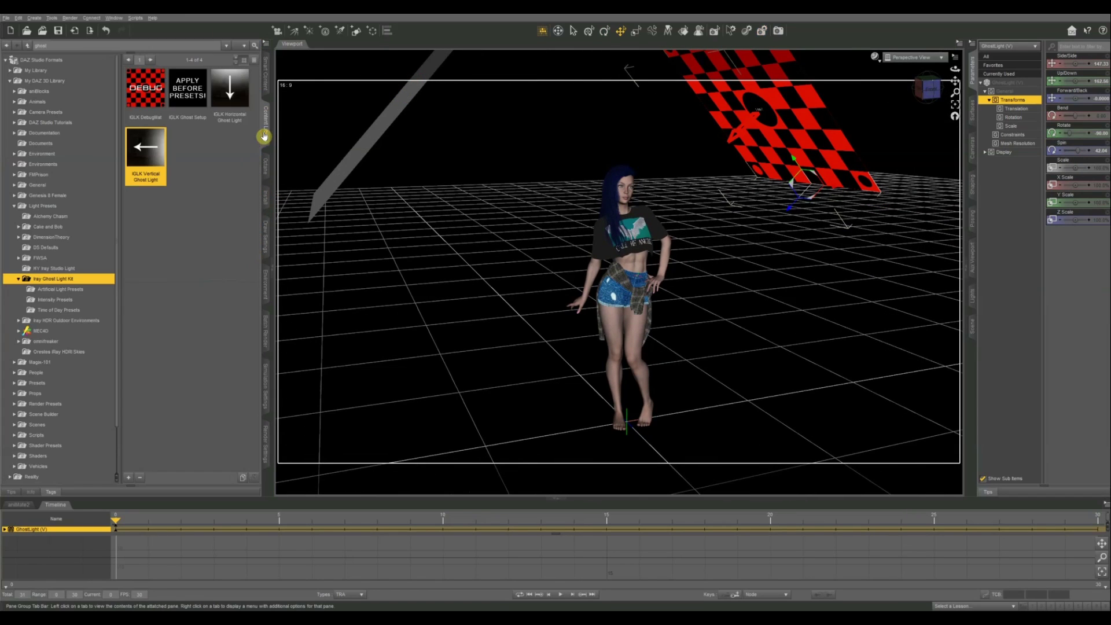
pyautogui.click(75, 290)
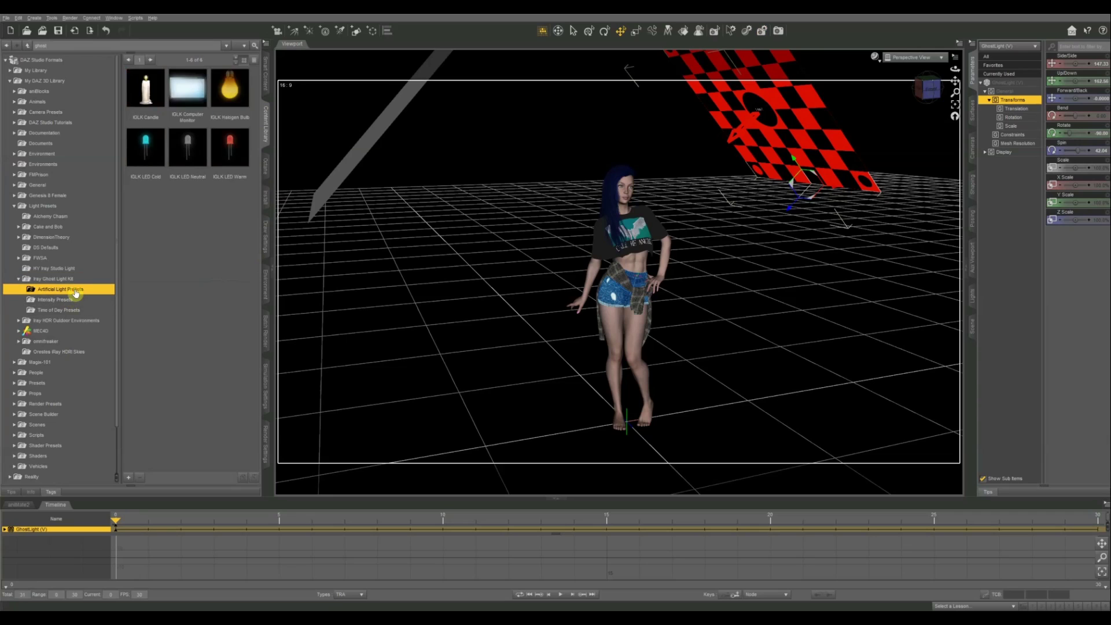
pyautogui.press('Up')
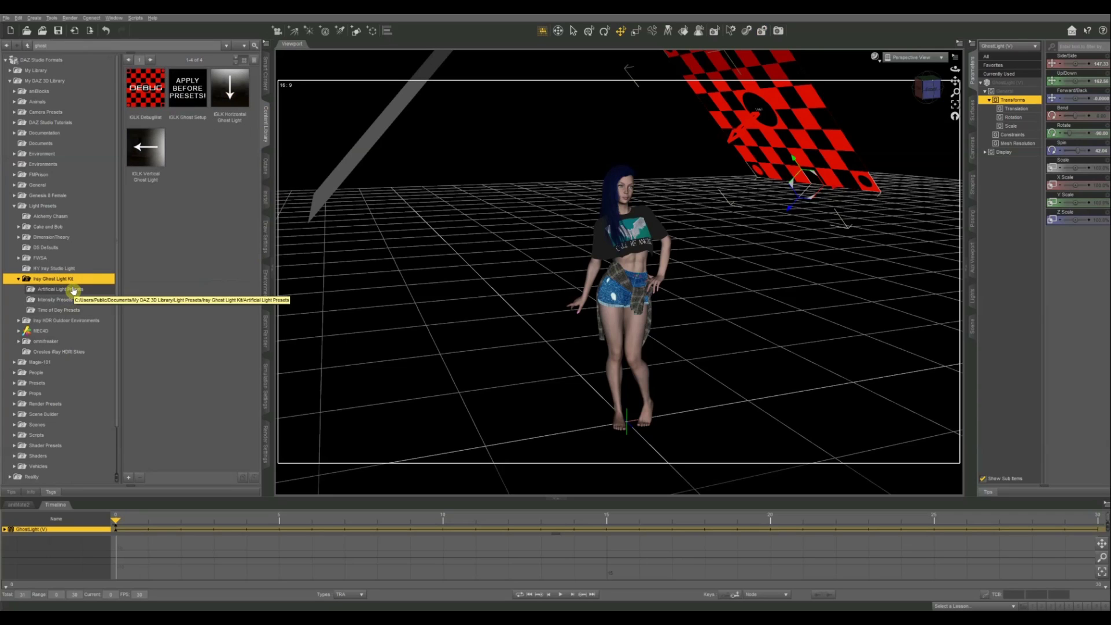
pyautogui.click(73, 290)
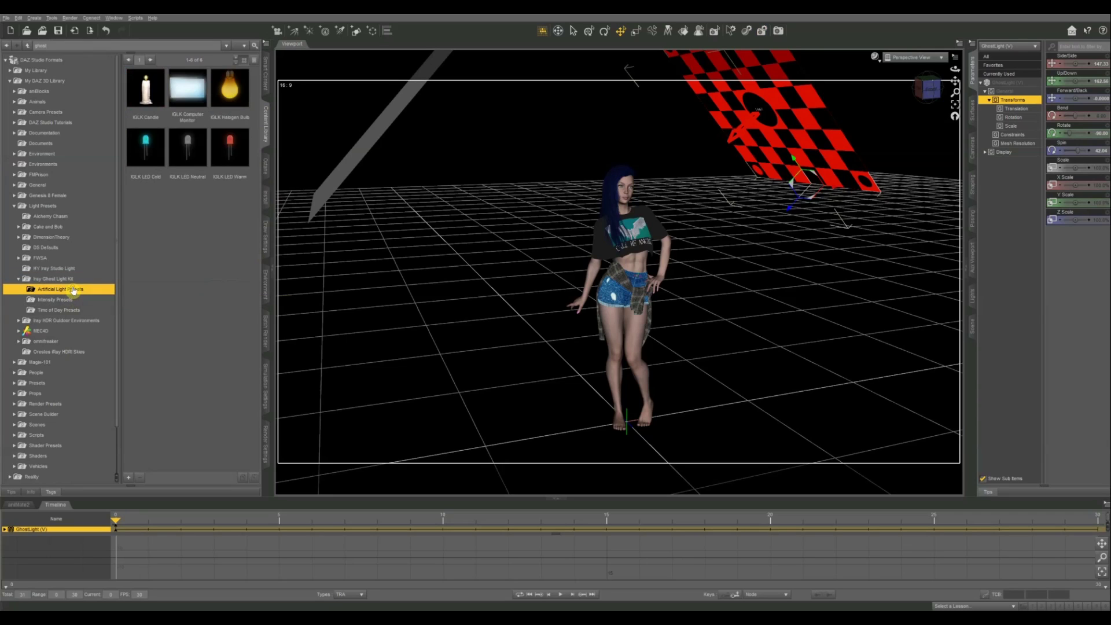
pyautogui.click(63, 300)
pyautogui.click(65, 311)
pyautogui.click(70, 290)
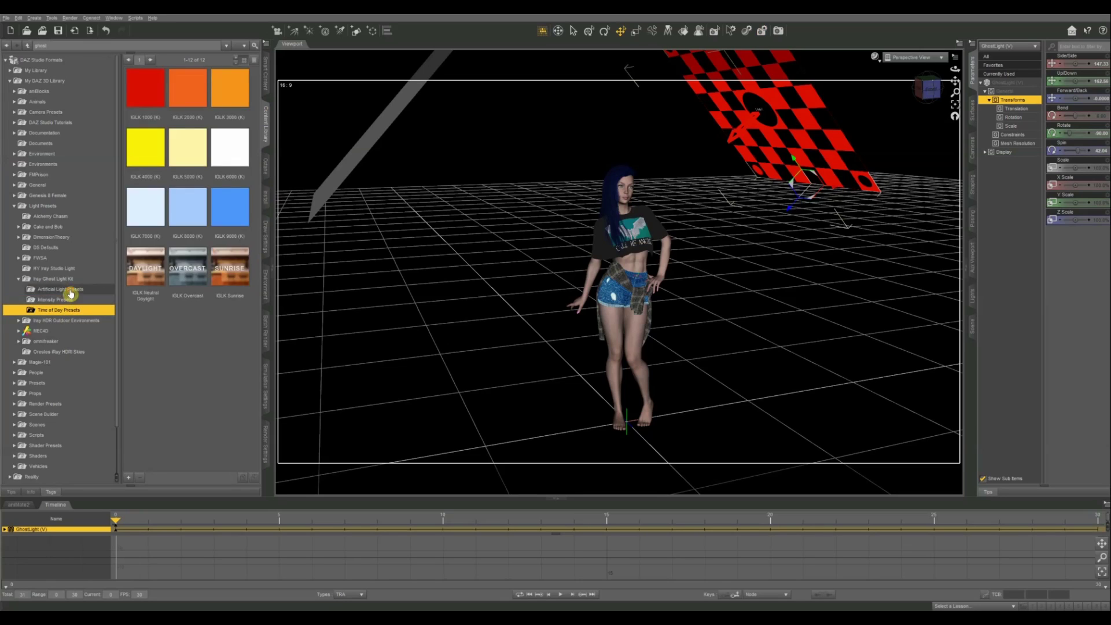
pyautogui.press('Up')
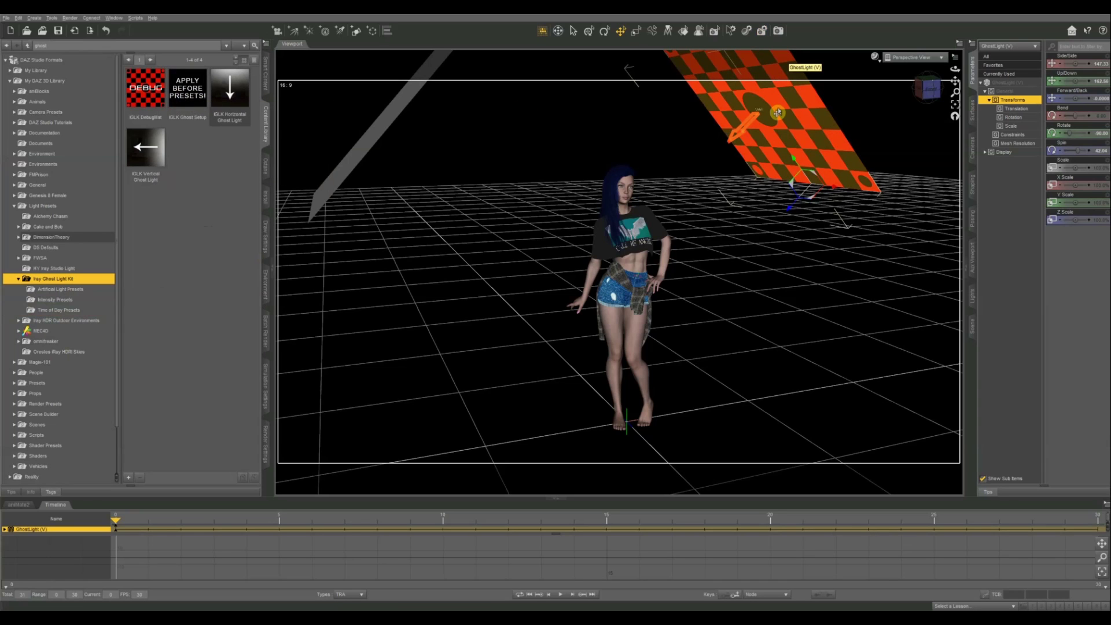
# Step: Apply the IGLK Ghost Setup and the IGLK 1000K intensity preset to the selected ghost light
pyautogui.moveTo(934, 91); pyautogui.dragTo(930, 92)
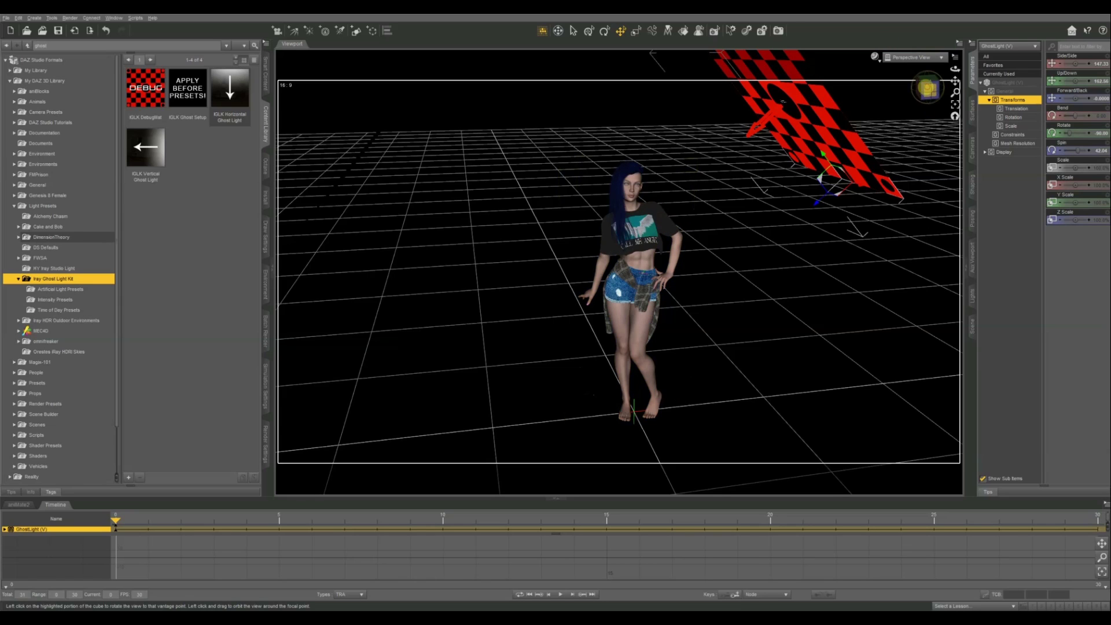
pyautogui.moveTo(928, 87); pyautogui.dragTo(844, 218)
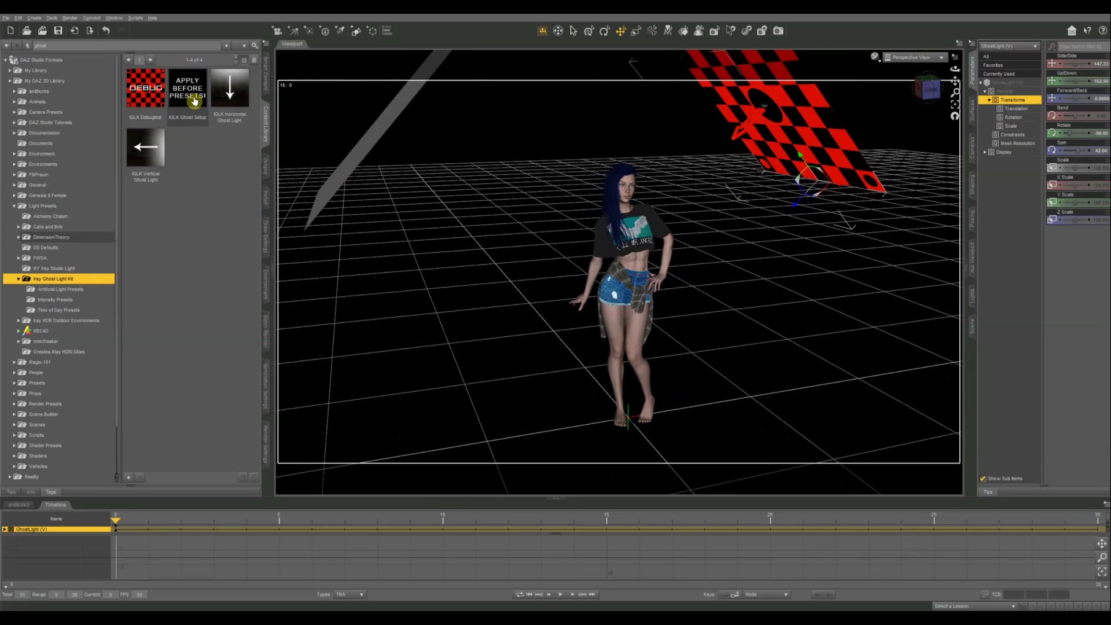
pyautogui.doubleClick(194, 101)
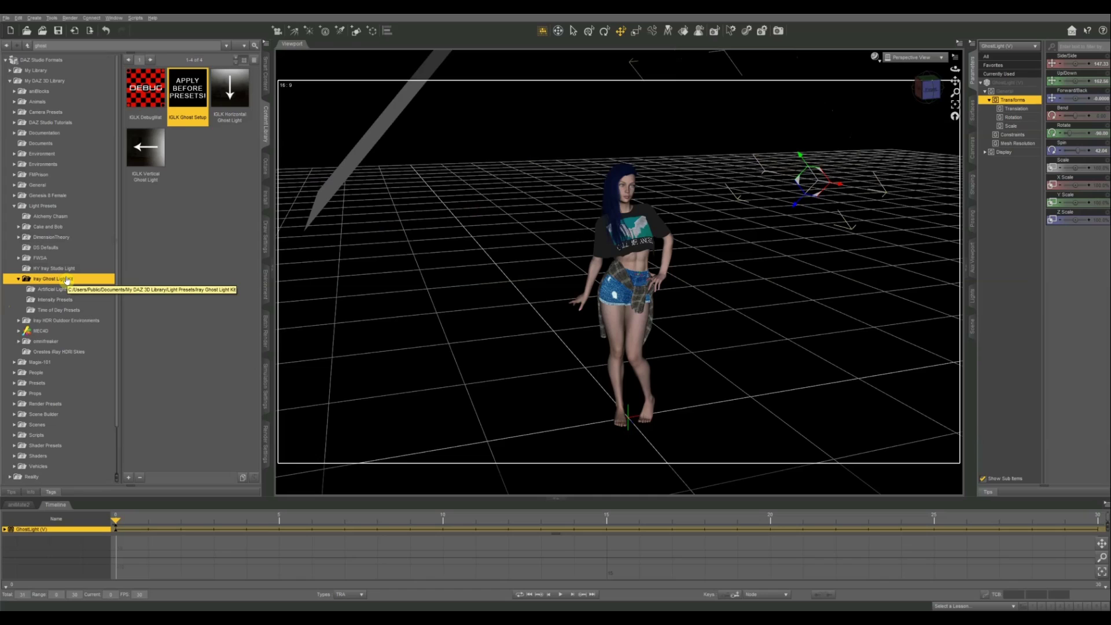
pyautogui.click(81, 295)
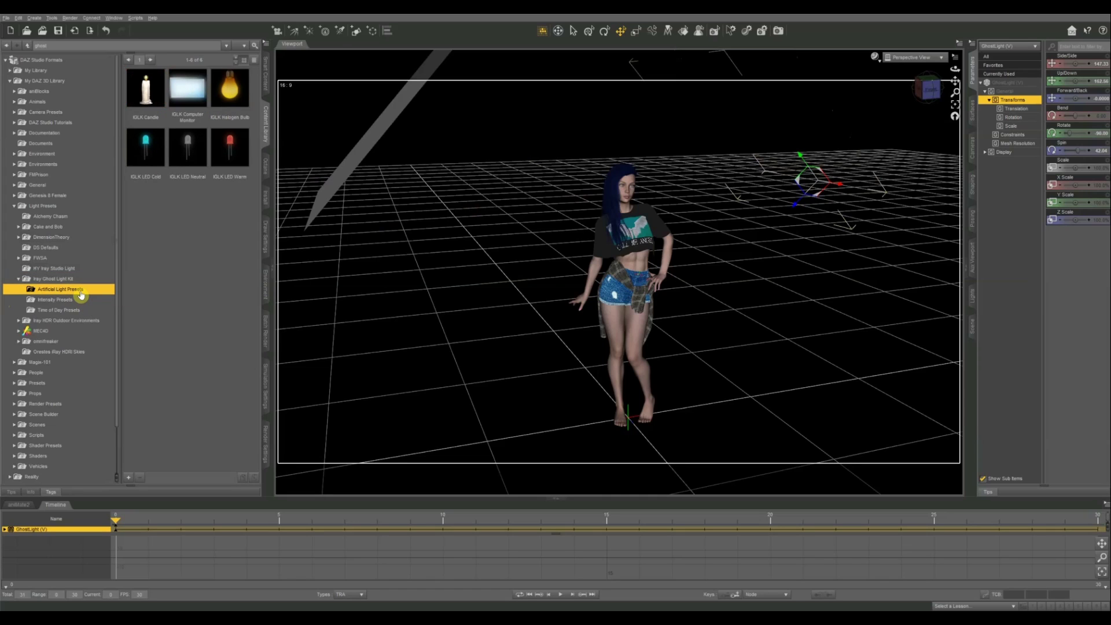
pyautogui.click(66, 299)
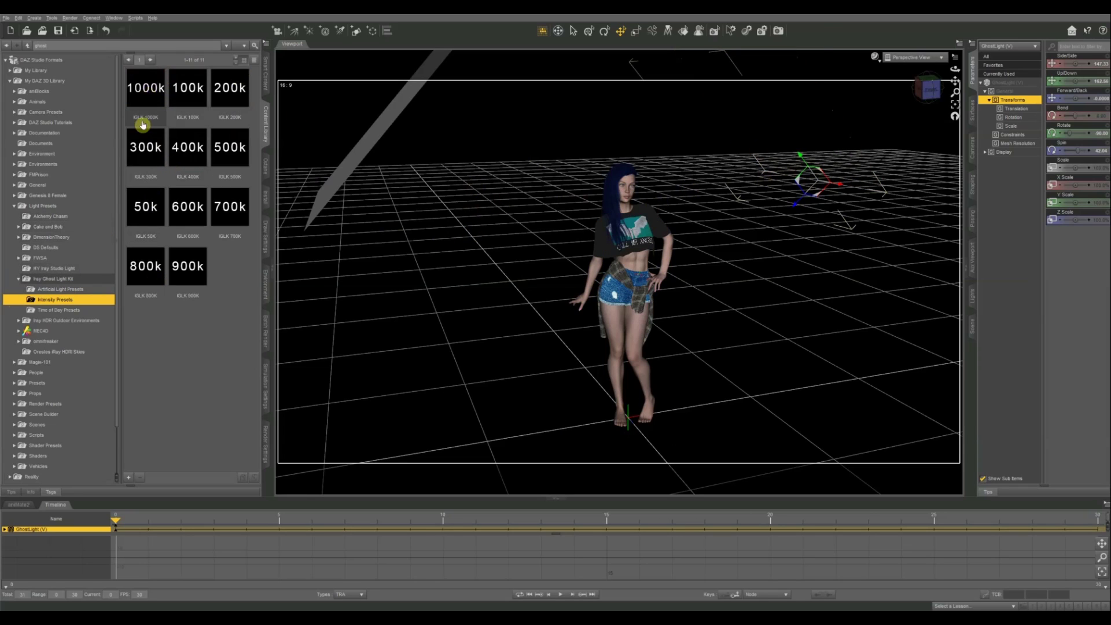
pyautogui.doubleClick(145, 88)
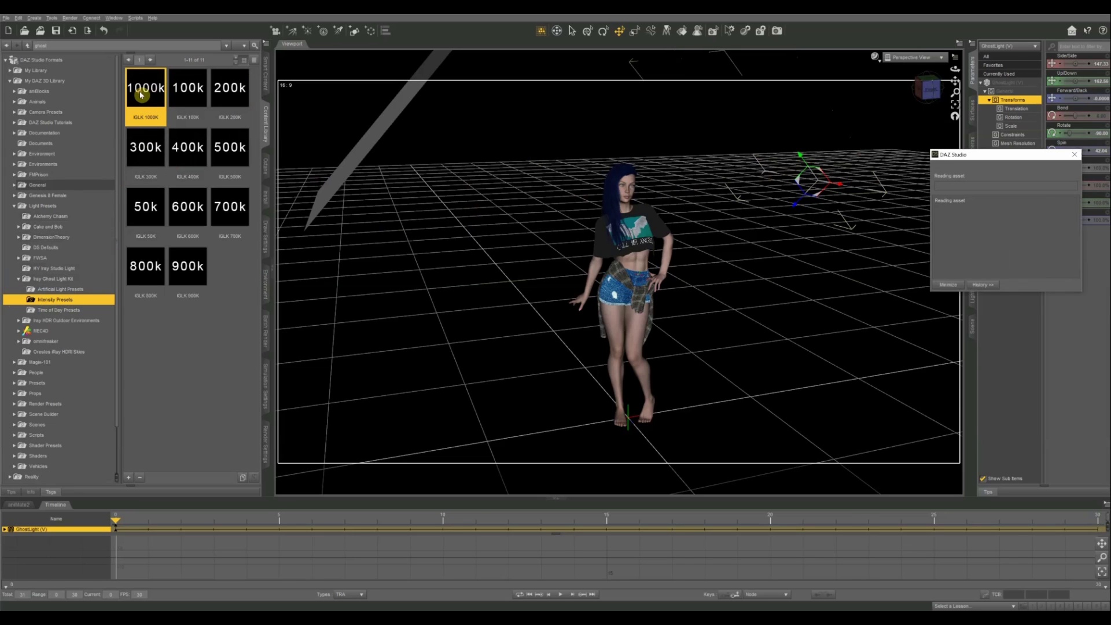
# Step: Apply the IGLK Sunrise preset to the ghost light and preview the figure through the Camera in NVIDIA Iray draw style
pyautogui.click(47, 311)
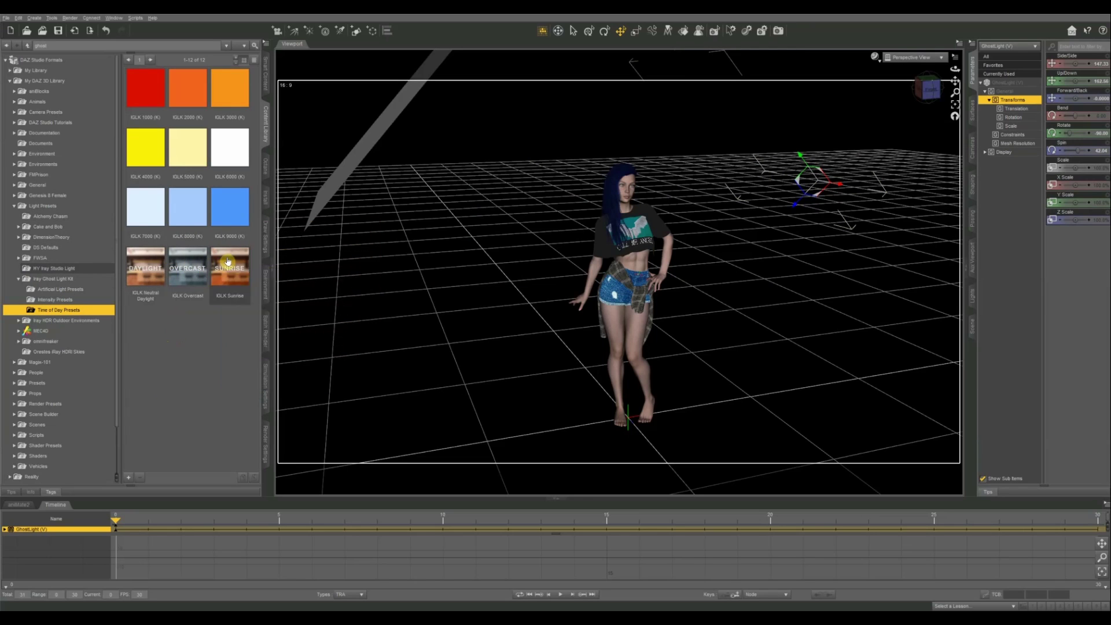
pyautogui.doubleClick(227, 261)
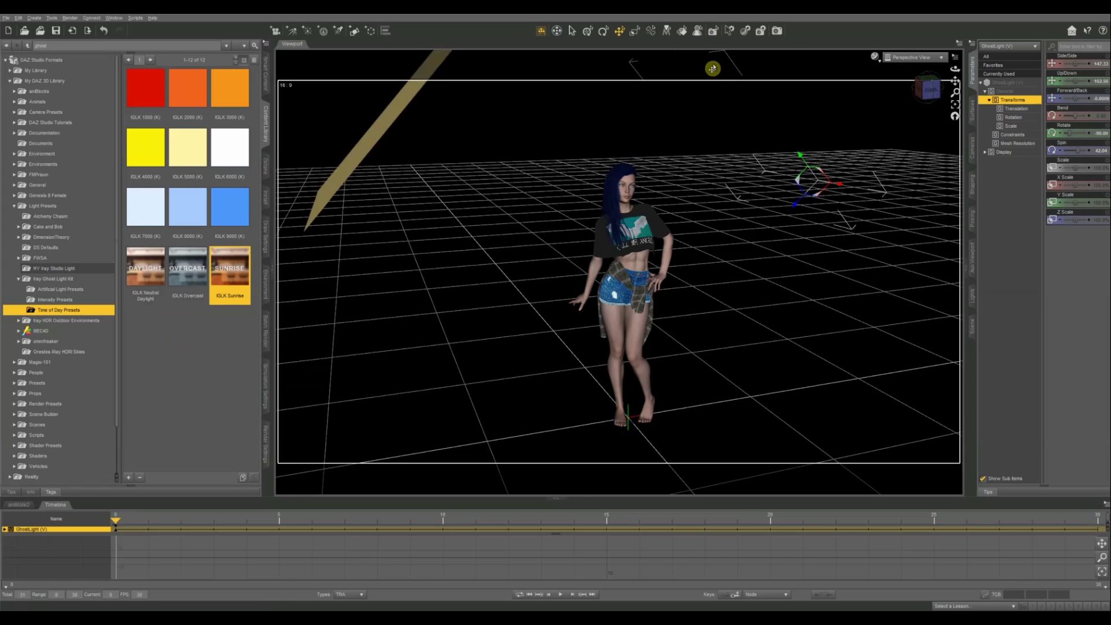
pyautogui.click(914, 58)
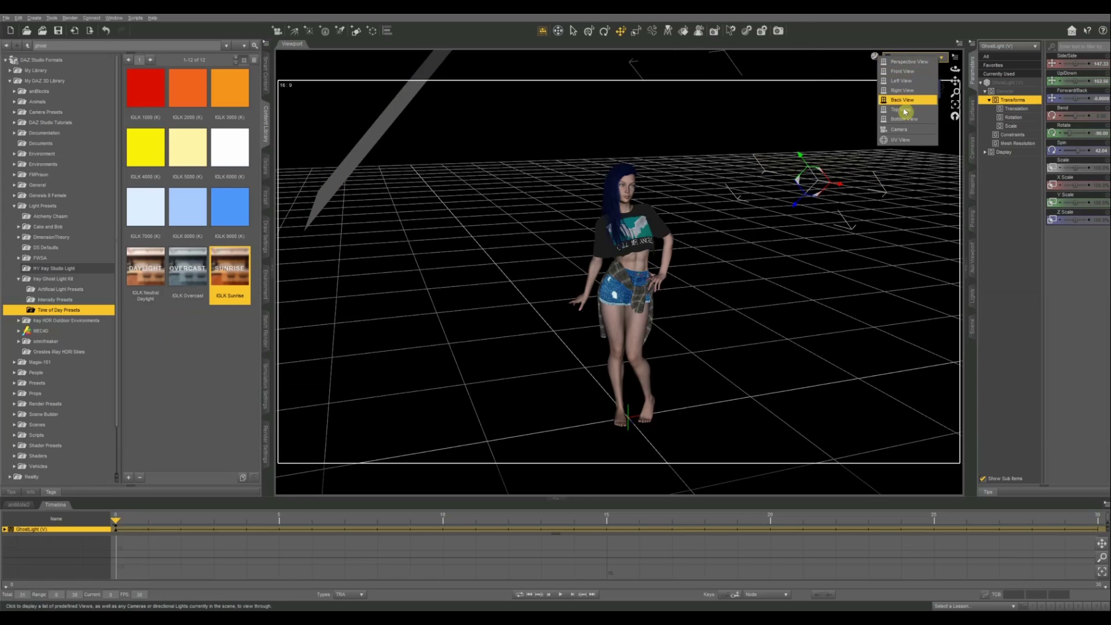
pyautogui.click(905, 130)
pyautogui.click(875, 56)
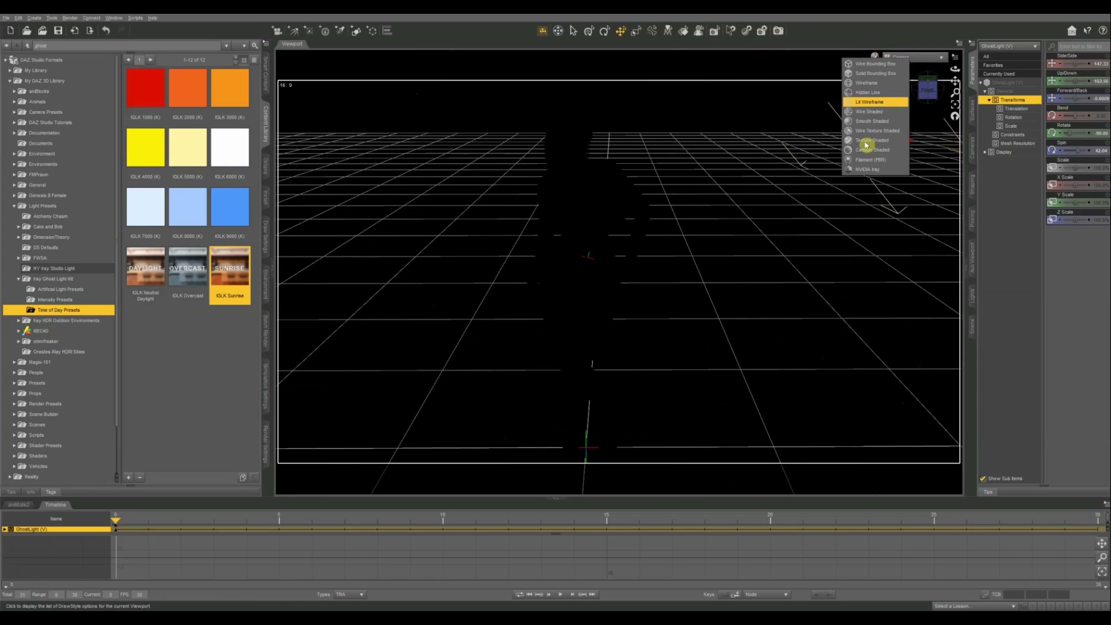
pyautogui.click(872, 169)
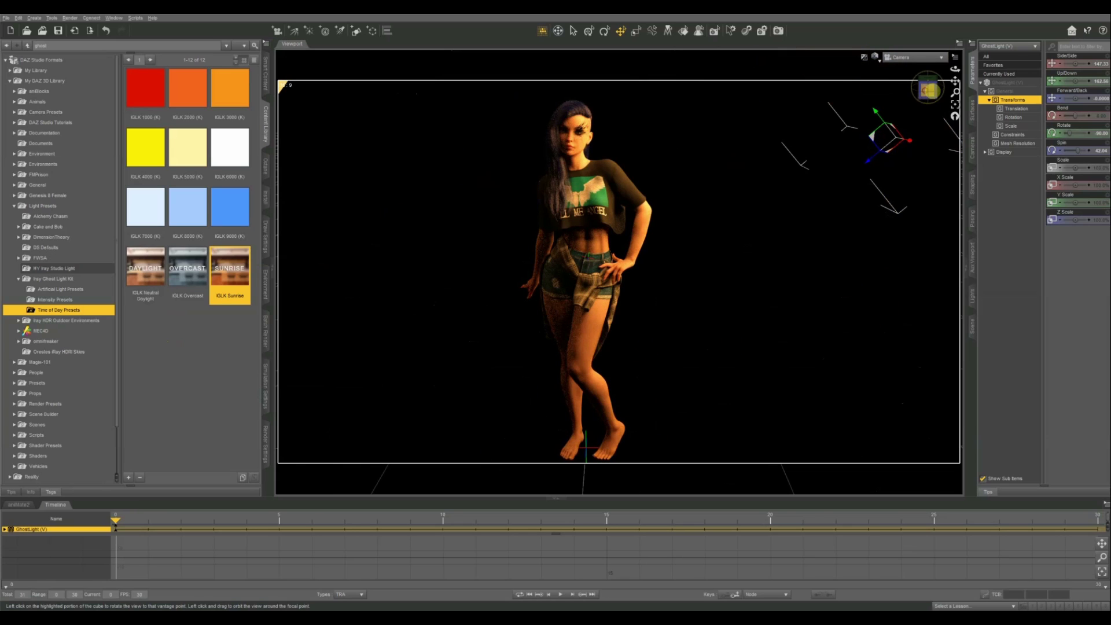
pyautogui.moveTo(929, 89); pyautogui.dragTo(920, 92)
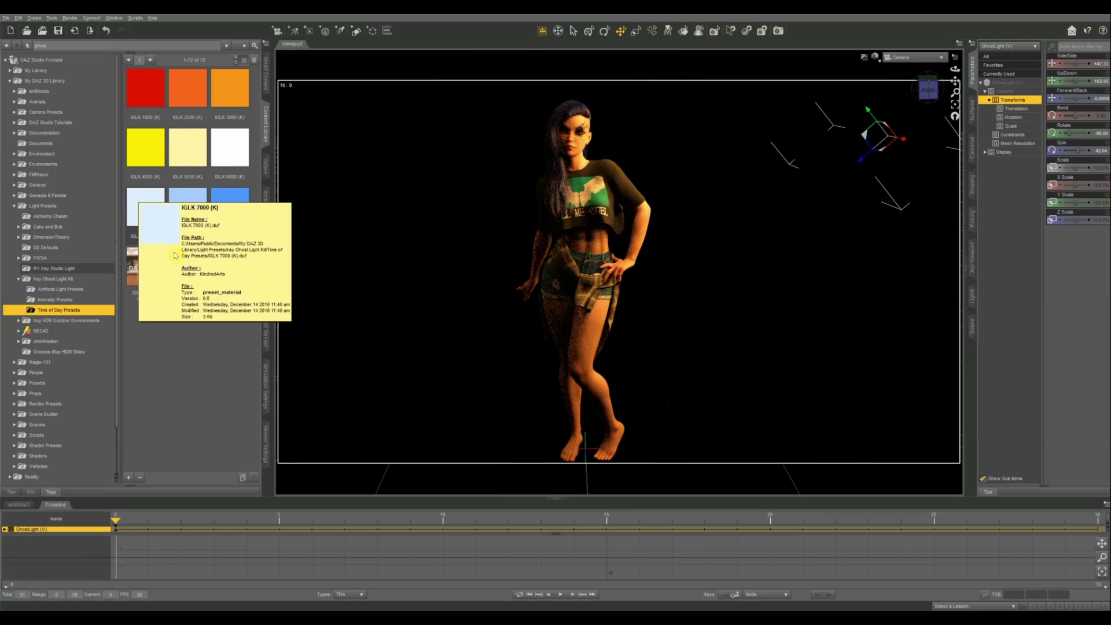
# Step: Try the IGLK Neutral Daylight, Overcast, 9000, 1000, 5000, 6500, 7000, 8000 and again 9000 (K) presets on the ghost light
pyautogui.doubleClick(144, 273)
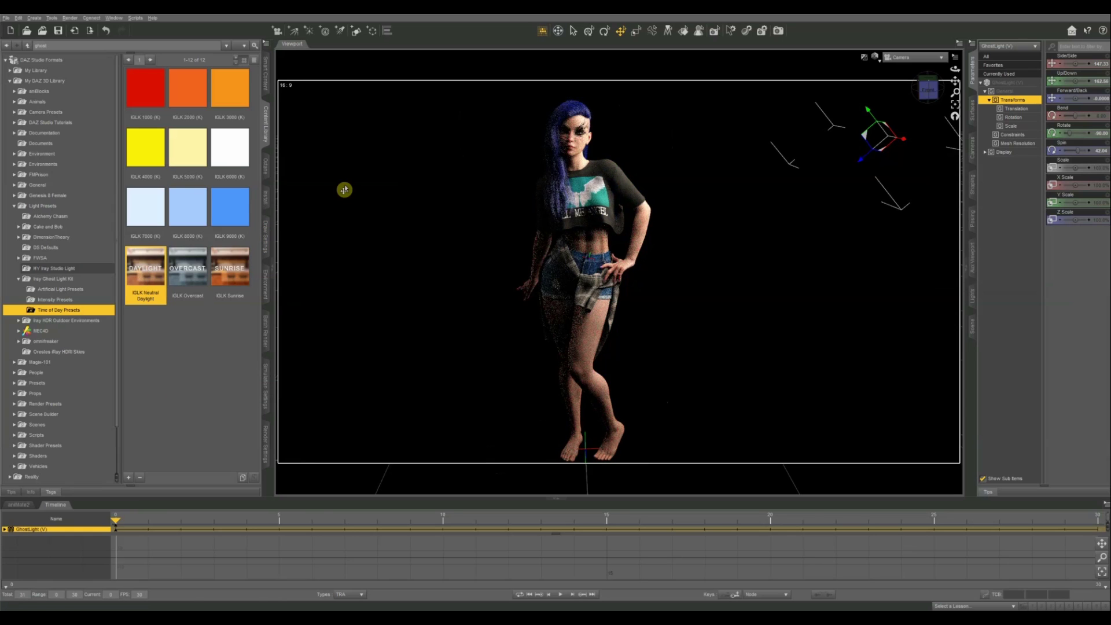
pyautogui.doubleClick(178, 275)
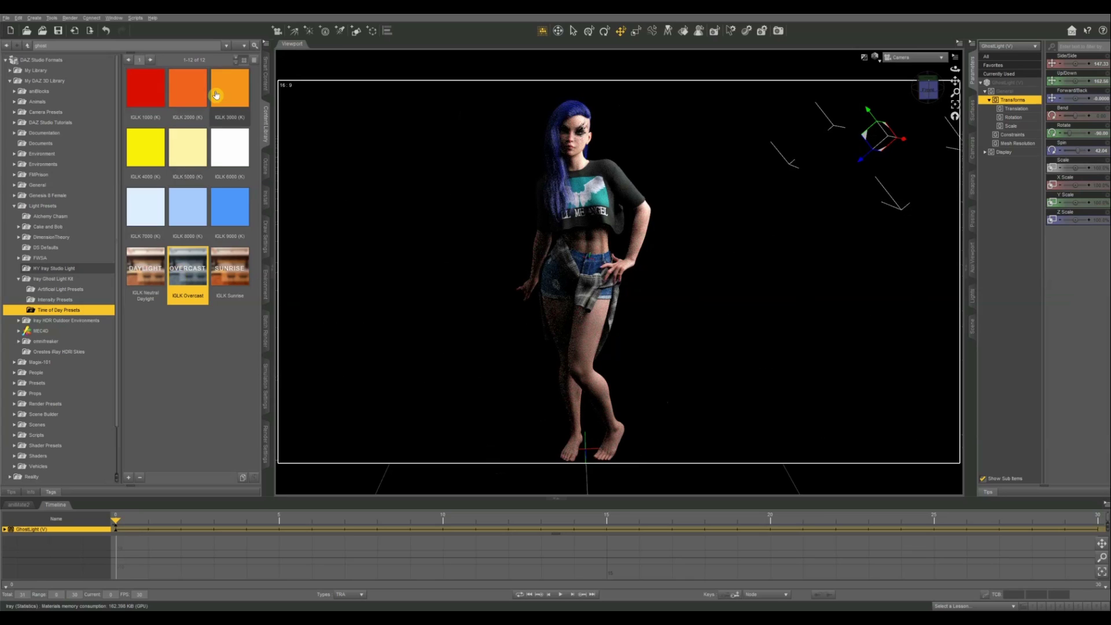
pyautogui.doubleClick(238, 200)
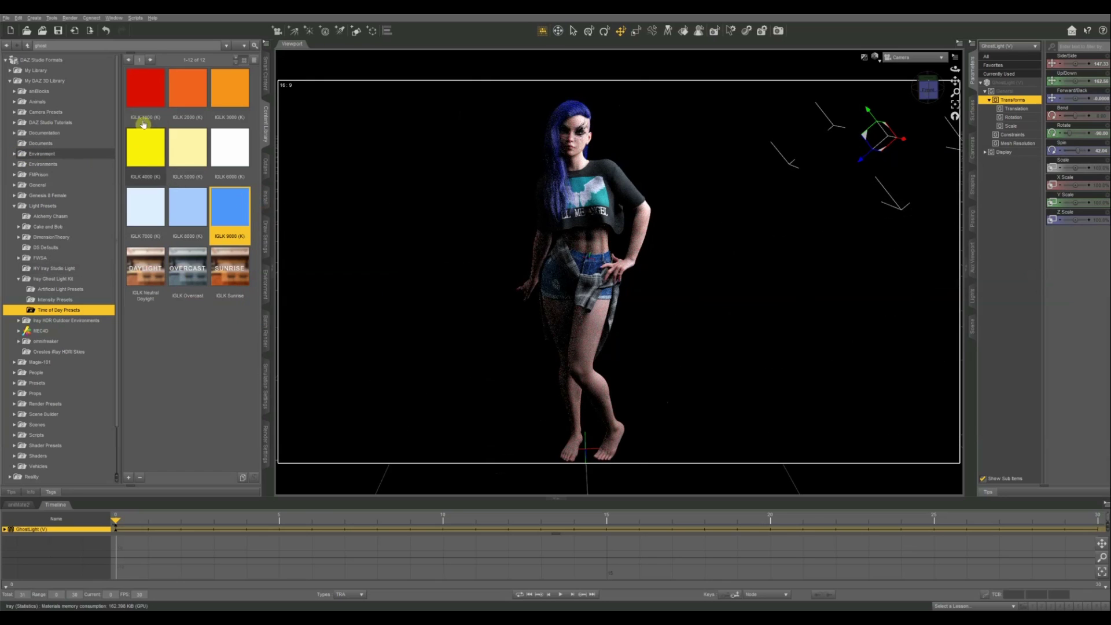
pyautogui.doubleClick(150, 87)
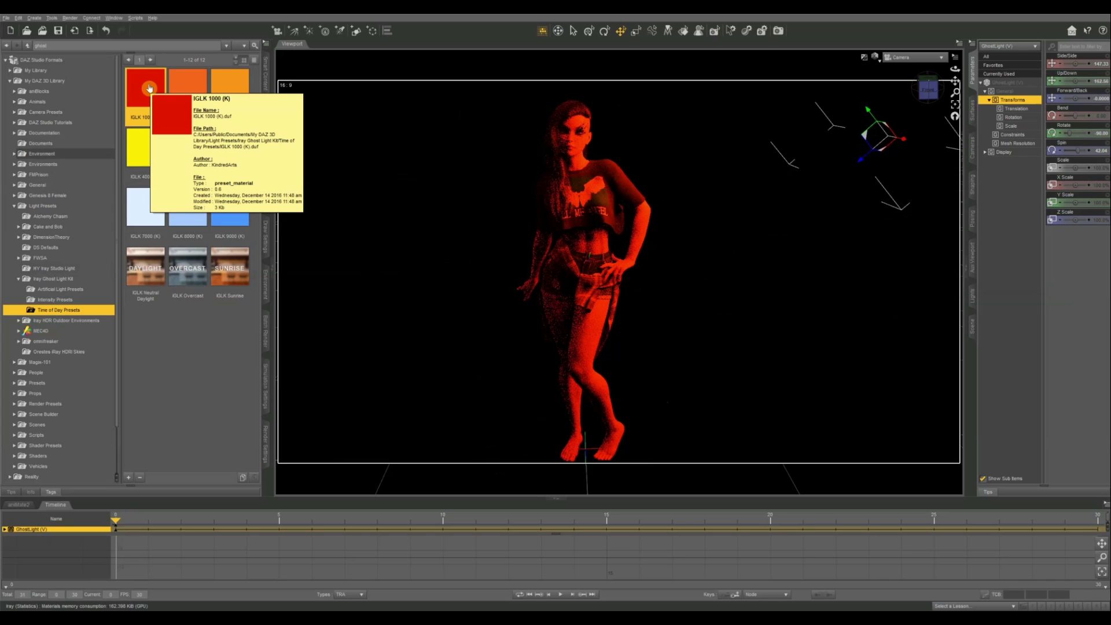
pyautogui.doubleClick(181, 154)
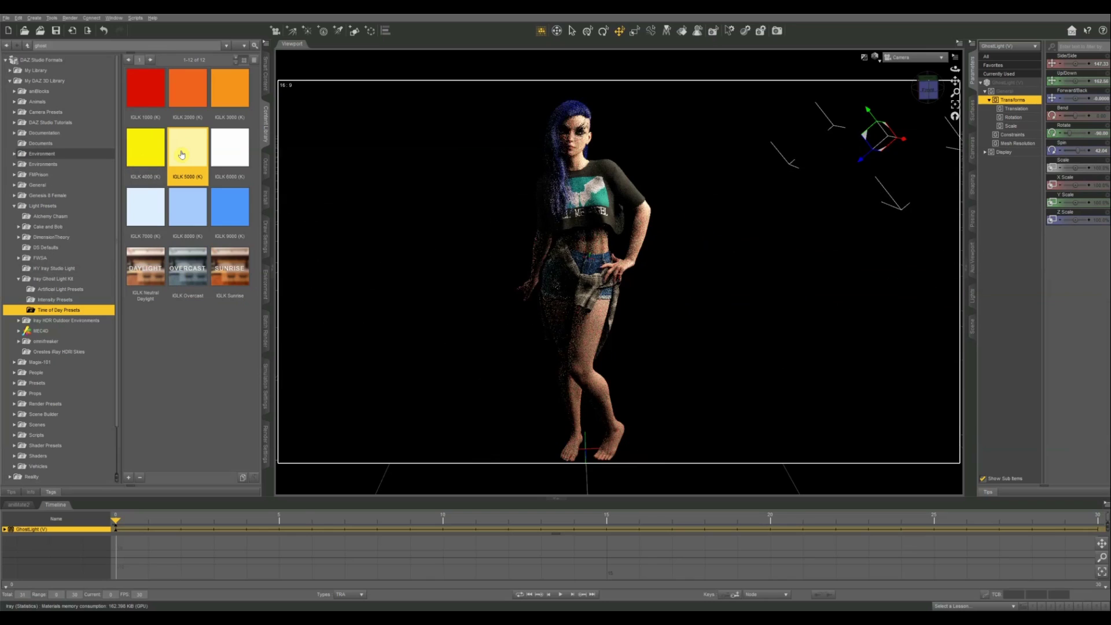
pyautogui.doubleClick(231, 152)
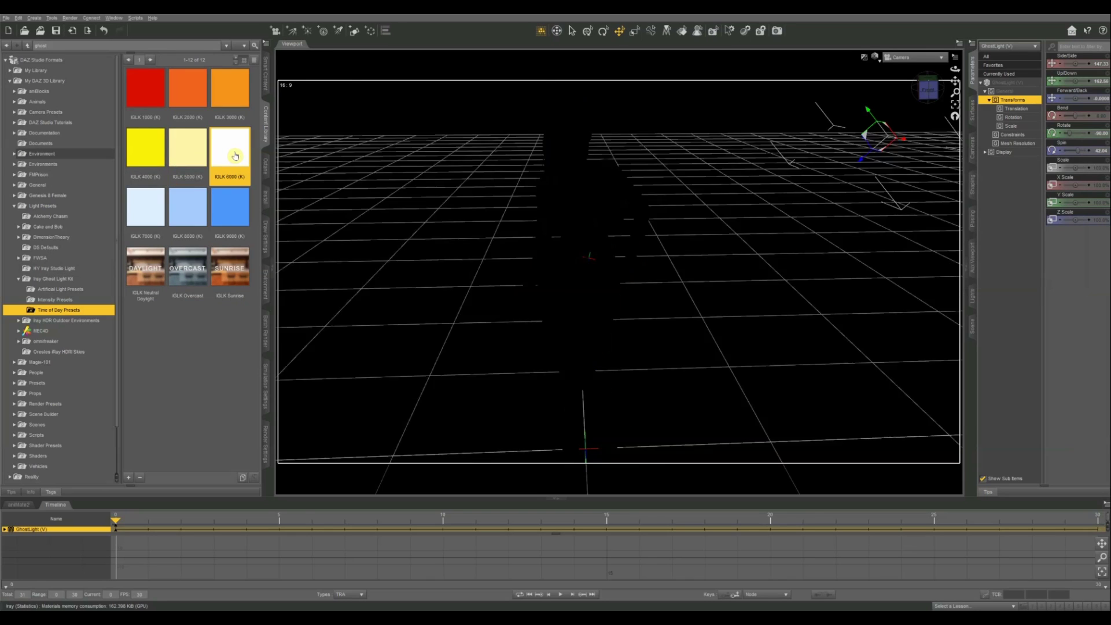
pyautogui.doubleClick(134, 214)
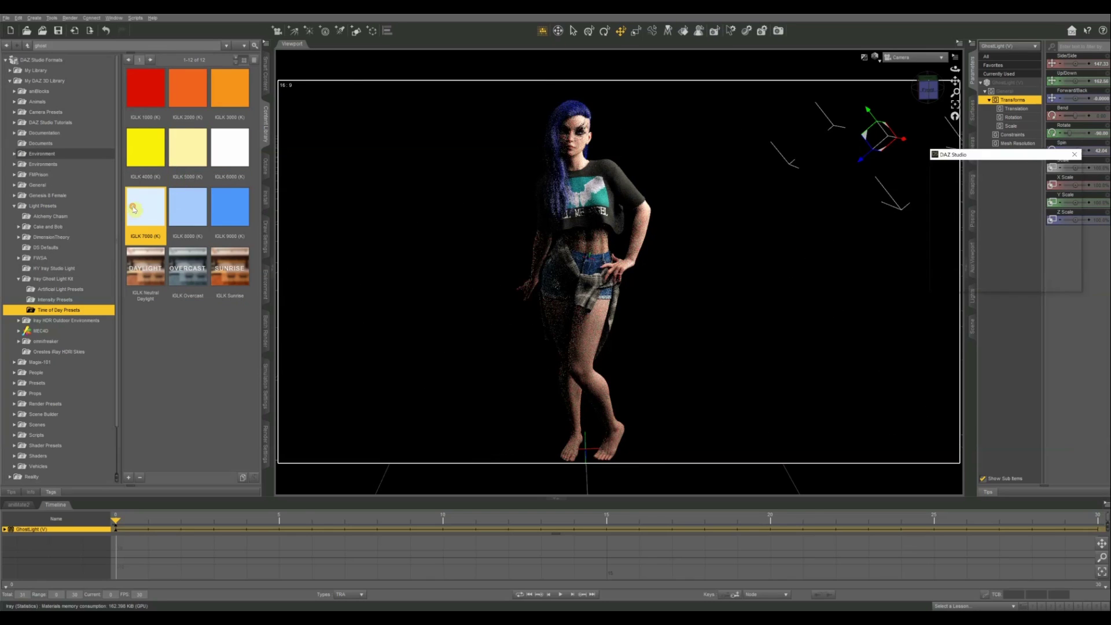
pyautogui.doubleClick(192, 213)
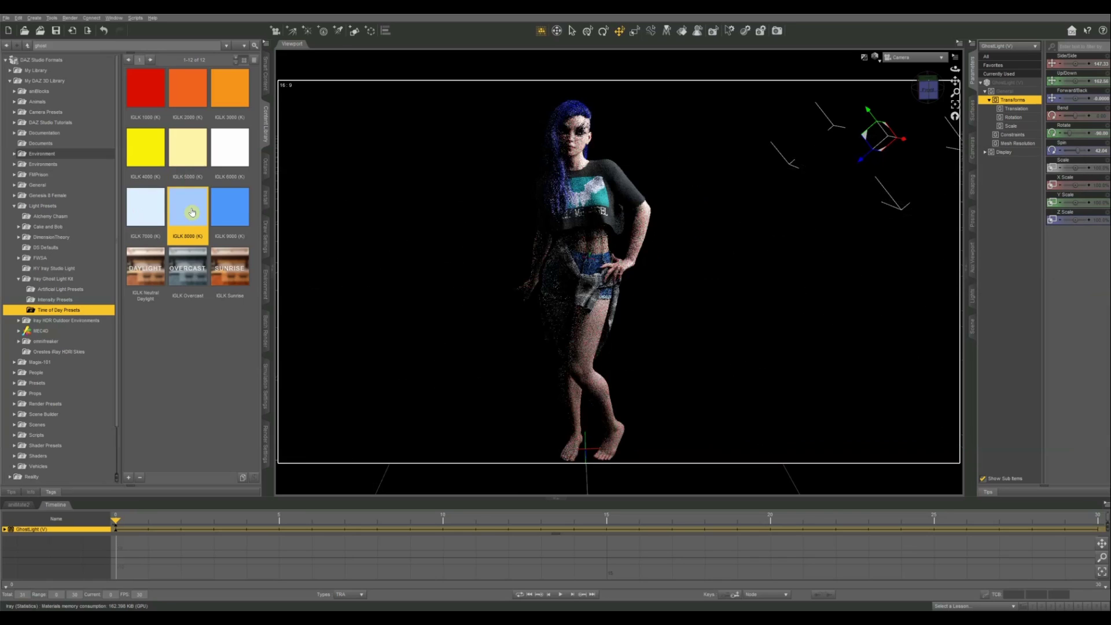
pyautogui.doubleClick(226, 213)
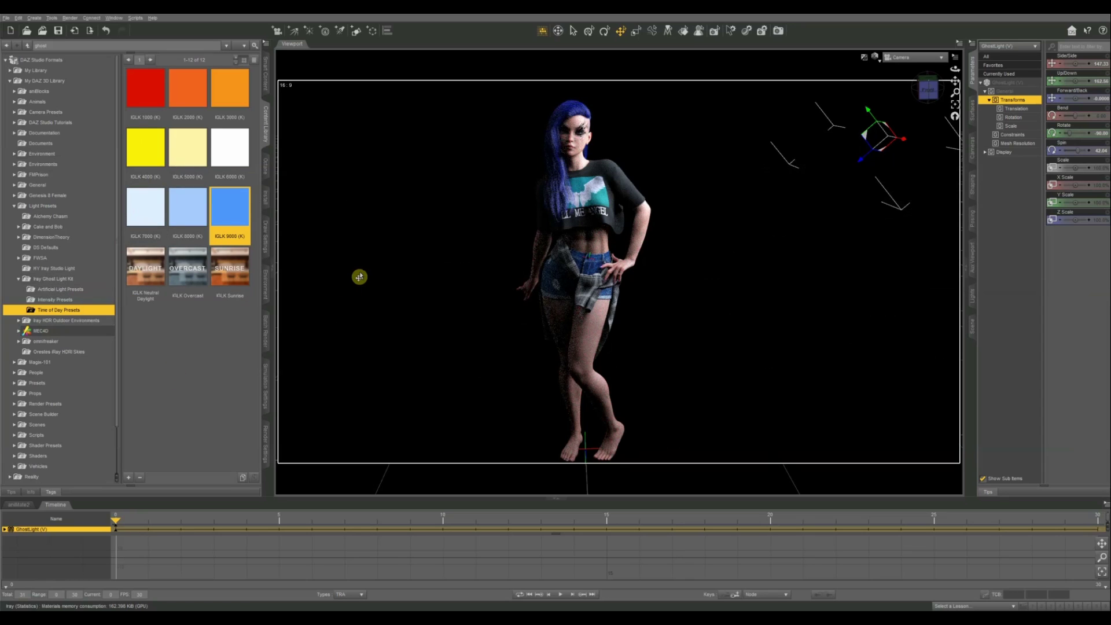
# Step: Try to apply the IGLK Overcast preset with nothing selected in the scene
pyautogui.click(397, 253)
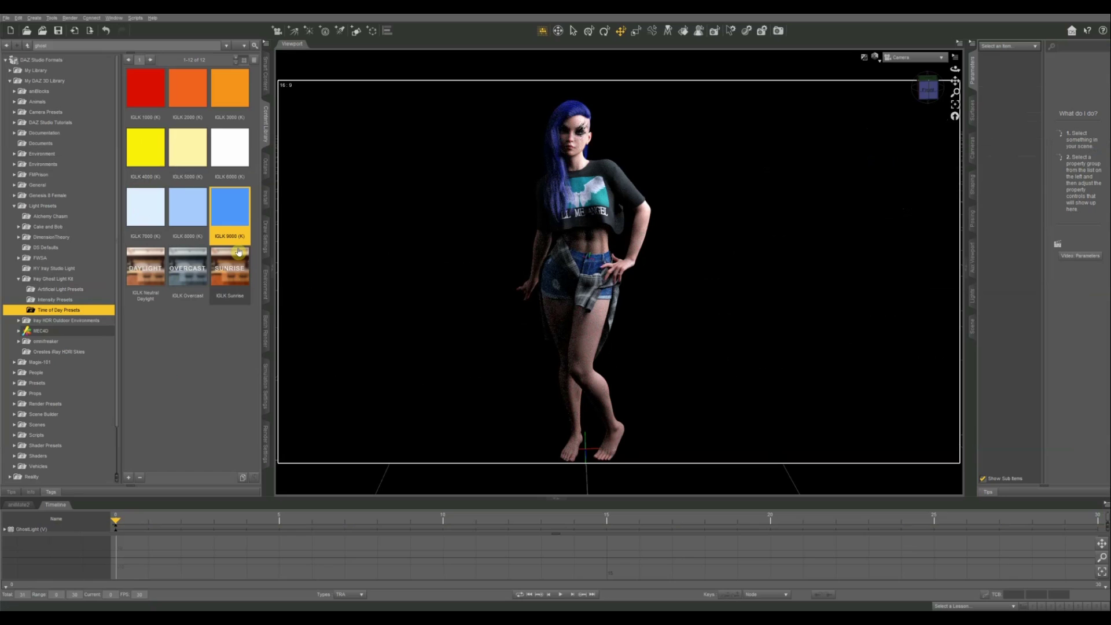
pyautogui.doubleClick(189, 278)
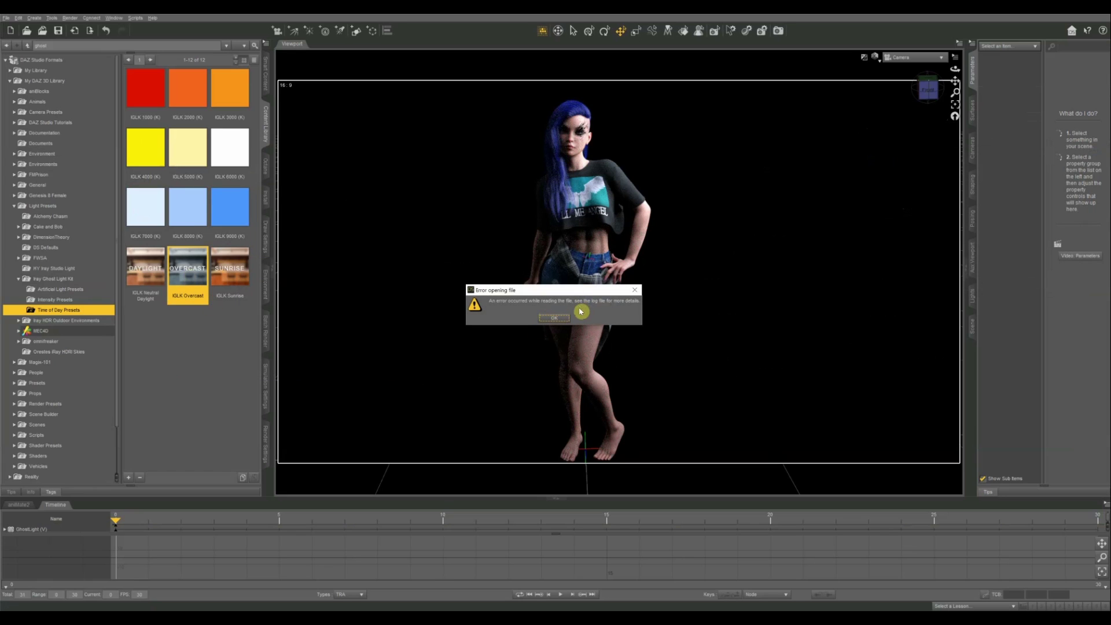
pyautogui.click(554, 317)
# Step: Select the ghost light and apply the IGLK Overcast preset to it
pyautogui.click(861, 110)
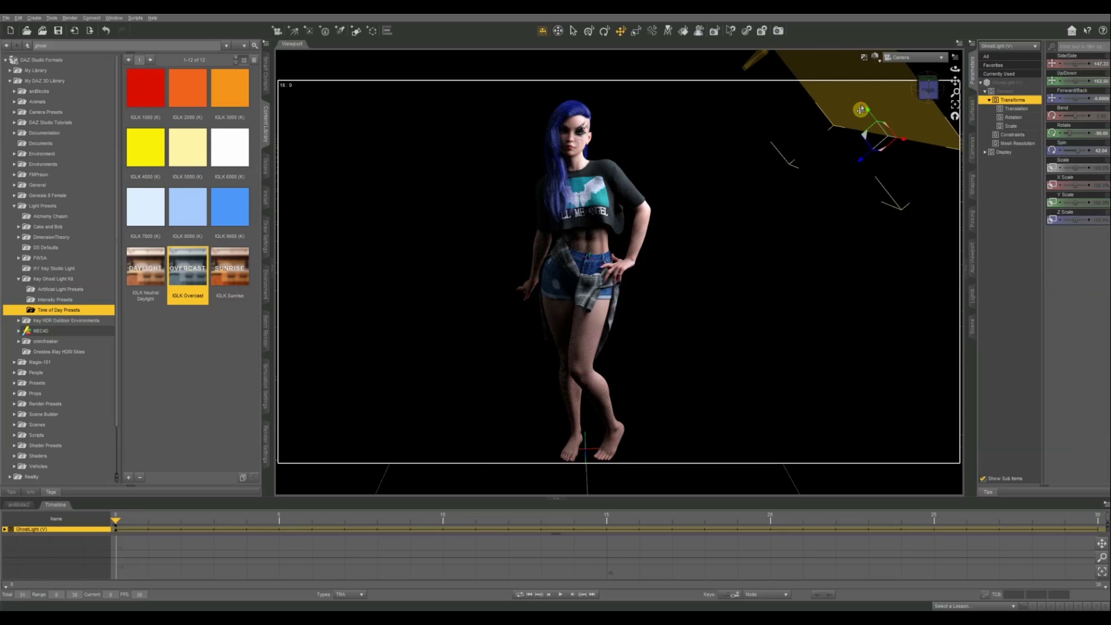
pyautogui.doubleClick(197, 268)
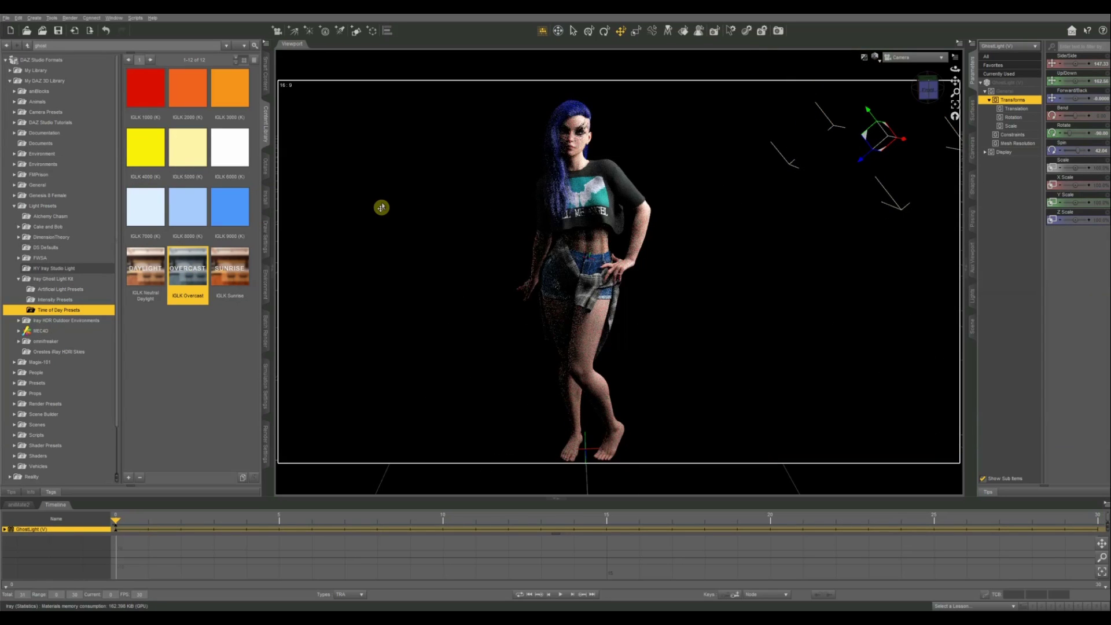
# Step: Select the white plane beside the figure and apply the Iray Emissive shader preset to its Default surface
pyautogui.click(382, 207)
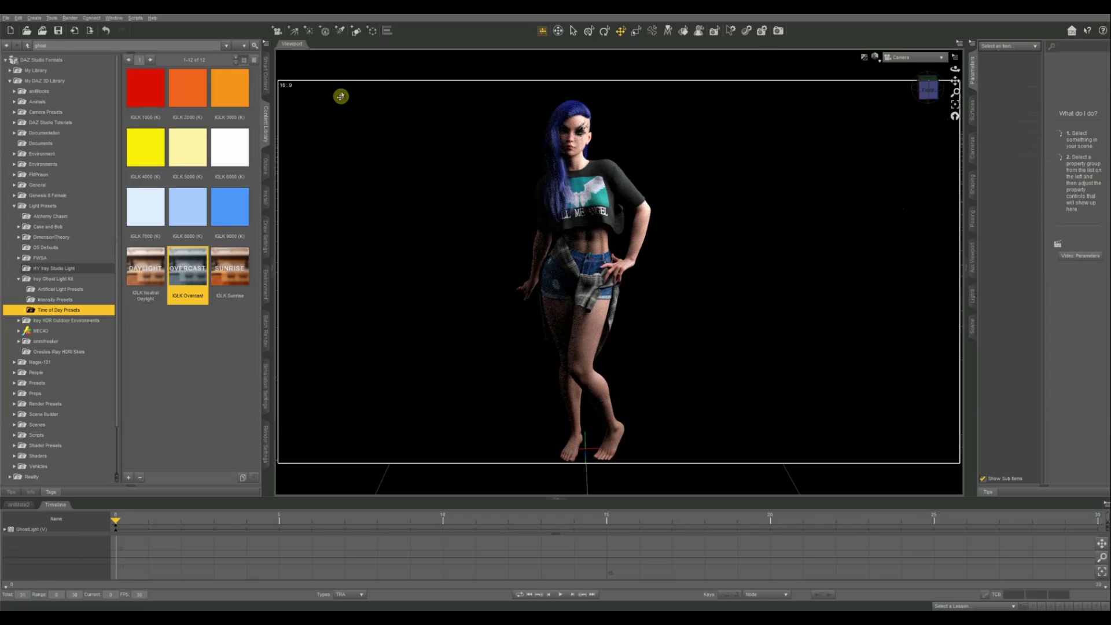
pyautogui.moveTo(956, 81); pyautogui.dragTo(634, 122)
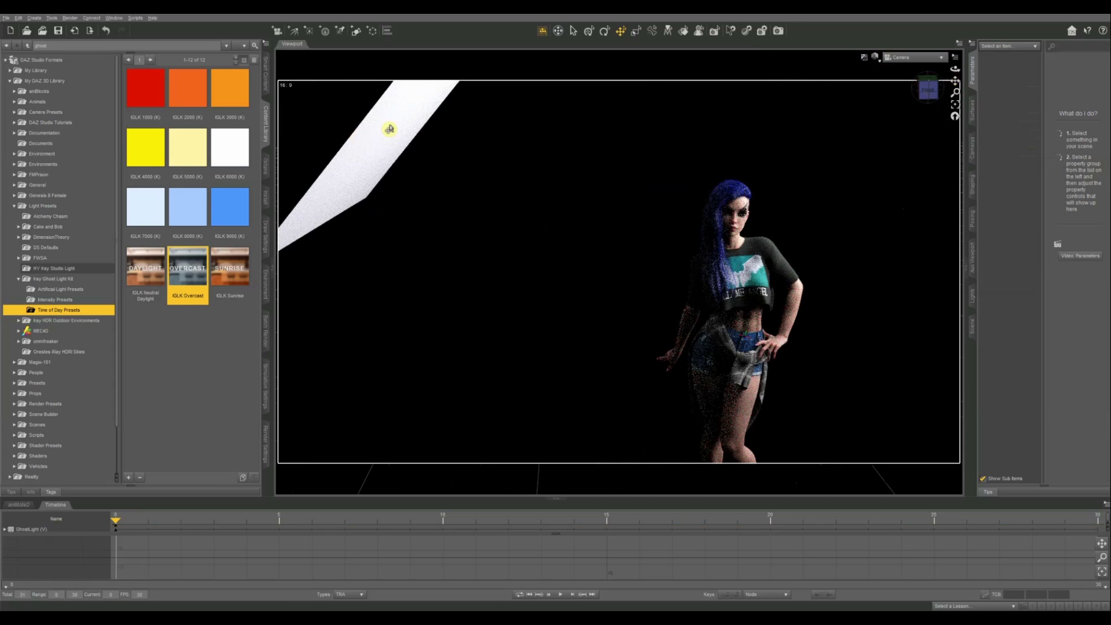
pyautogui.click(390, 128)
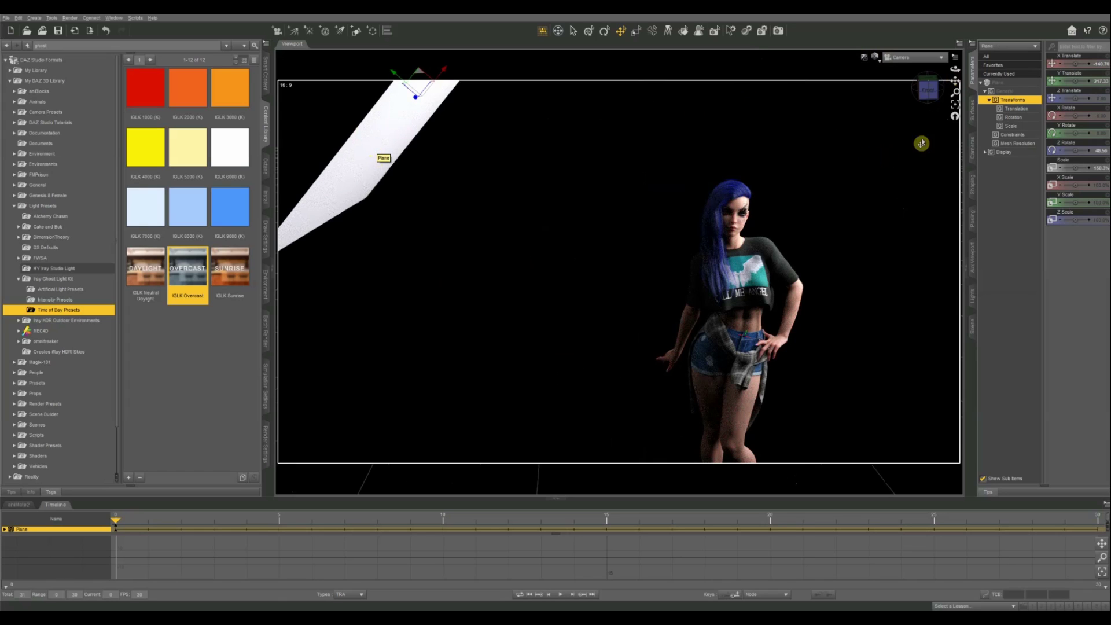
pyautogui.click(976, 110)
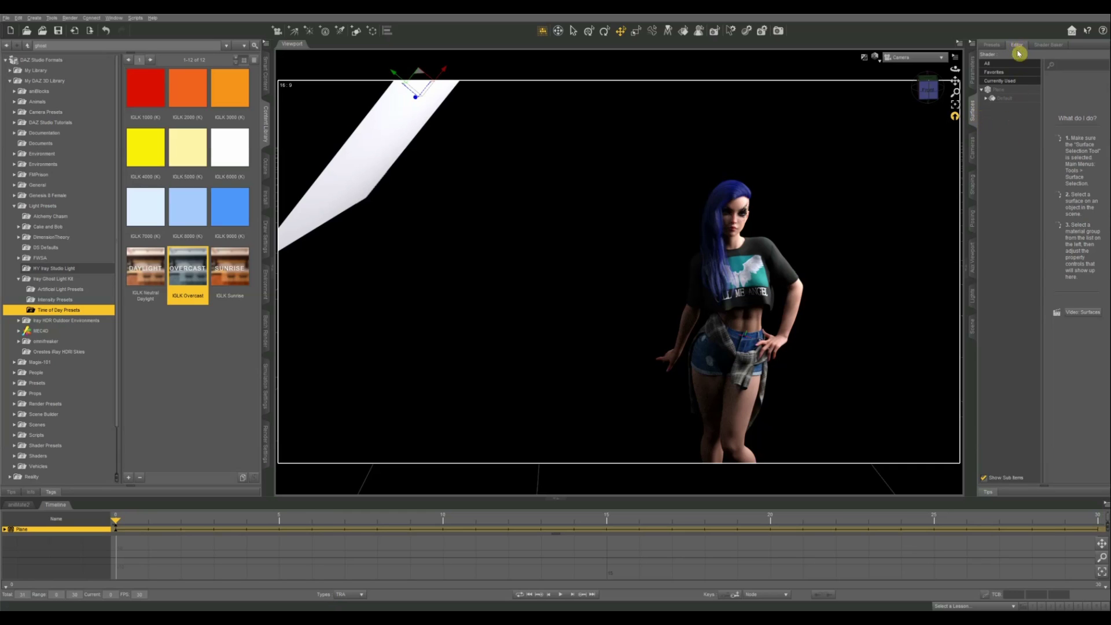
pyautogui.click(1000, 92)
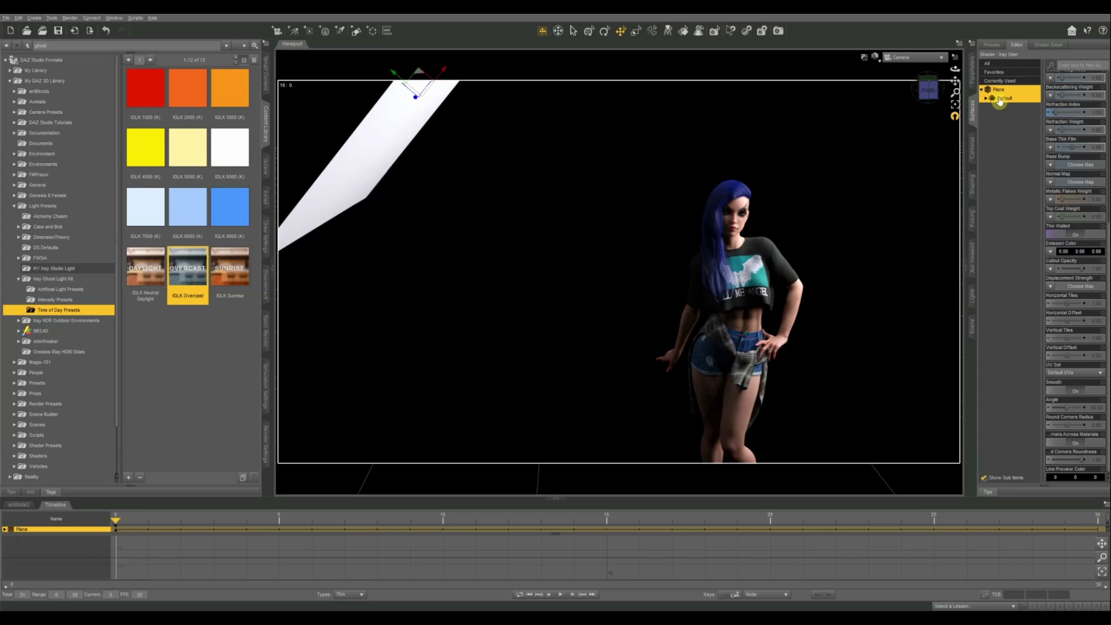
pyautogui.click(998, 100)
pyautogui.click(1004, 103)
pyautogui.click(1003, 99)
pyautogui.click(997, 49)
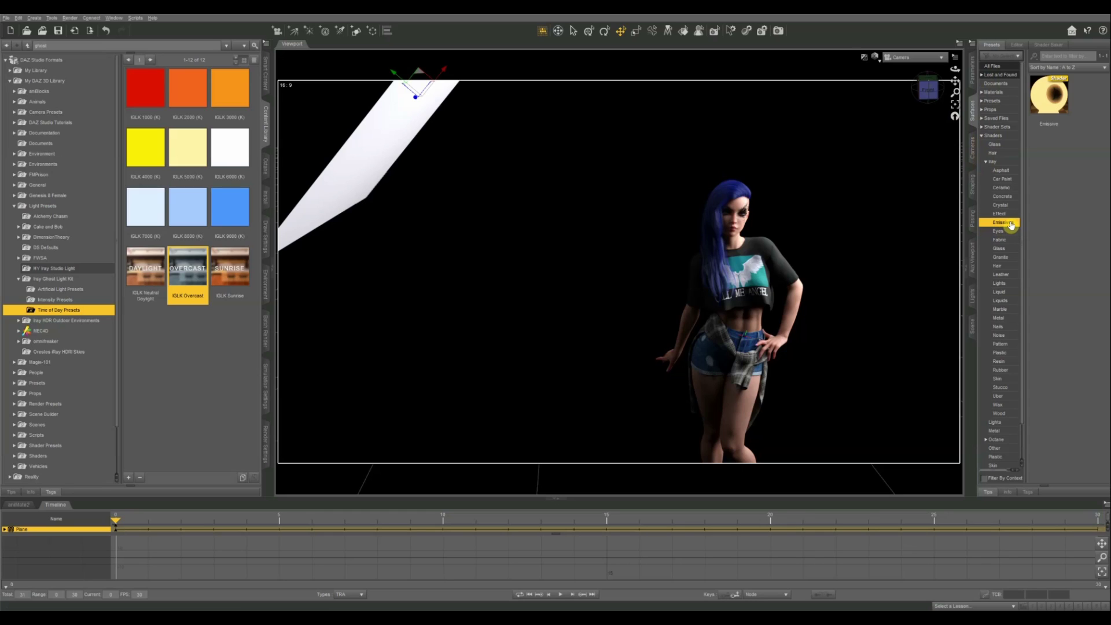
pyautogui.doubleClick(1056, 103)
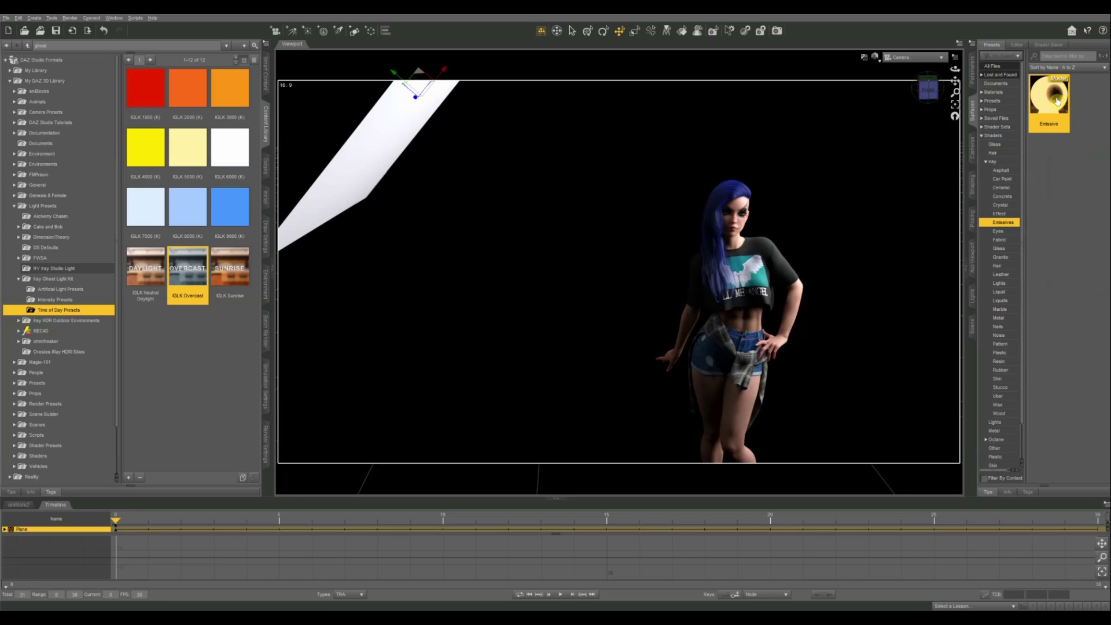
pyautogui.moveTo(1057, 101)
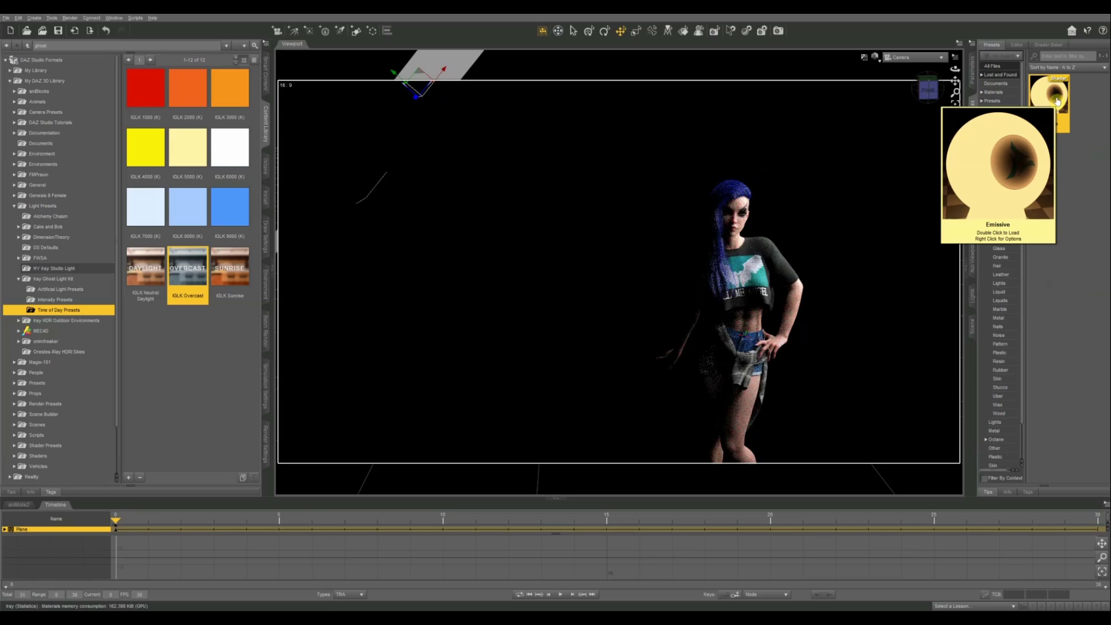
# Step: Bring the plane's emissive surface settings into view and change its Emission Temperature (K)
pyautogui.click(554, 153)
pyautogui.moveTo(954, 87)
pyautogui.mouseDown()
pyautogui.moveTo(925, 90)
pyautogui.moveTo(955, 81)
pyautogui.mouseUp()
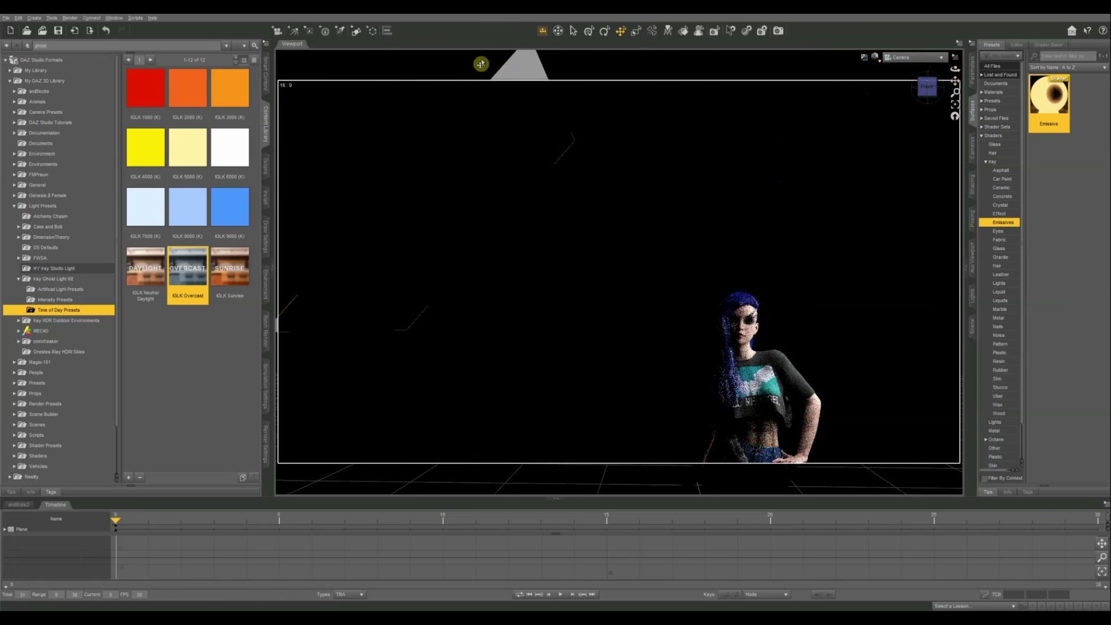
pyautogui.moveTo(956, 78); pyautogui.dragTo(928, 89)
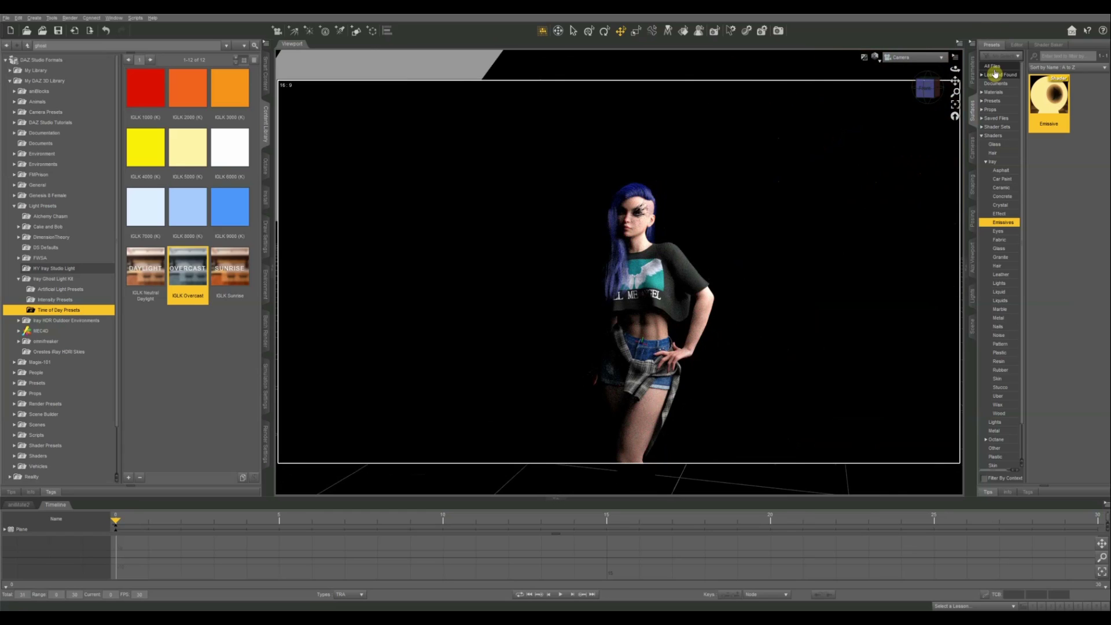
pyautogui.click(1018, 46)
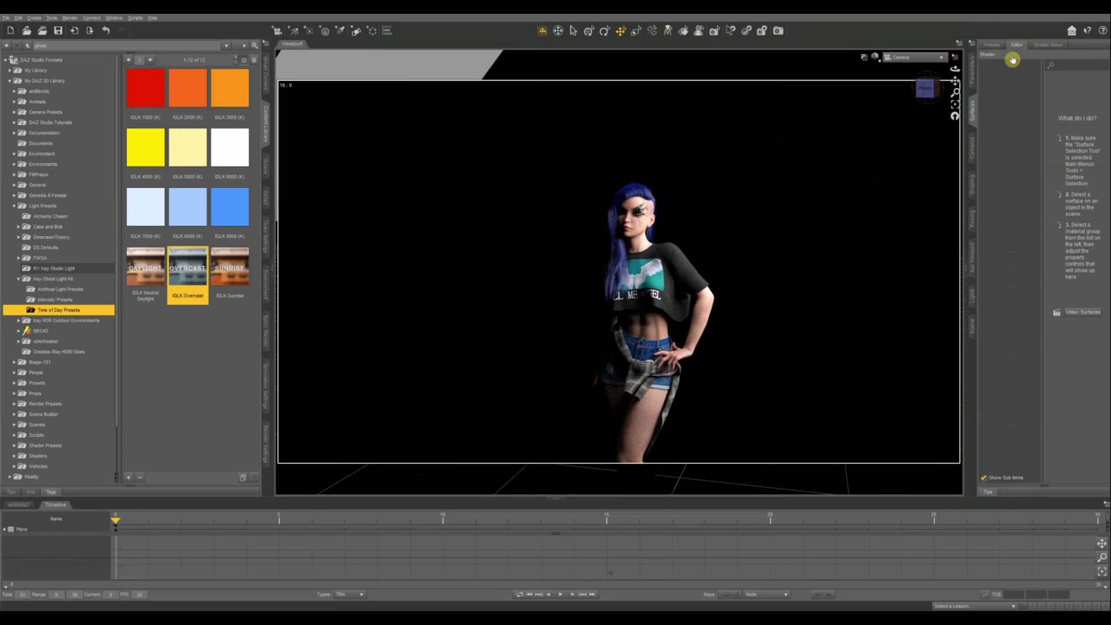
pyautogui.click(396, 112)
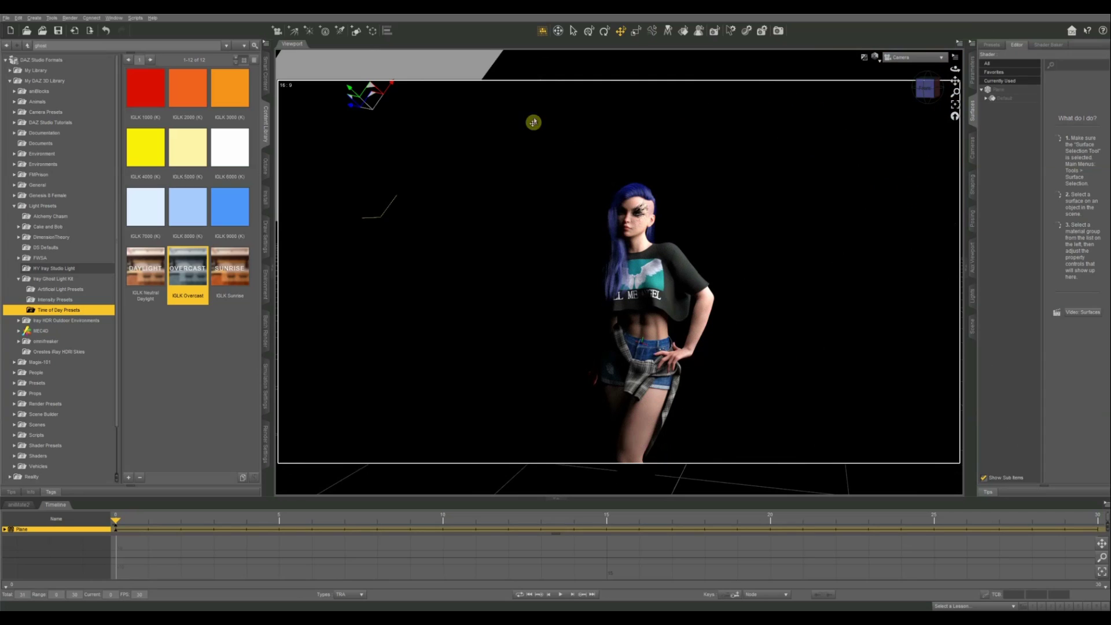
pyautogui.click(999, 90)
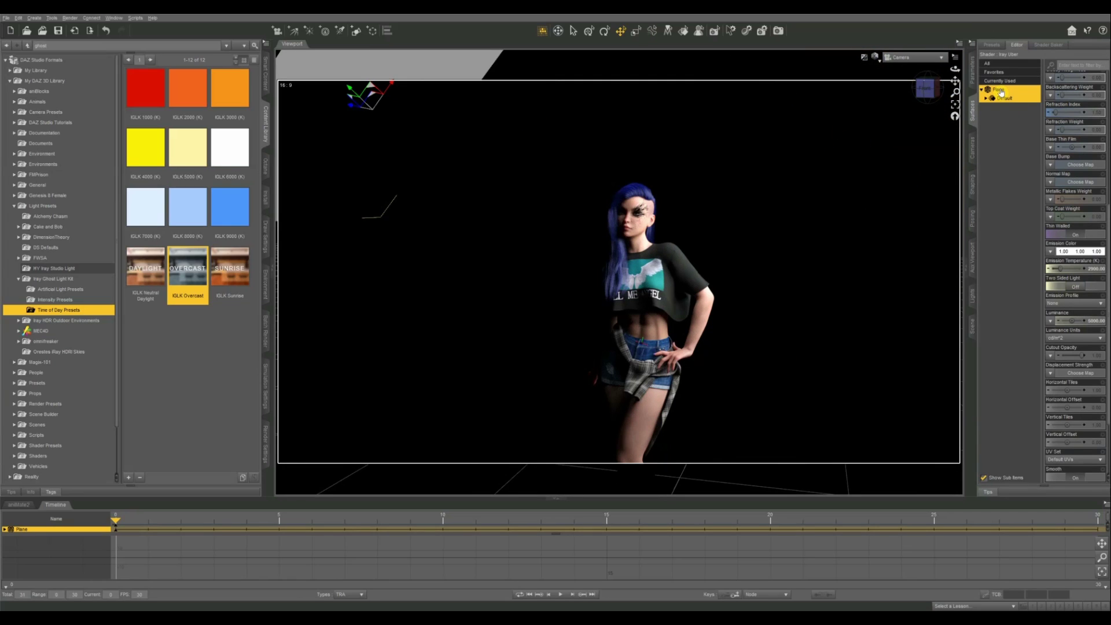
pyautogui.scroll(1, 1061, 85)
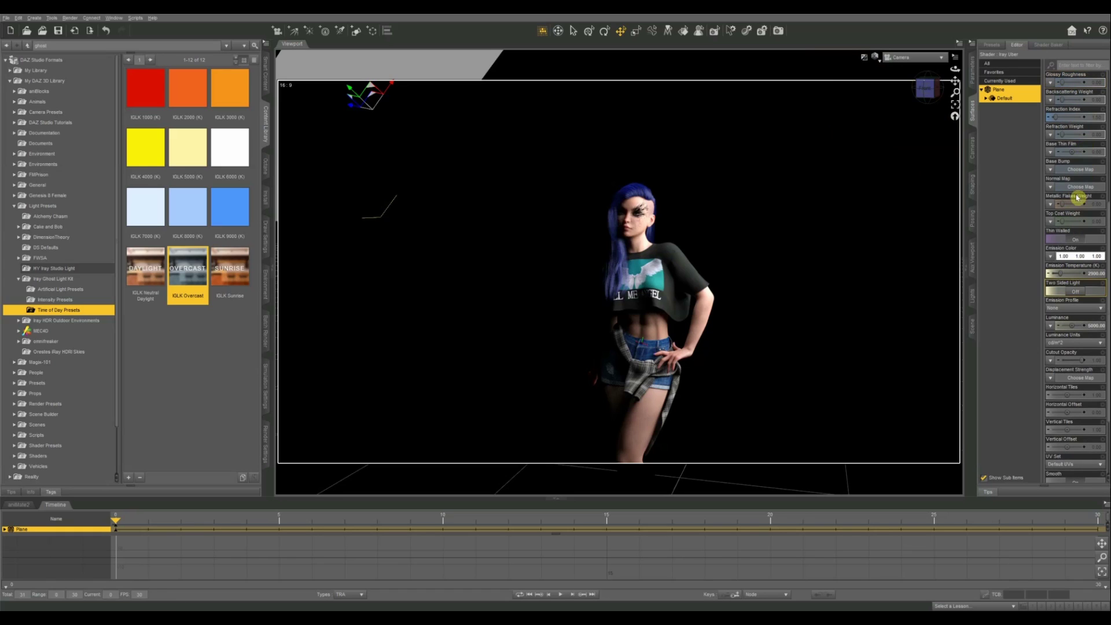
pyautogui.scroll(5, 1063, 273)
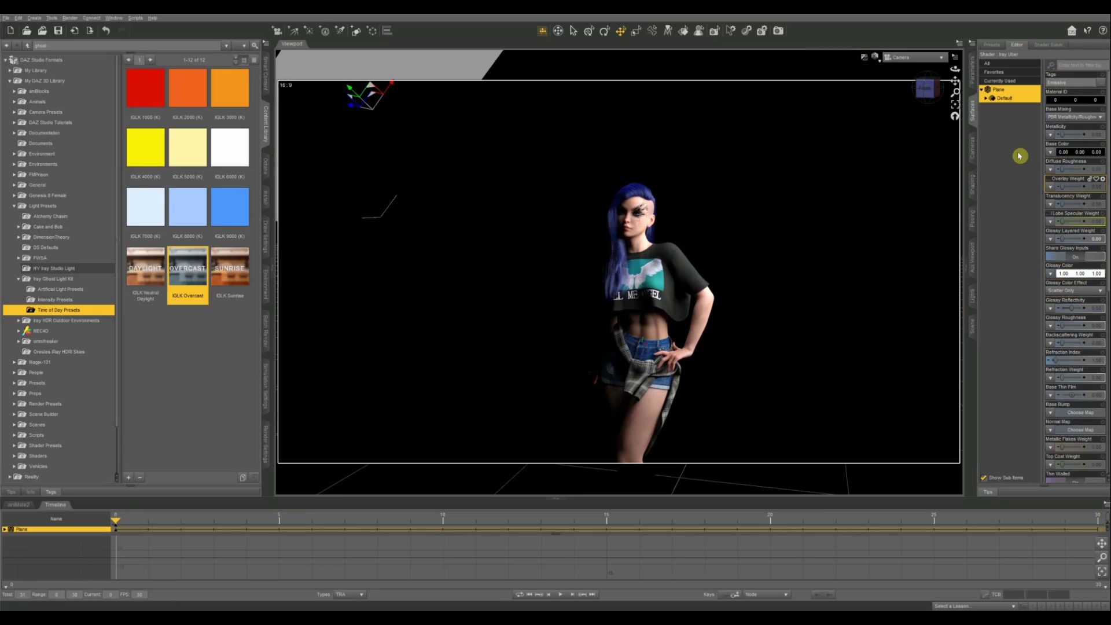
pyautogui.scroll(-3, 1065, 223)
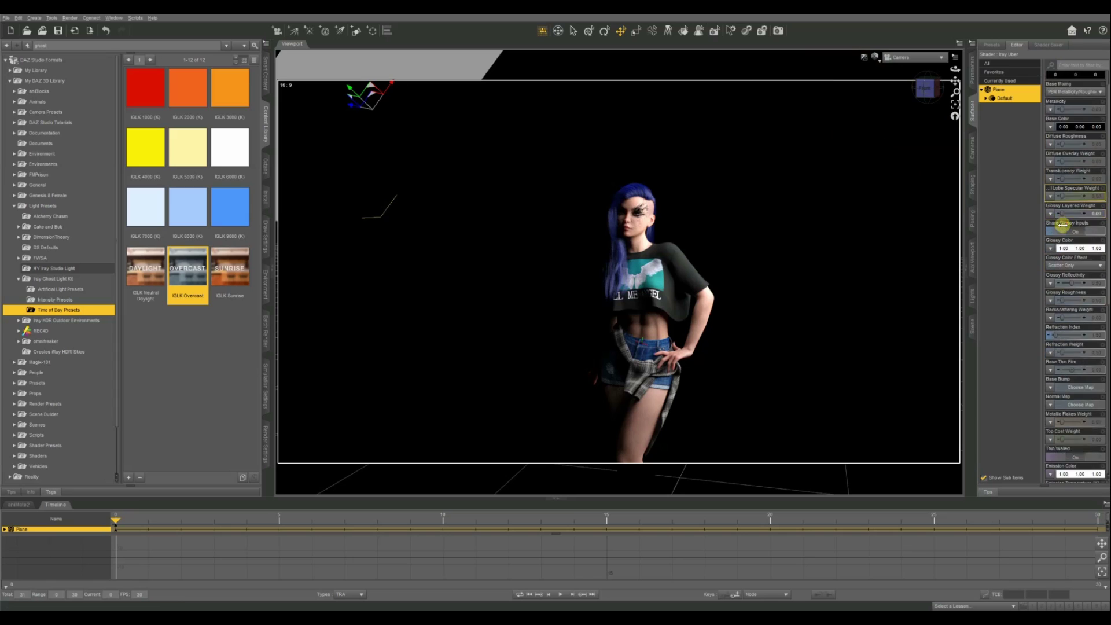
pyautogui.scroll(-6, 1063, 225)
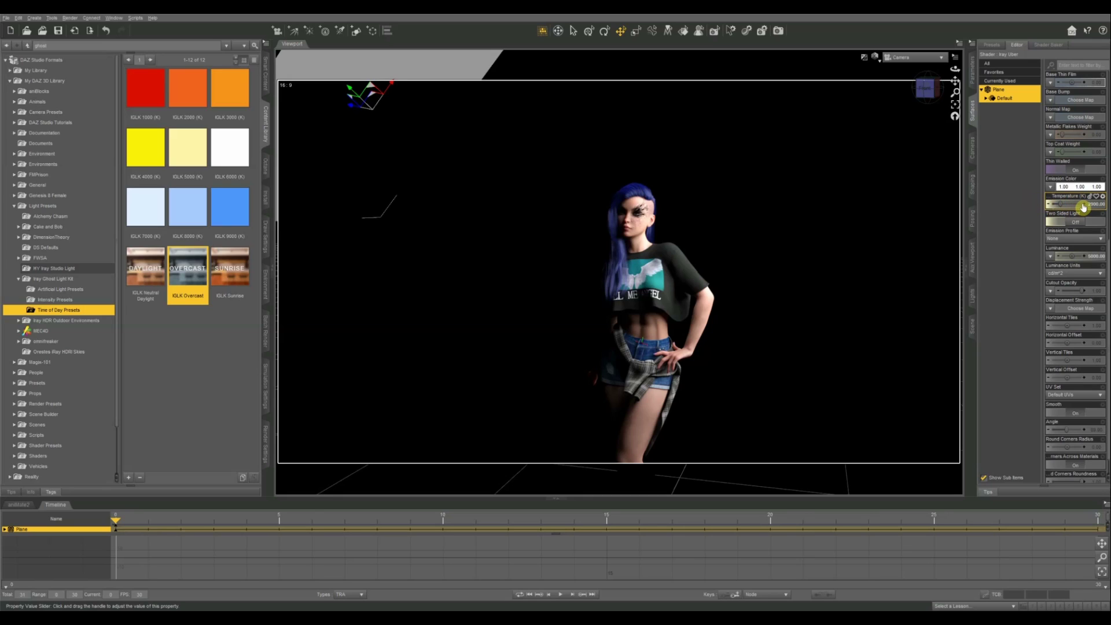
pyautogui.moveTo(1084, 208)
pyautogui.click(1093, 204)
pyautogui.press('Return')
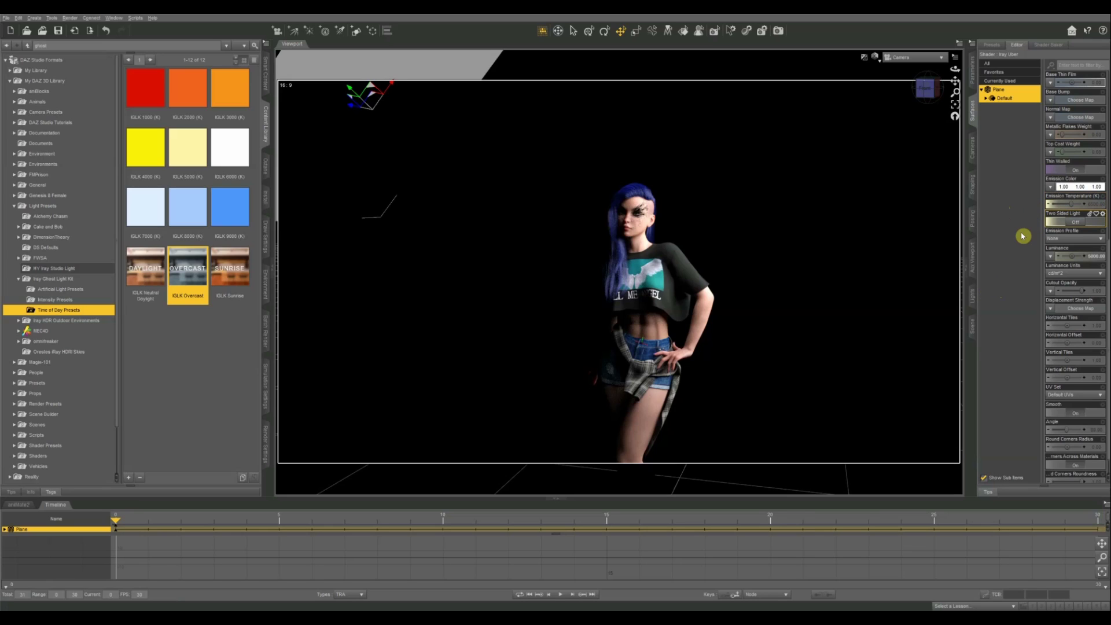
# Step: Compare the plane's Two Sided Light option on and off from several angles, leaving it on
pyautogui.click(1071, 222)
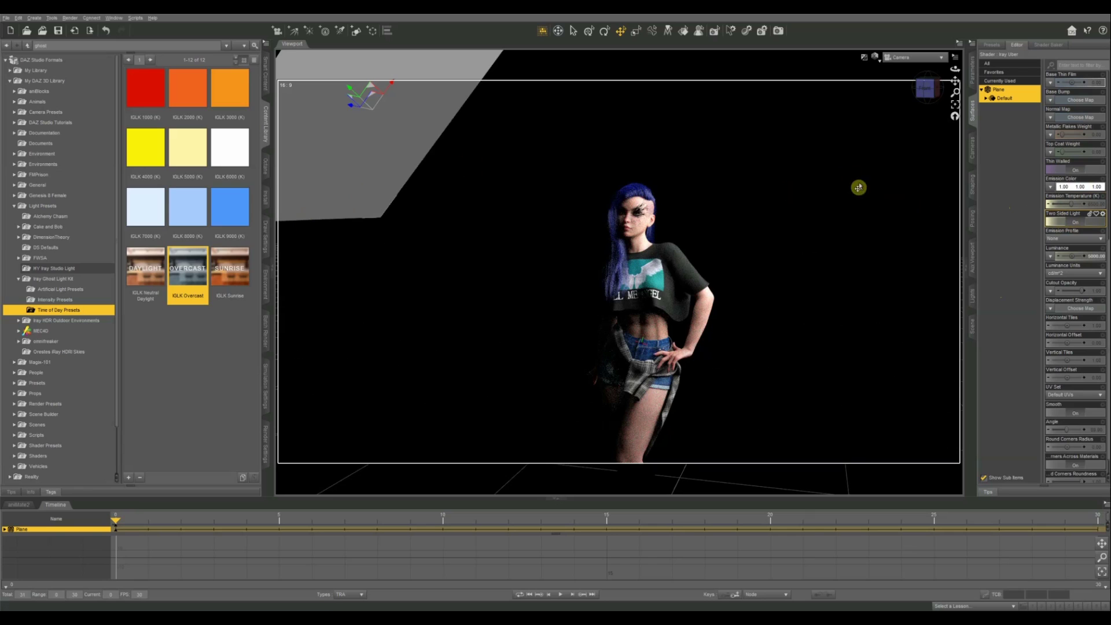
pyautogui.click(1074, 224)
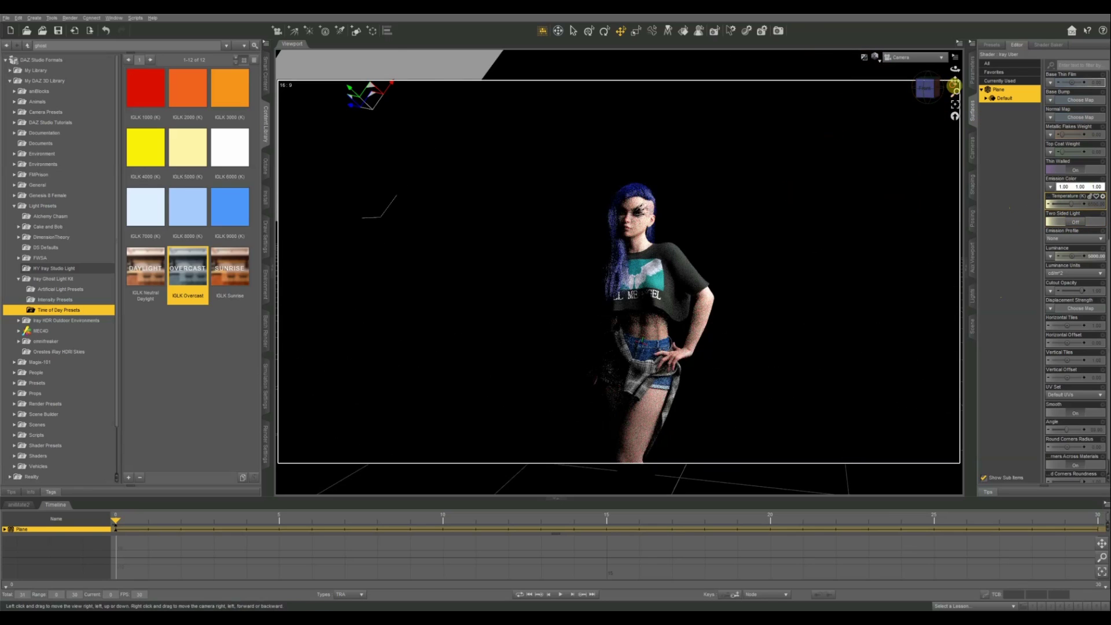
pyautogui.moveTo(955, 86); pyautogui.dragTo(930, 87)
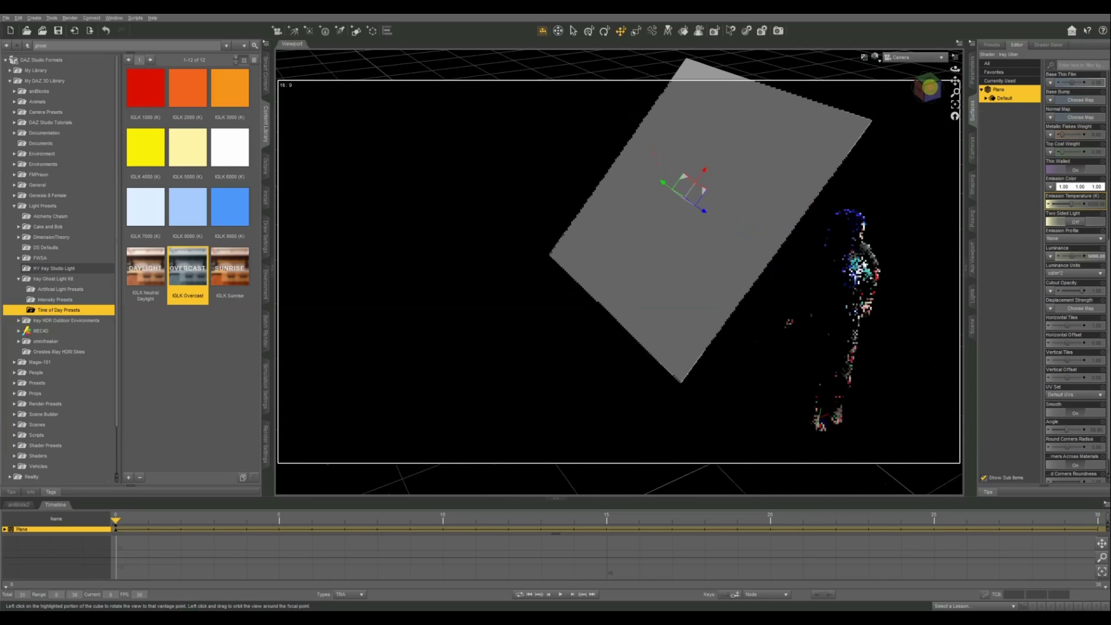
pyautogui.click(1076, 223)
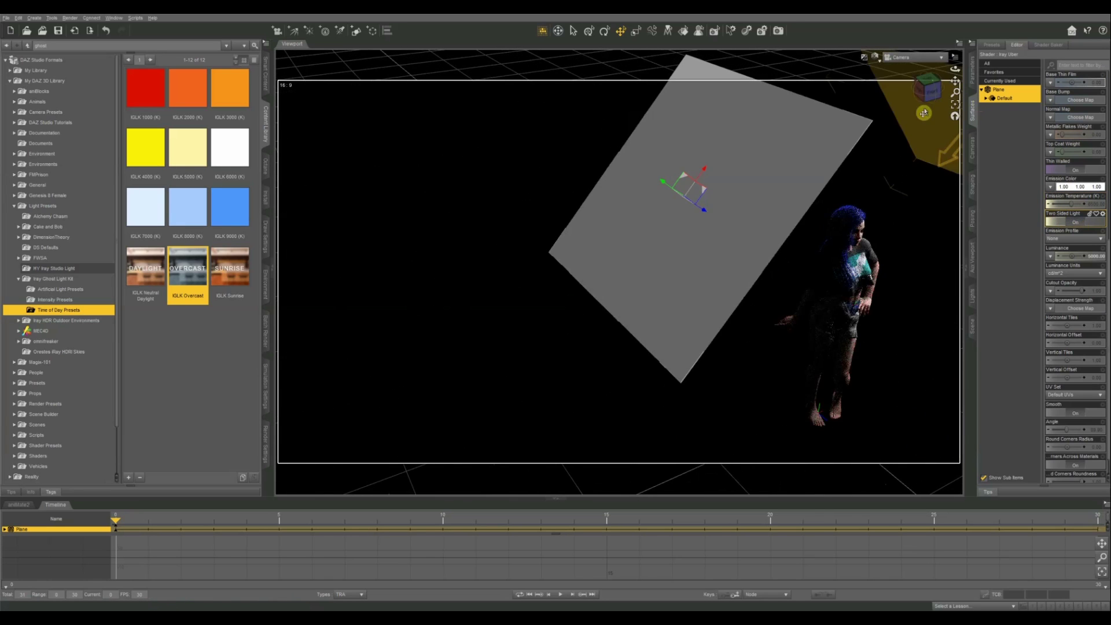
pyautogui.moveTo(925, 87)
pyautogui.mouseDown()
pyautogui.moveTo(959, 84)
pyautogui.moveTo(929, 91)
pyautogui.mouseUp()
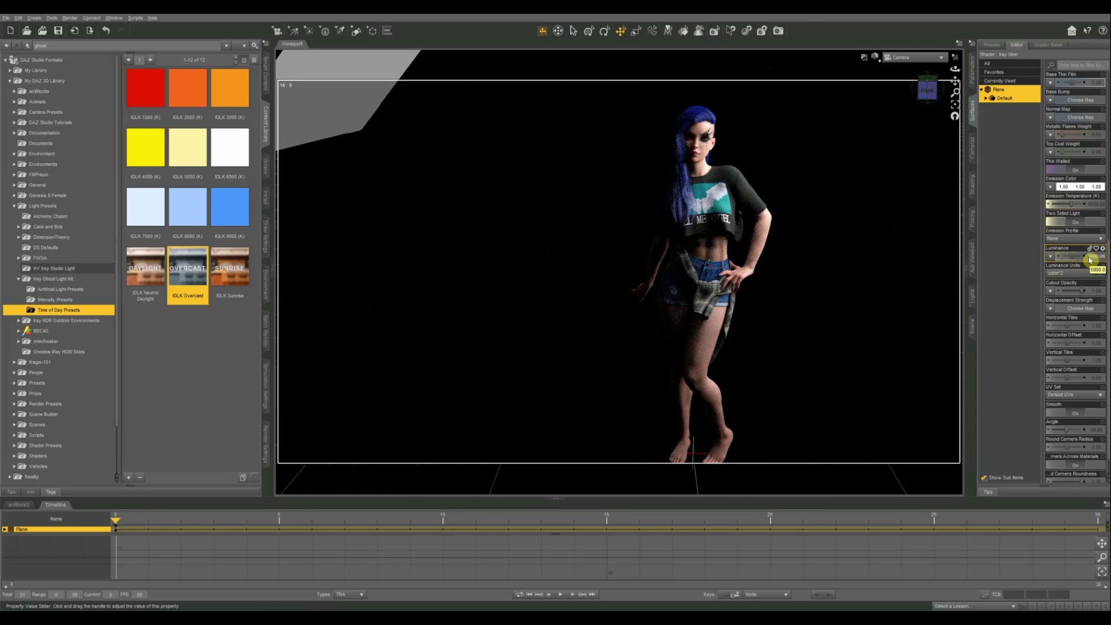
# Step: Try several higher Luminance values on the plane's emissive surface with the figure in view
pyautogui.moveTo(956, 83); pyautogui.dragTo(958, 80)
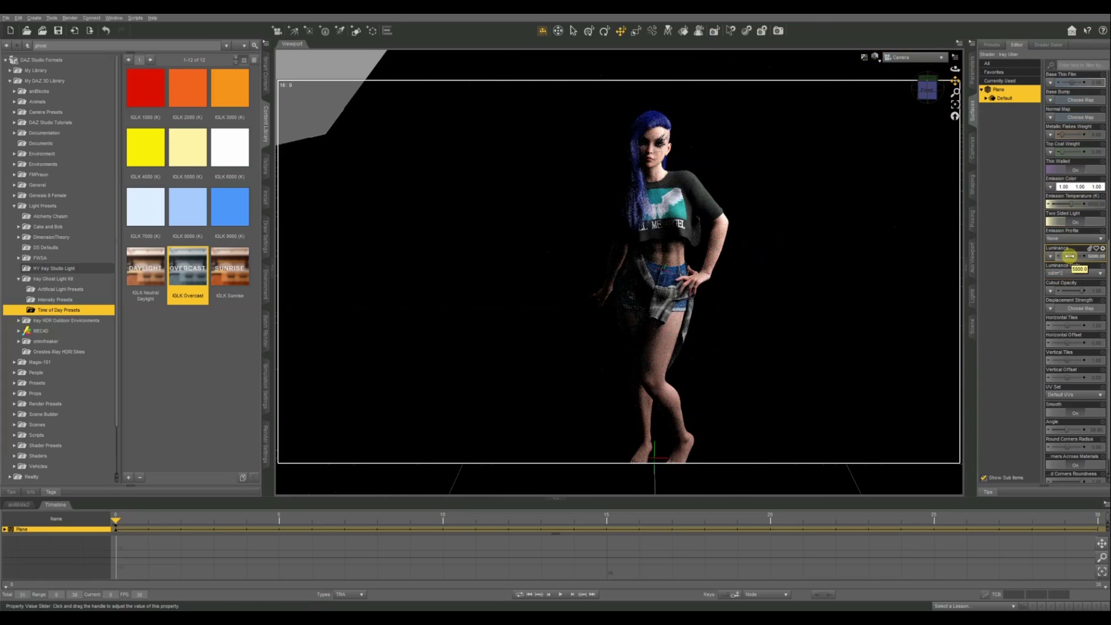
pyautogui.moveTo(1070, 256); pyautogui.dragTo(1107, 254)
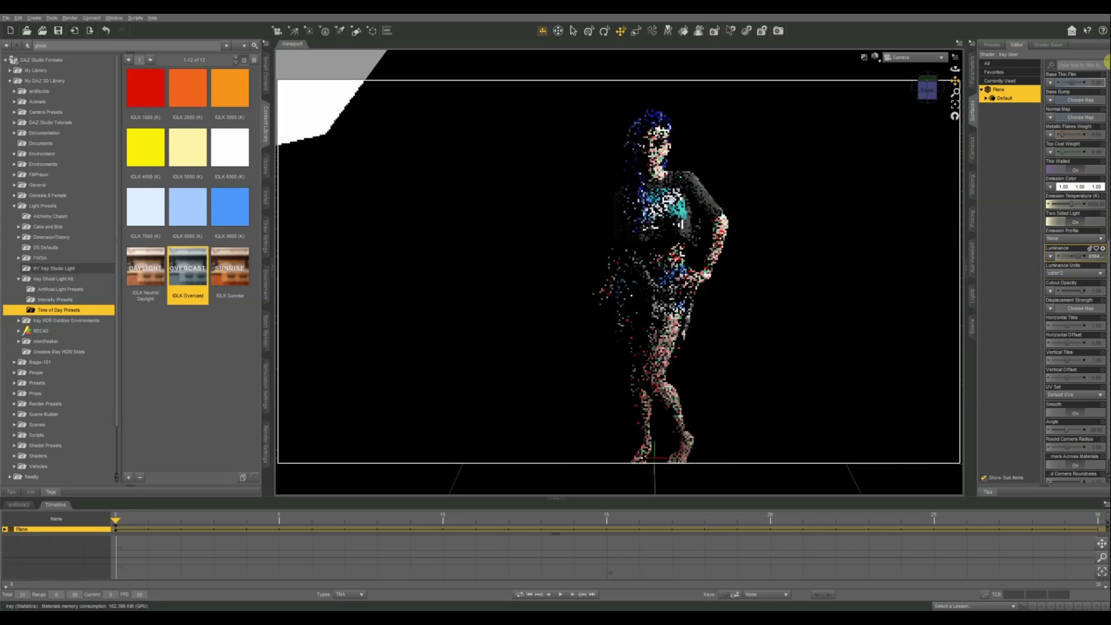
pyautogui.moveTo(1074, 258); pyautogui.dragTo(1108, 252)
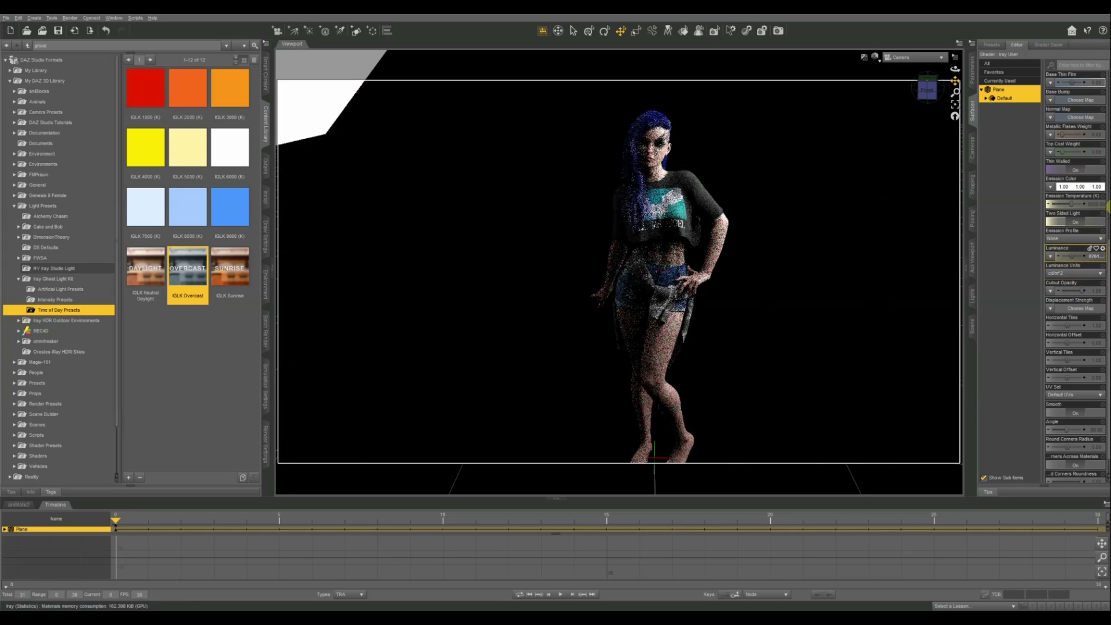
pyautogui.click(1080, 256)
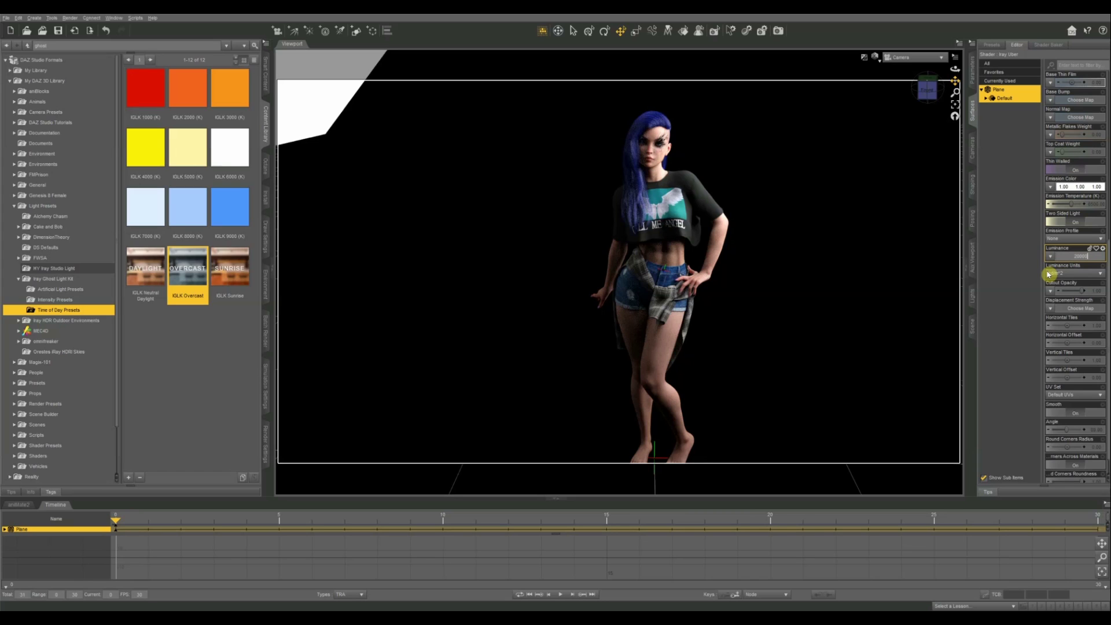
pyautogui.press('Return')
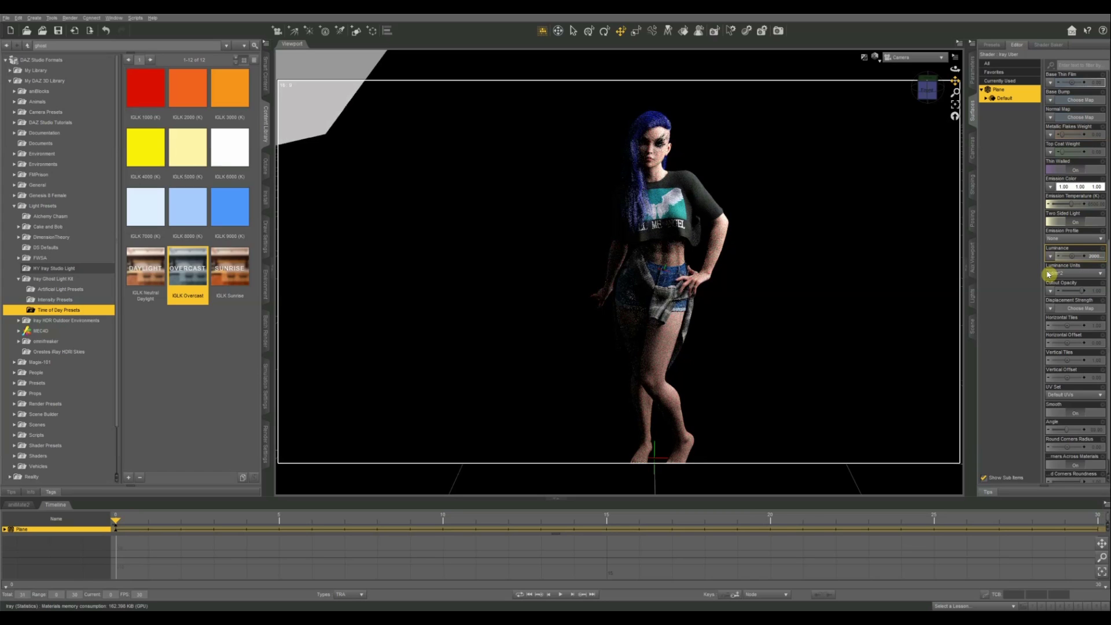
# Step: Set the Luminance of the plane's emissive surface to 300000
pyautogui.click(1083, 256)
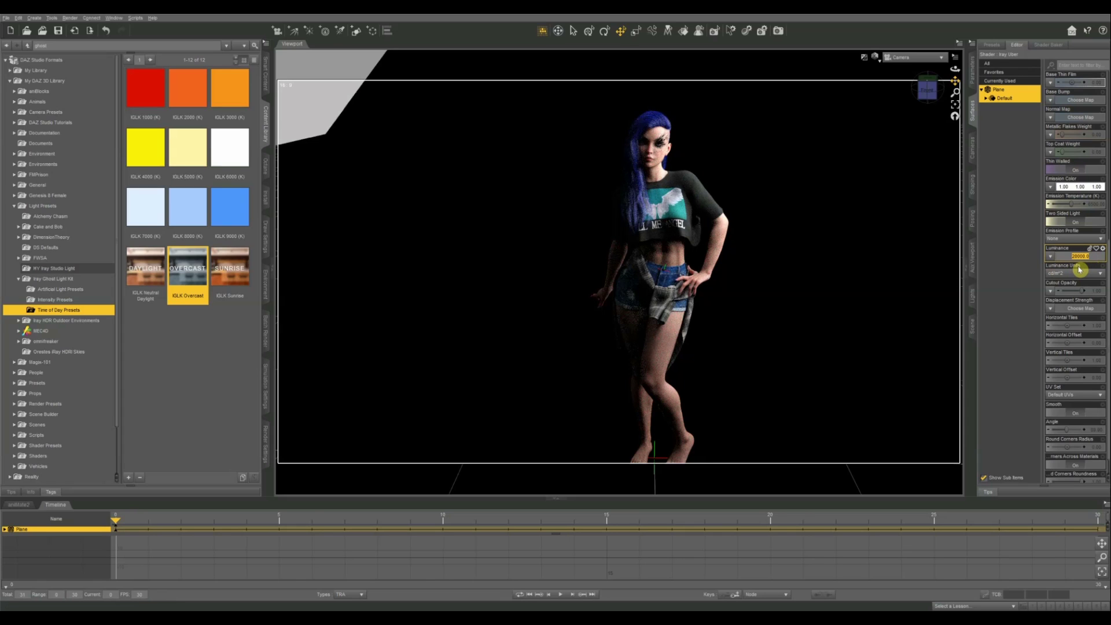
pyautogui.write('300000')
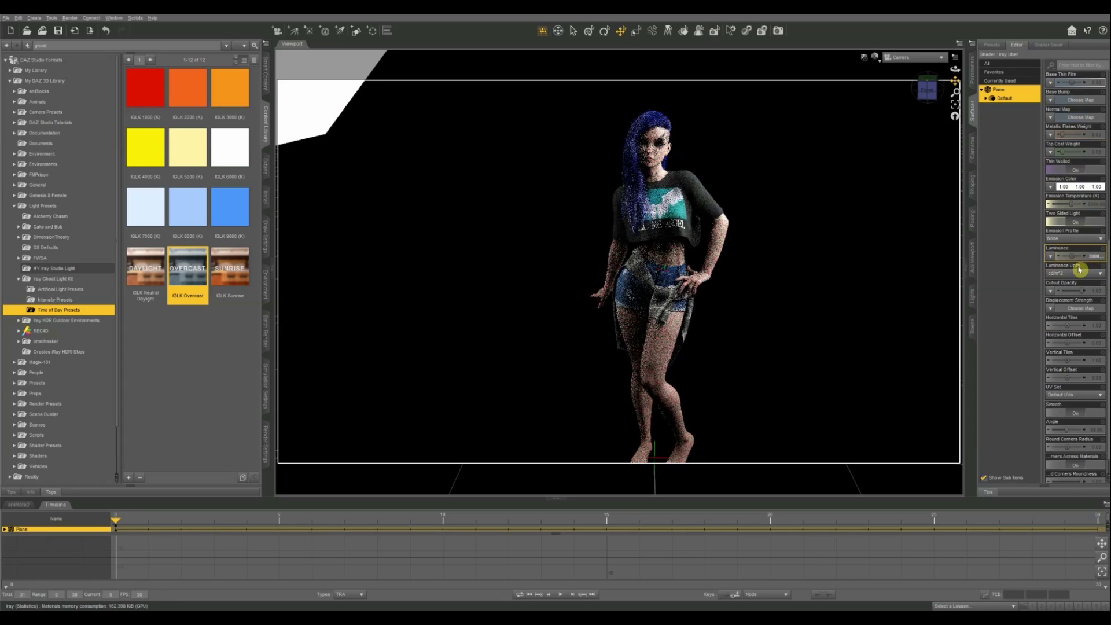
pyautogui.press('Return')
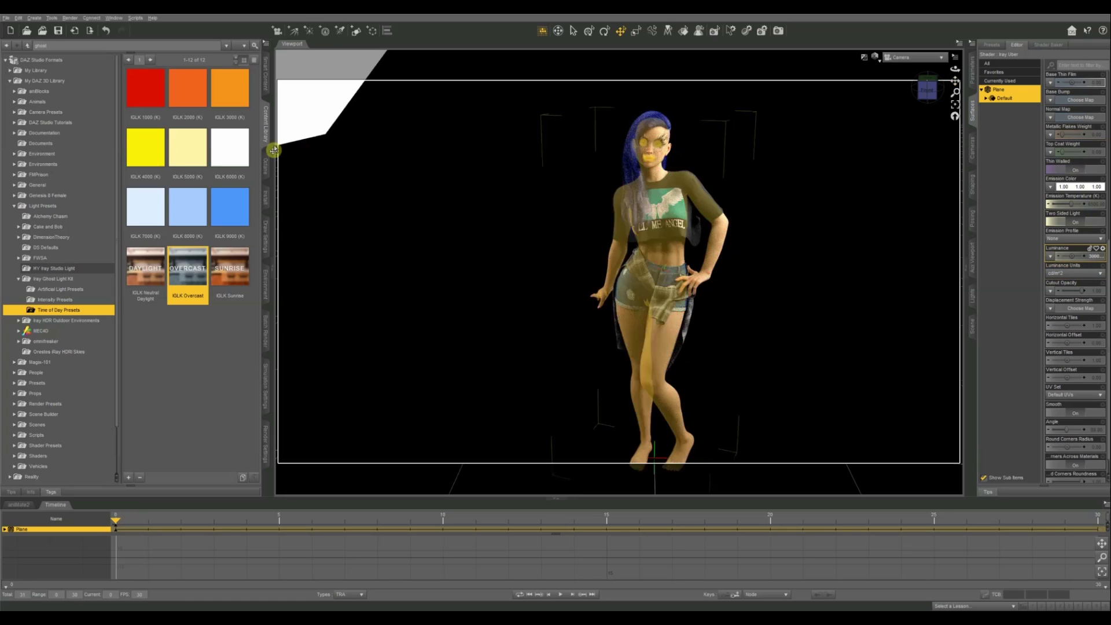
# Step: Move the emissive plane diagonally down along its green axis, closer to the figure
pyautogui.keyDown('alt'); pyautogui.moveTo(551, 139); pyautogui.dragTo(883, 33); pyautogui.keyUp('alt')
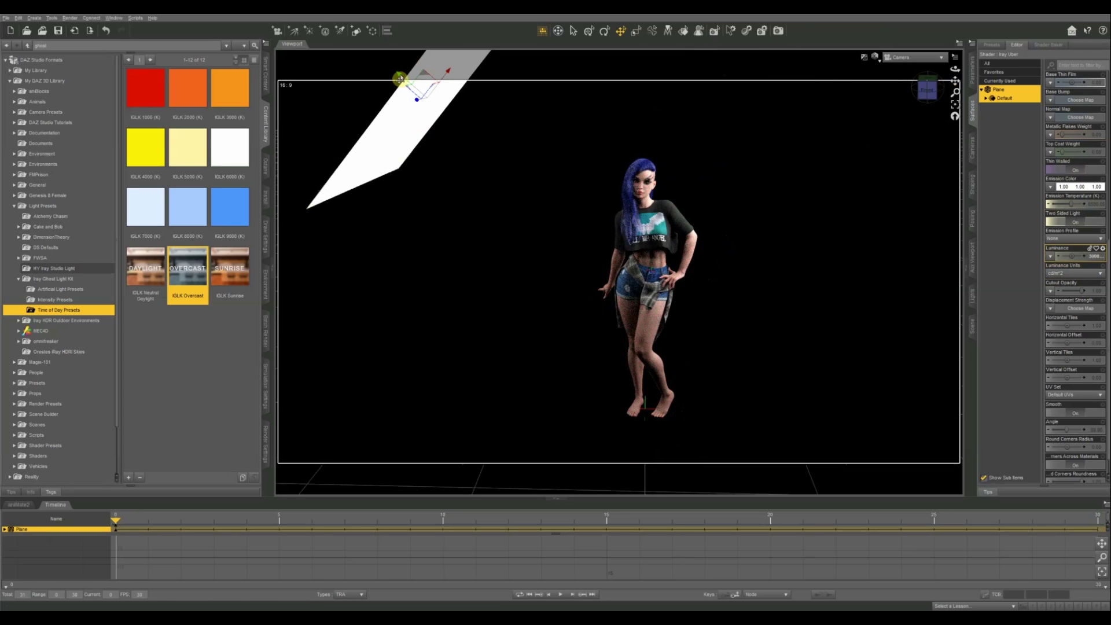
pyautogui.moveTo(398, 79); pyautogui.dragTo(425, 100)
pyautogui.scroll(3, 780, 135)
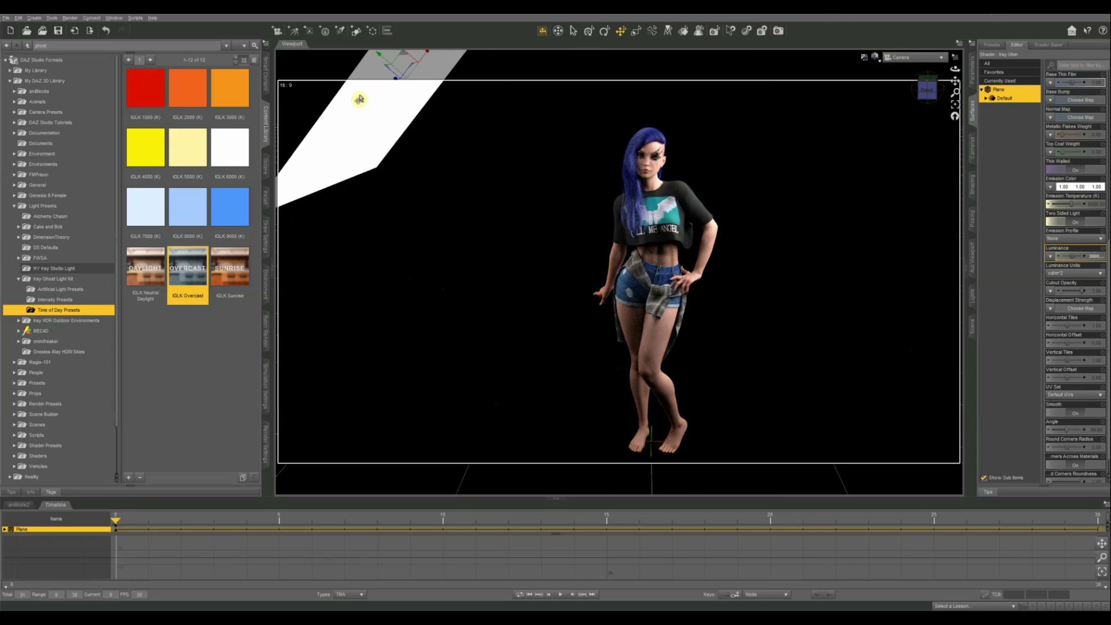
pyautogui.moveTo(378, 58); pyautogui.dragTo(405, 79)
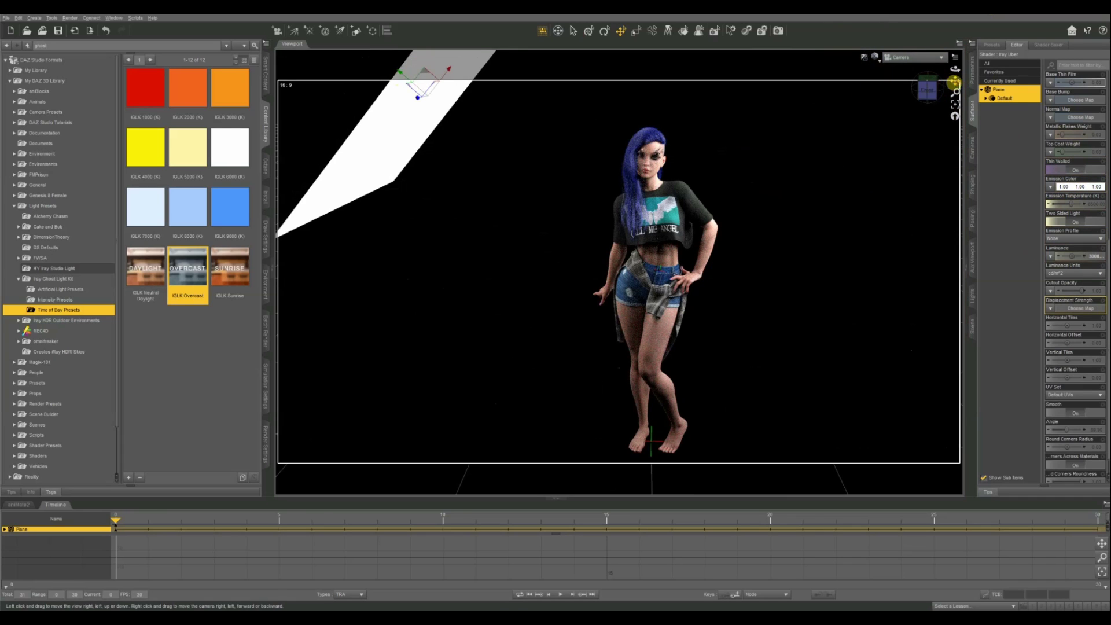
# Step: Select the ghost light beside the figure and apply the IGLK Sunrise time-of-day preset to it
pyautogui.moveTo(959, 81); pyautogui.dragTo(873, 119)
pyautogui.click(887, 115)
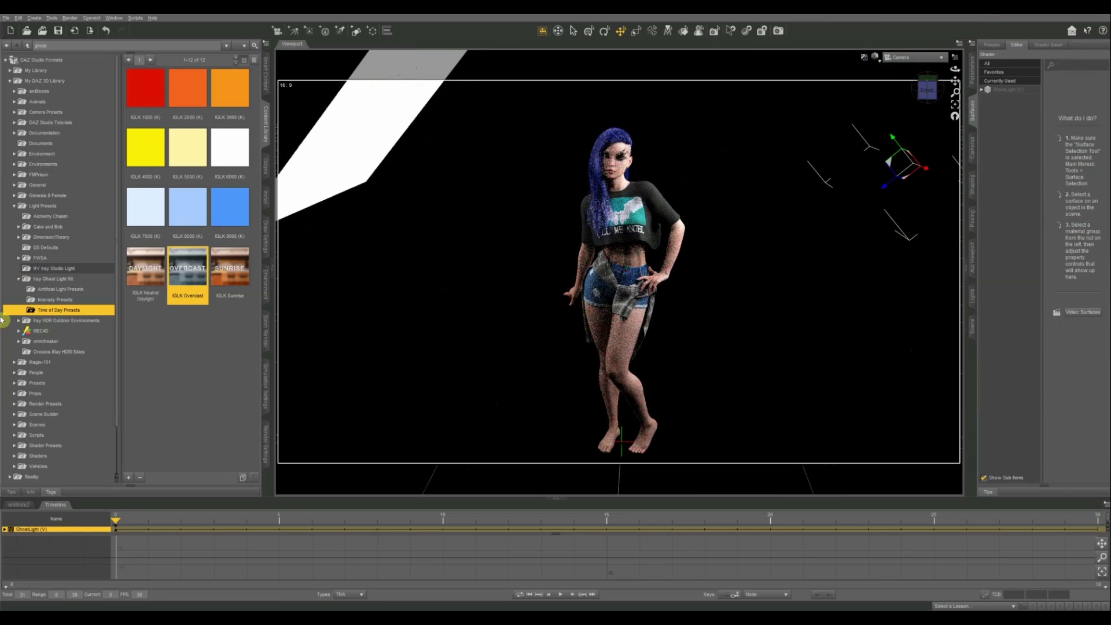
pyautogui.doubleClick(229, 275)
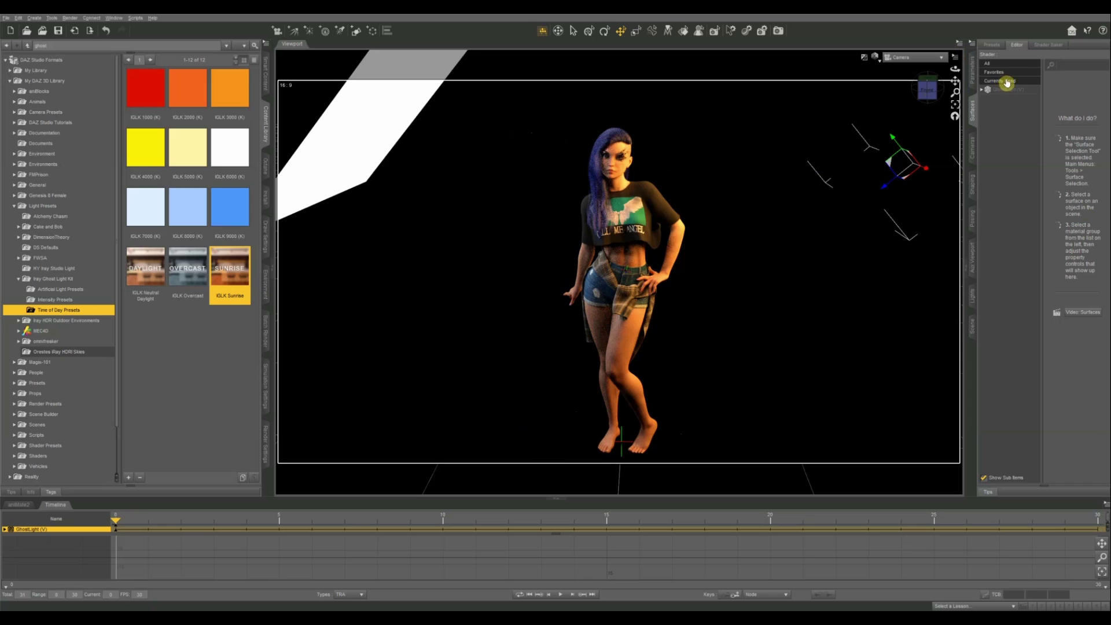
# Step: Set the emissive plane's Emission Color to a warm orange of 1.00, 0.51, 0.14
pyautogui.click(323, 160)
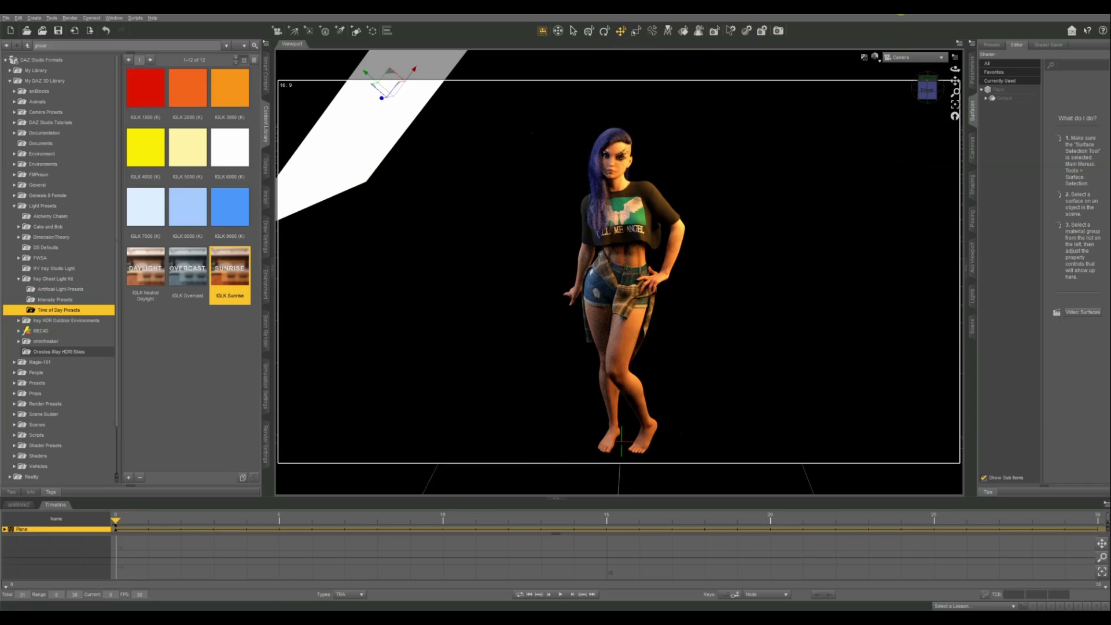
pyautogui.click(999, 90)
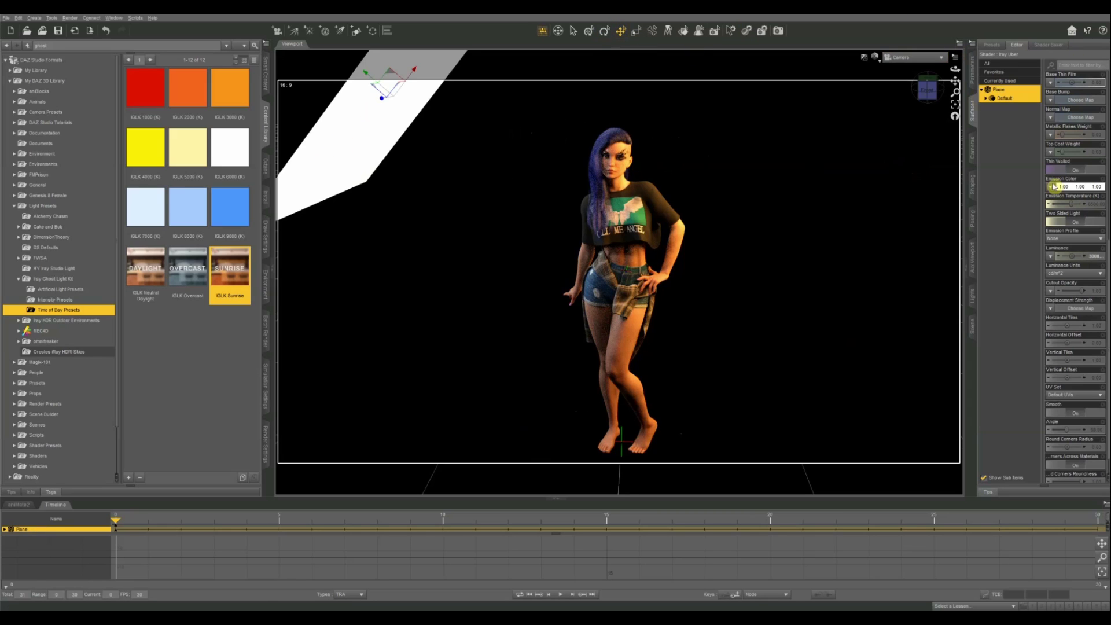
pyautogui.click(1073, 188)
pyautogui.moveTo(614, 318); pyautogui.dragTo(639, 294)
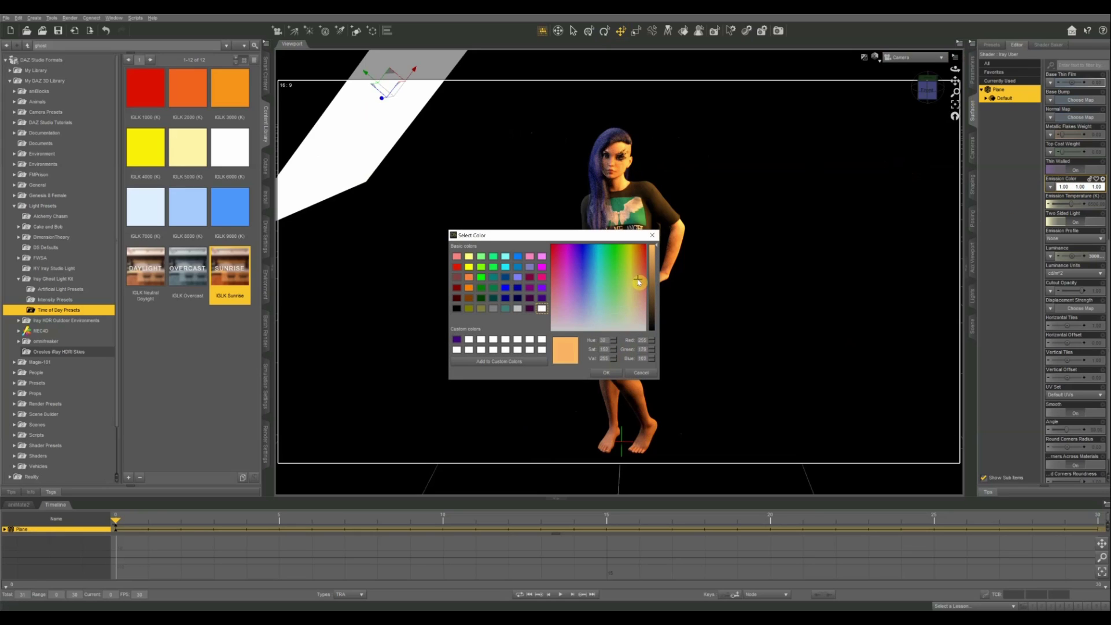
pyautogui.click(609, 374)
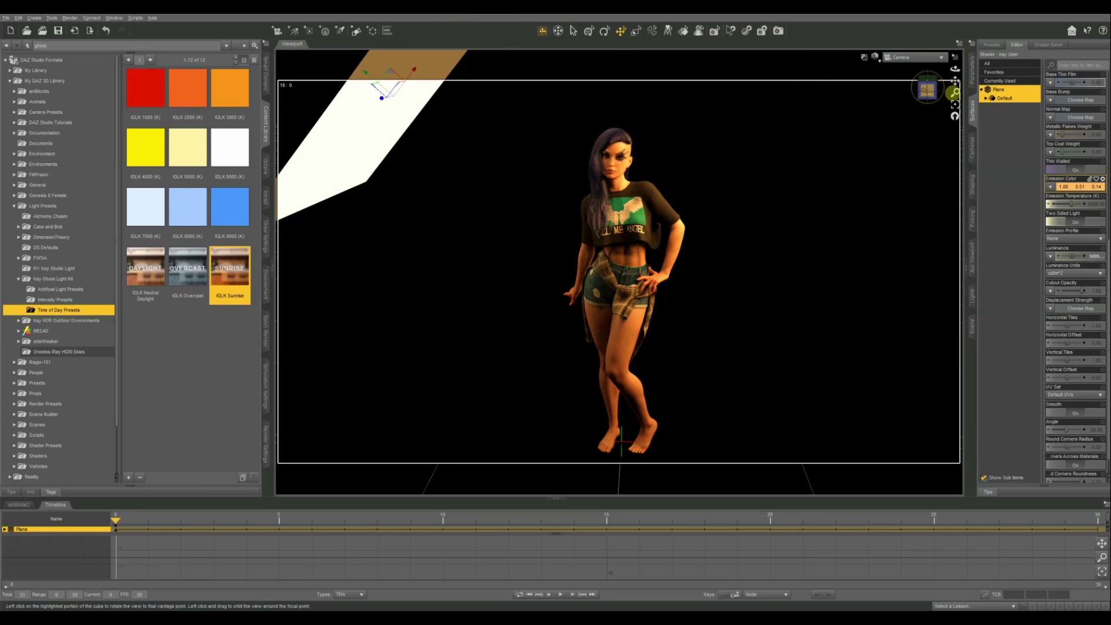
# Step: Try a Cutout Opacity of 0.00 on the emissive plane's surface
pyautogui.moveTo(953, 92); pyautogui.dragTo(922, 86)
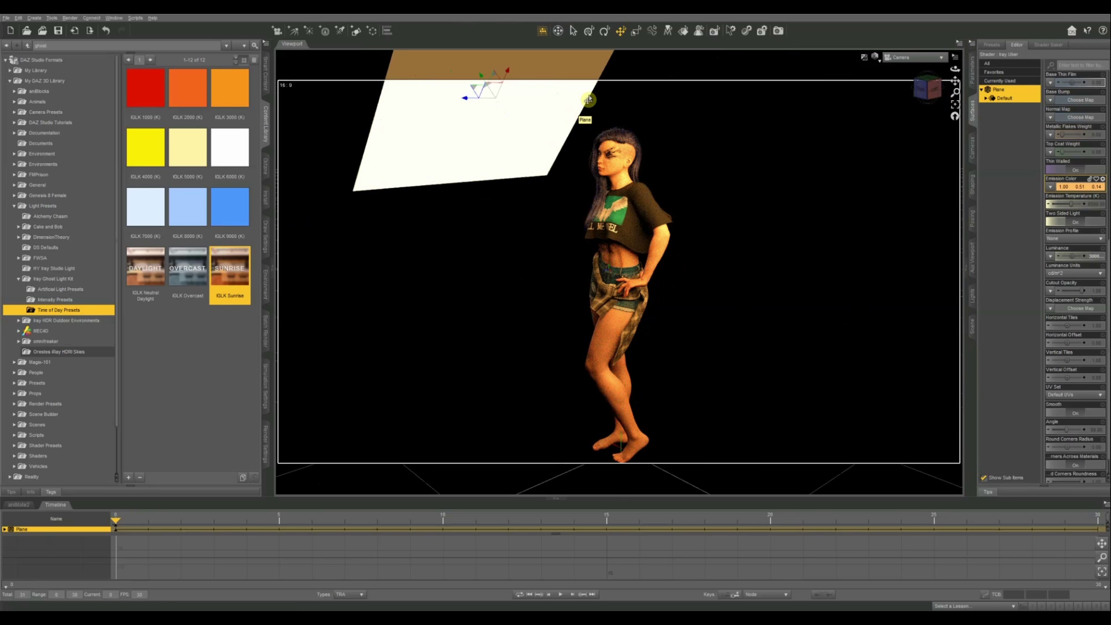
pyautogui.moveTo(930, 86); pyautogui.dragTo(925, 84)
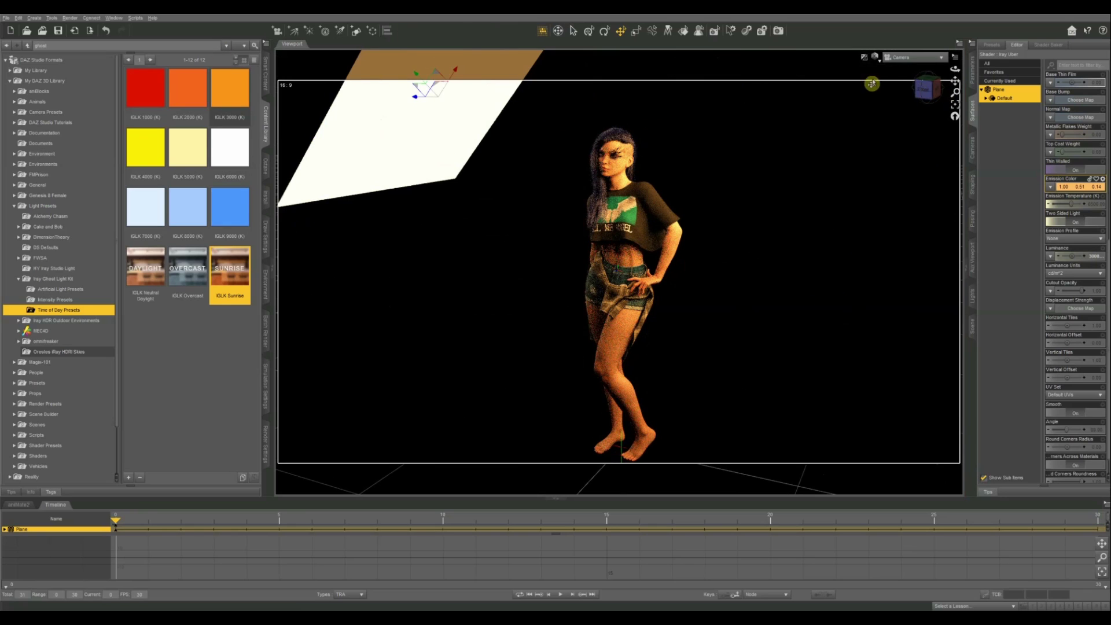
pyautogui.moveTo(931, 86); pyautogui.dragTo(925, 87)
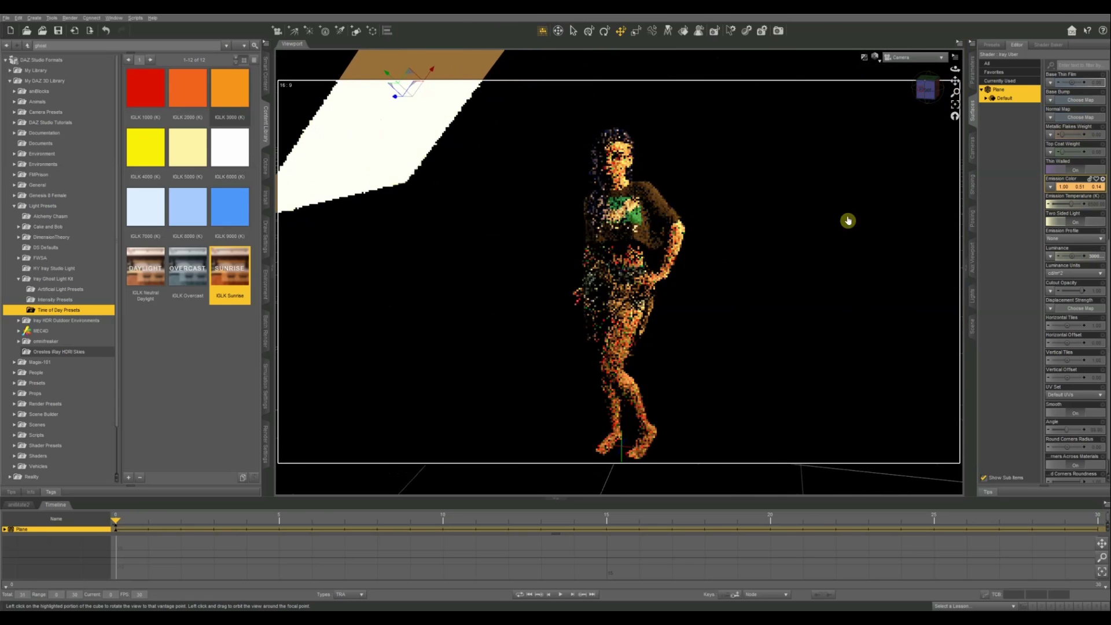
pyautogui.scroll(-1, 1059, 324)
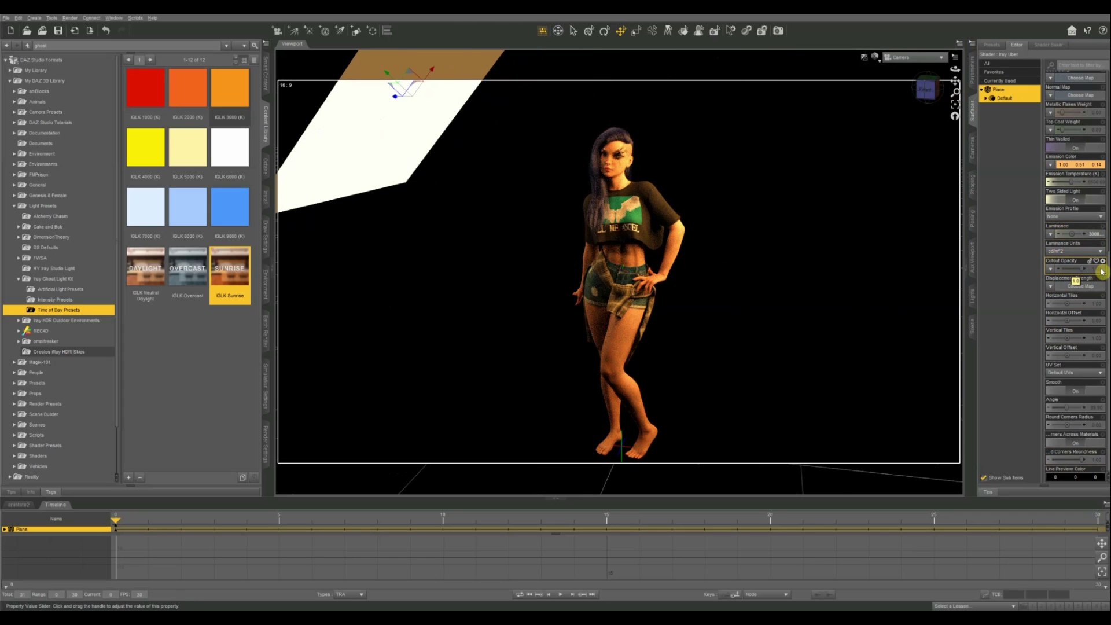
pyautogui.click(1082, 269)
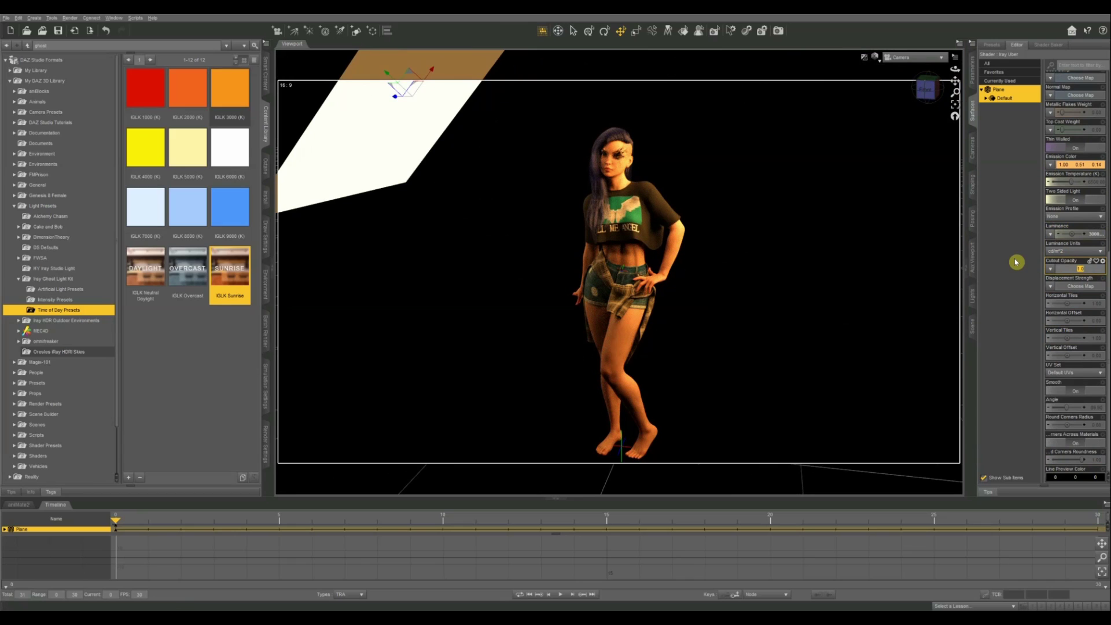
pyautogui.press('Return')
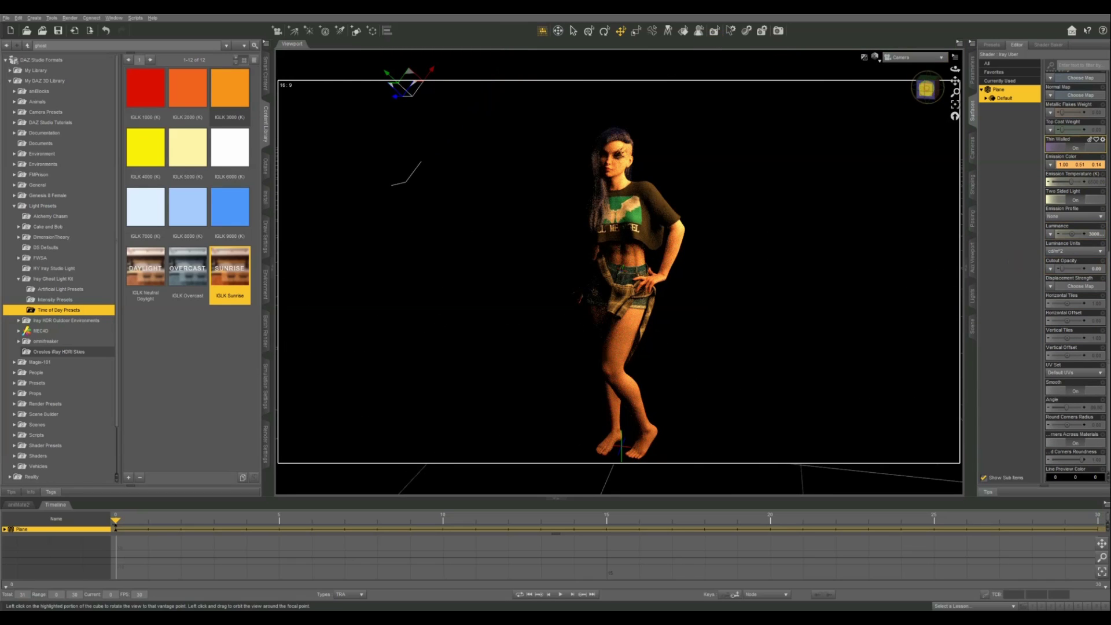
# Step: Try a Cutout Opacity of 0.001 on the emissive plane and check the lighting from the side
pyautogui.moveTo(924, 88); pyautogui.dragTo(922, 88)
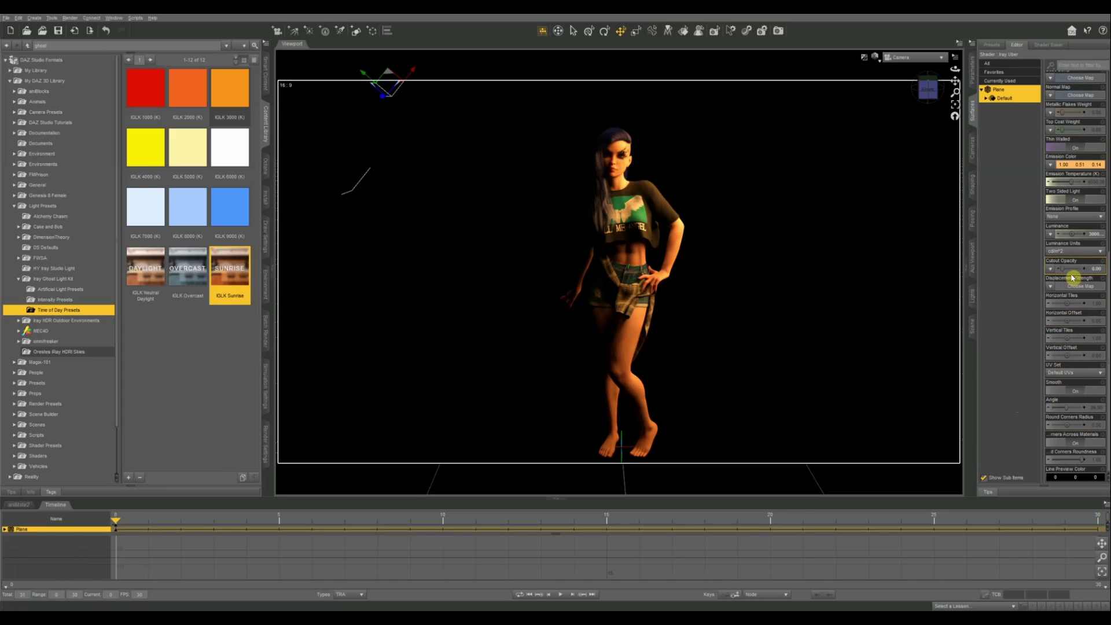
pyautogui.click(1099, 272)
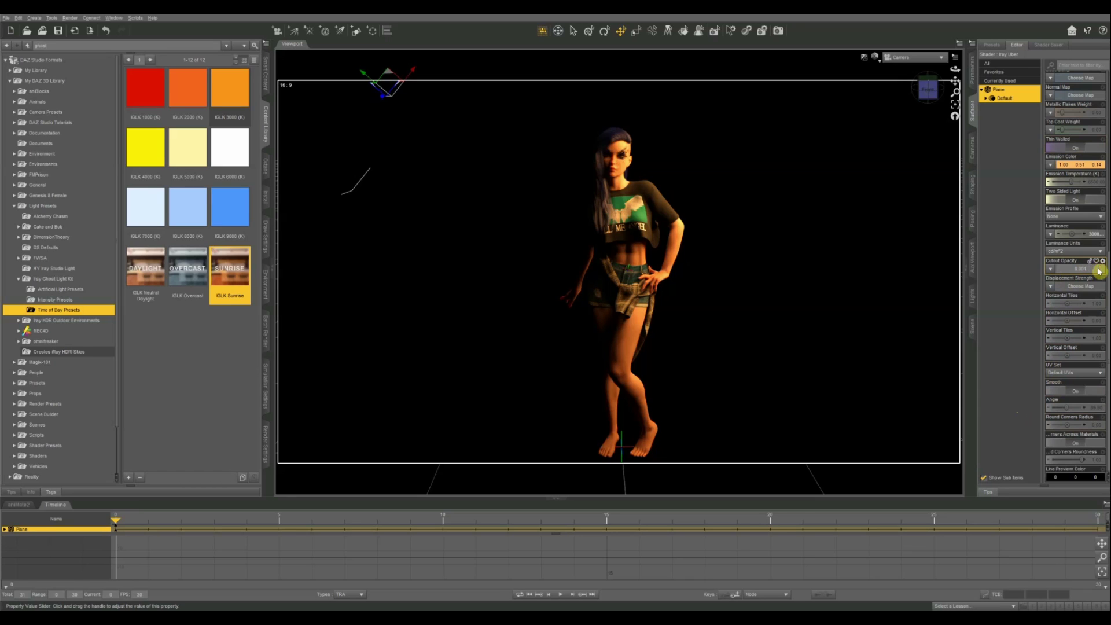
pyautogui.press('Return')
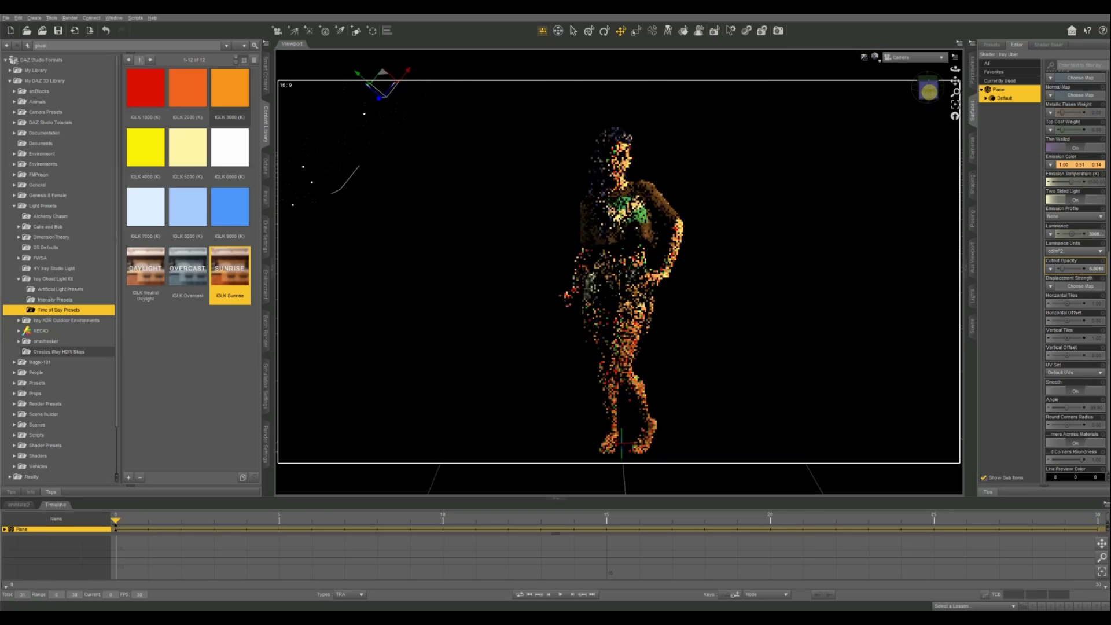
pyautogui.click(929, 93)
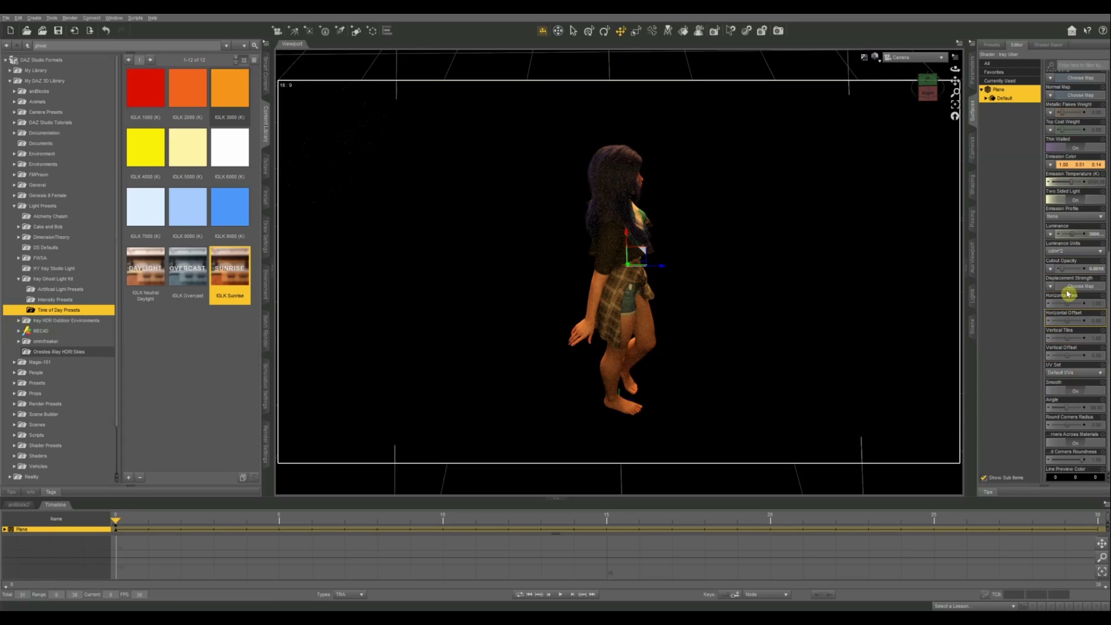
# Step: Set the emissive plane's Cutout Opacity to 0.0001 and check the figure's lighting from several angles
pyautogui.click(1102, 269)
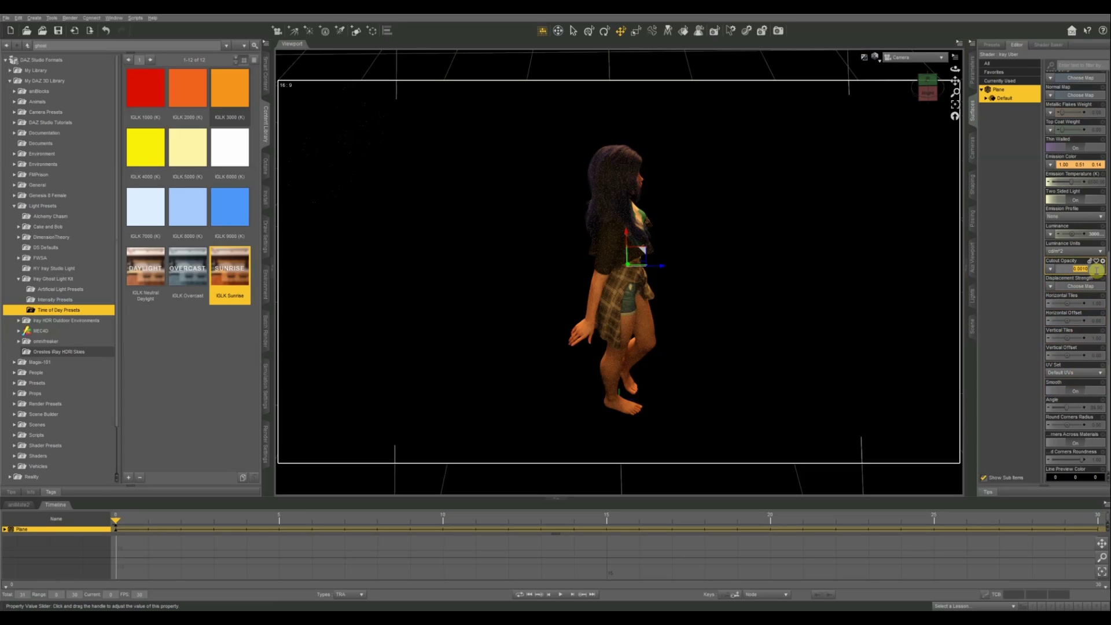
pyautogui.press('Return')
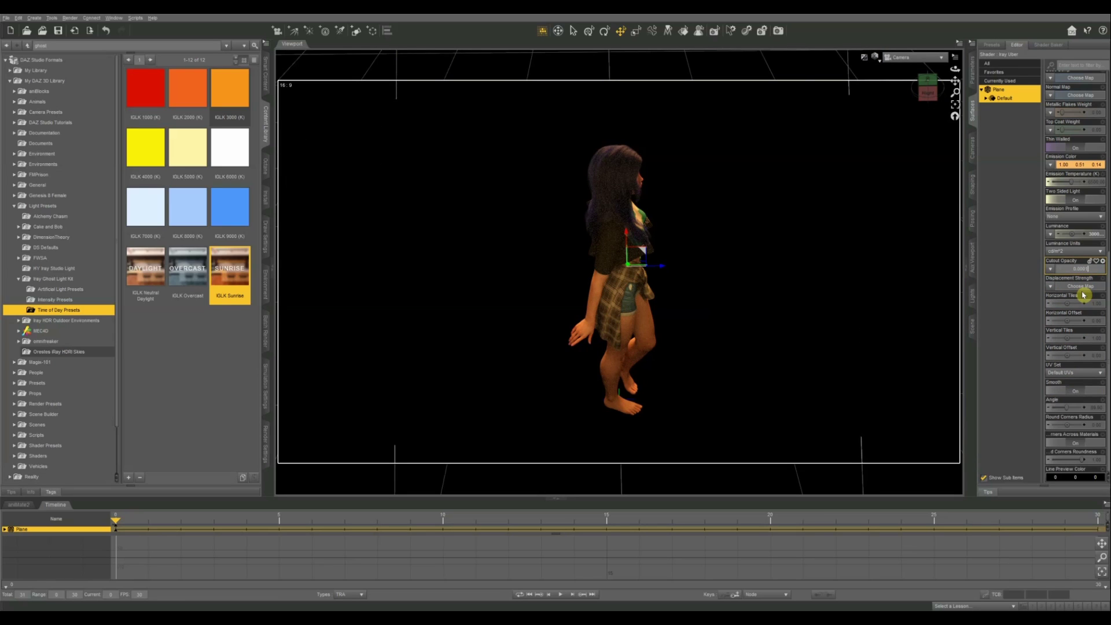
pyautogui.press('Return')
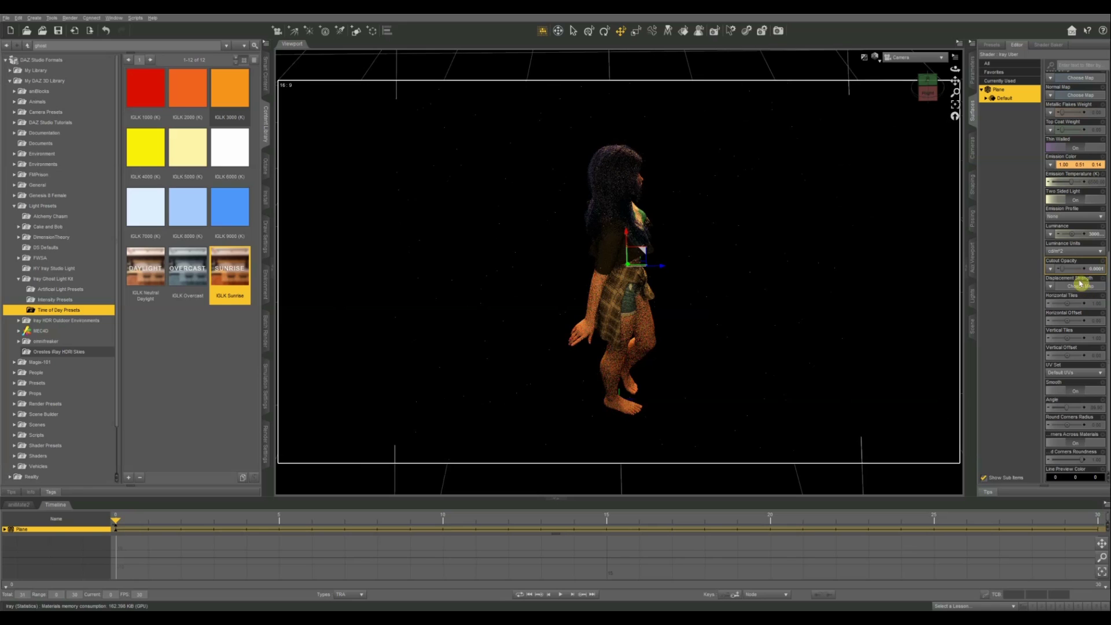
pyautogui.click(927, 92)
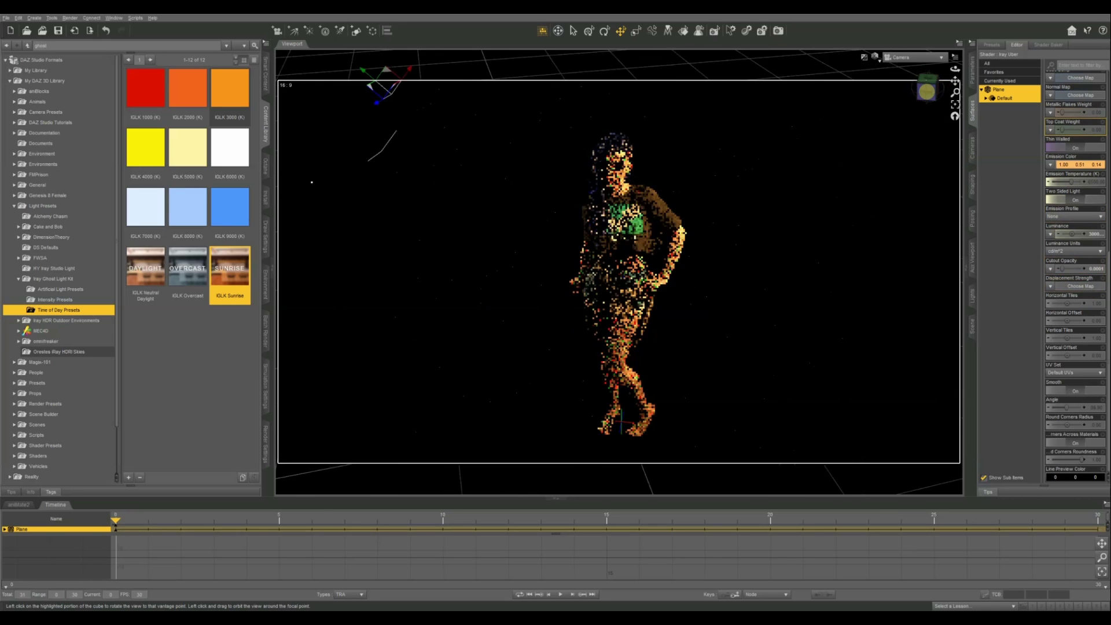
pyautogui.click(928, 96)
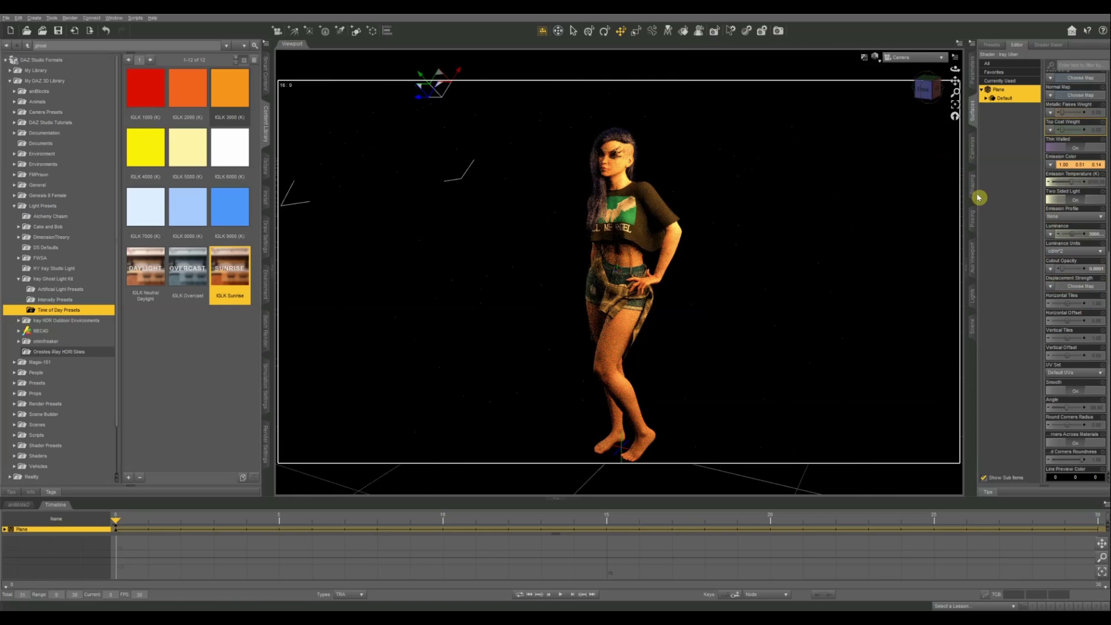
pyautogui.click(928, 90)
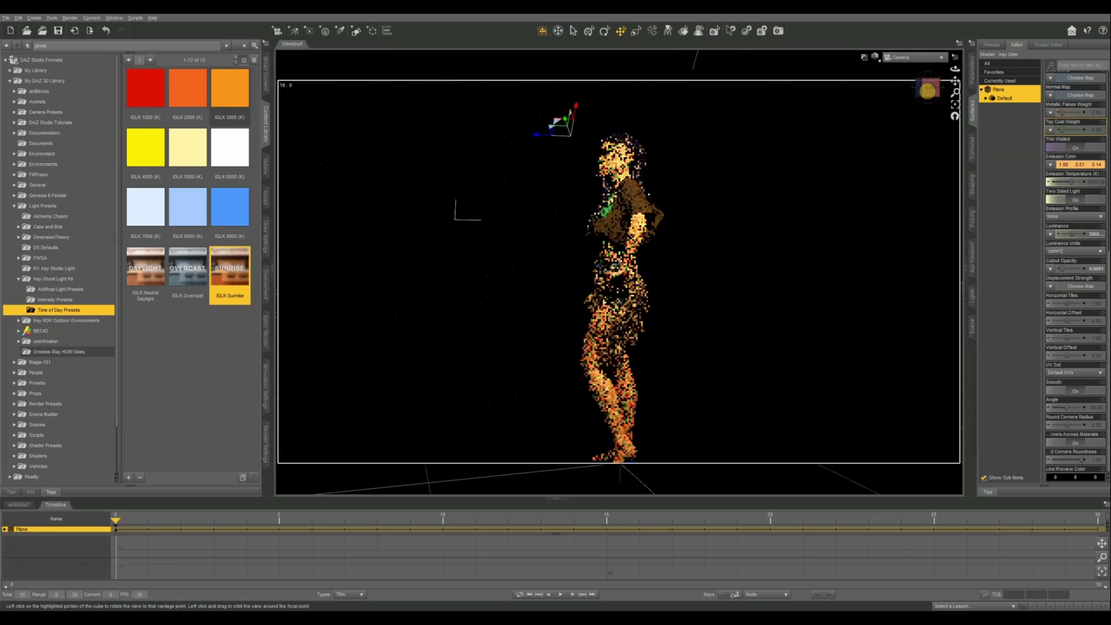
# Step: Apply the IGLK Overcast time-of-day preset to the ghost light, with the figure seen from the front
pyautogui.click(928, 89)
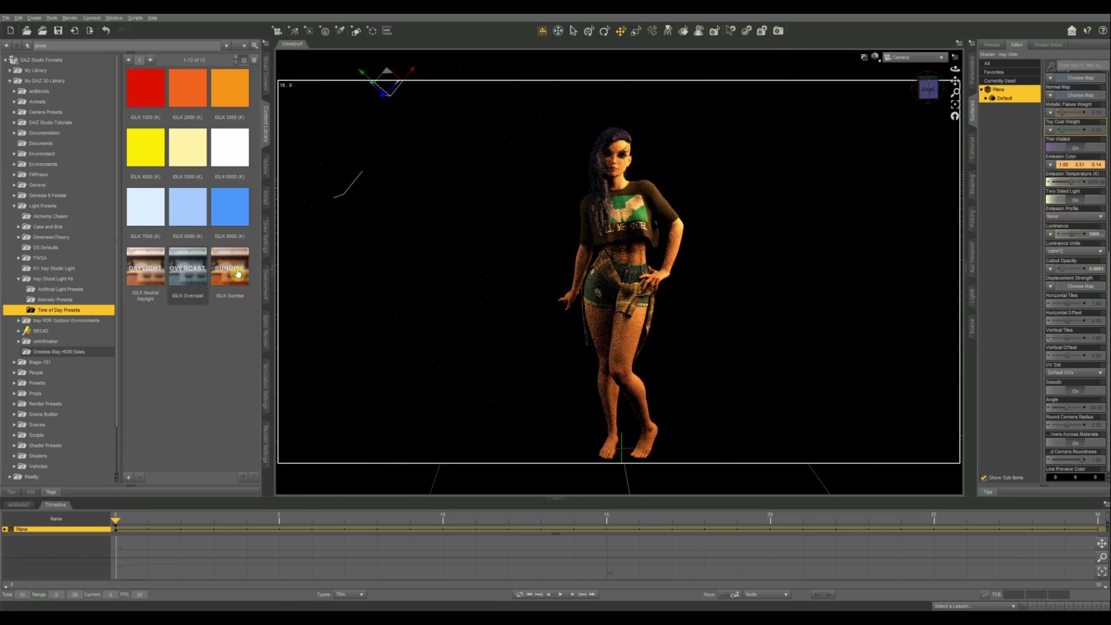
pyautogui.moveTo(237, 273); pyautogui.dragTo(776, 154)
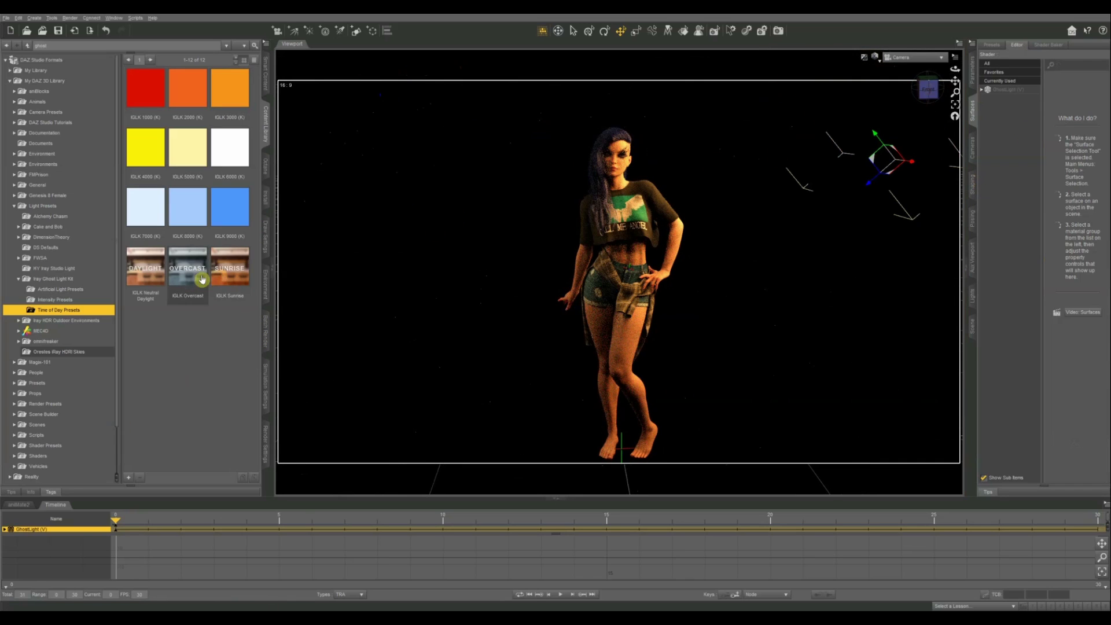
pyautogui.moveTo(202, 280); pyautogui.dragTo(404, 227)
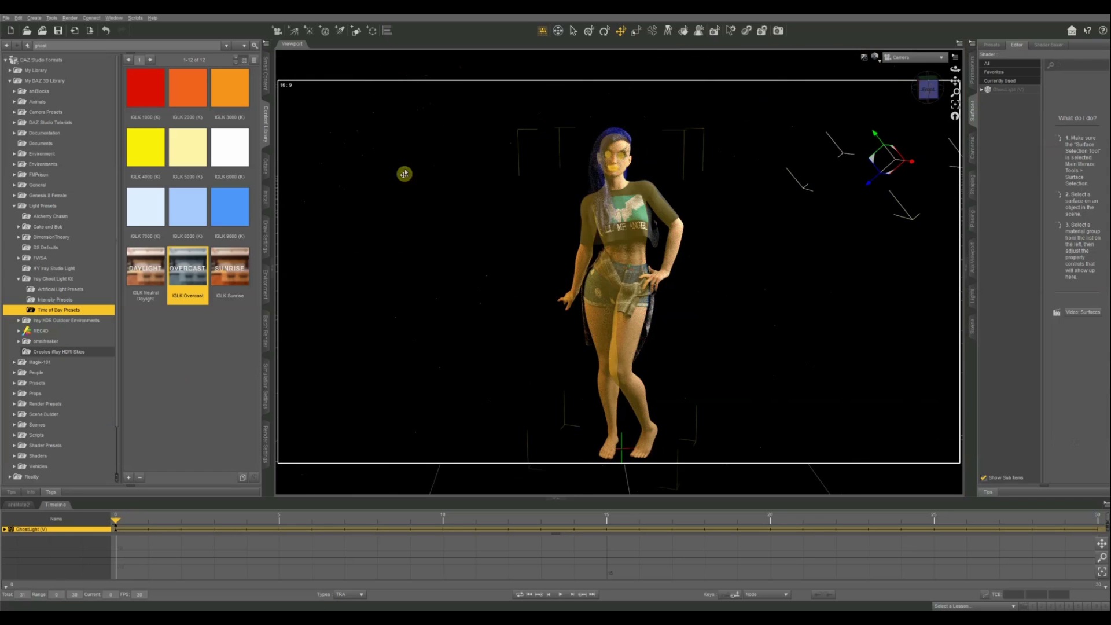
# Step: Raise the Luminance of the plane's emissive surface to strengthen its orange light on the figure
pyautogui.click(350, 122)
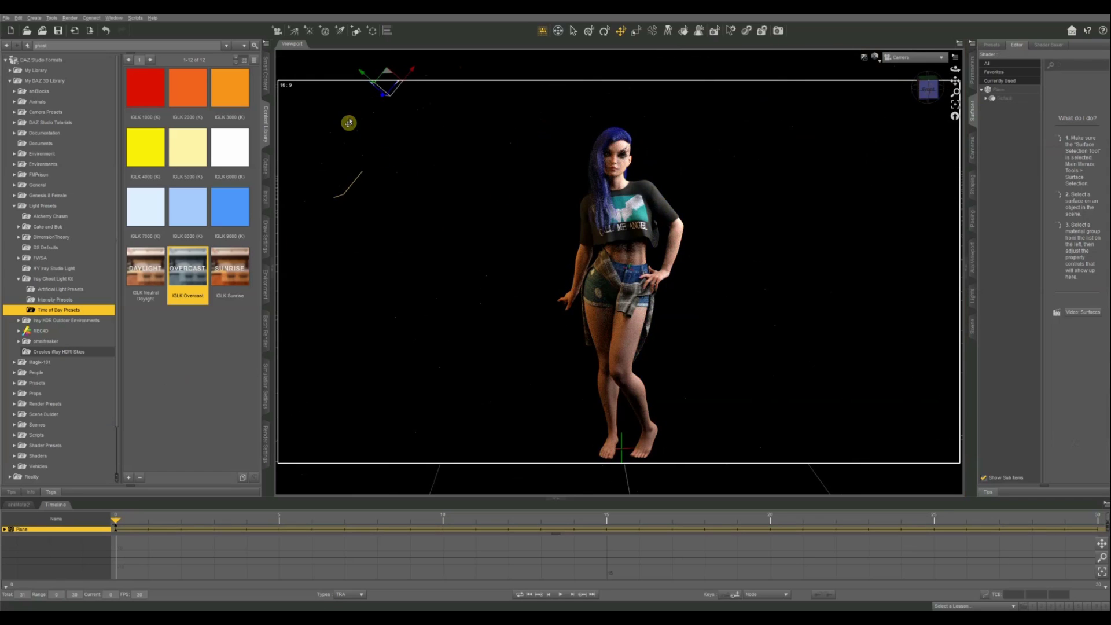
pyautogui.click(1000, 91)
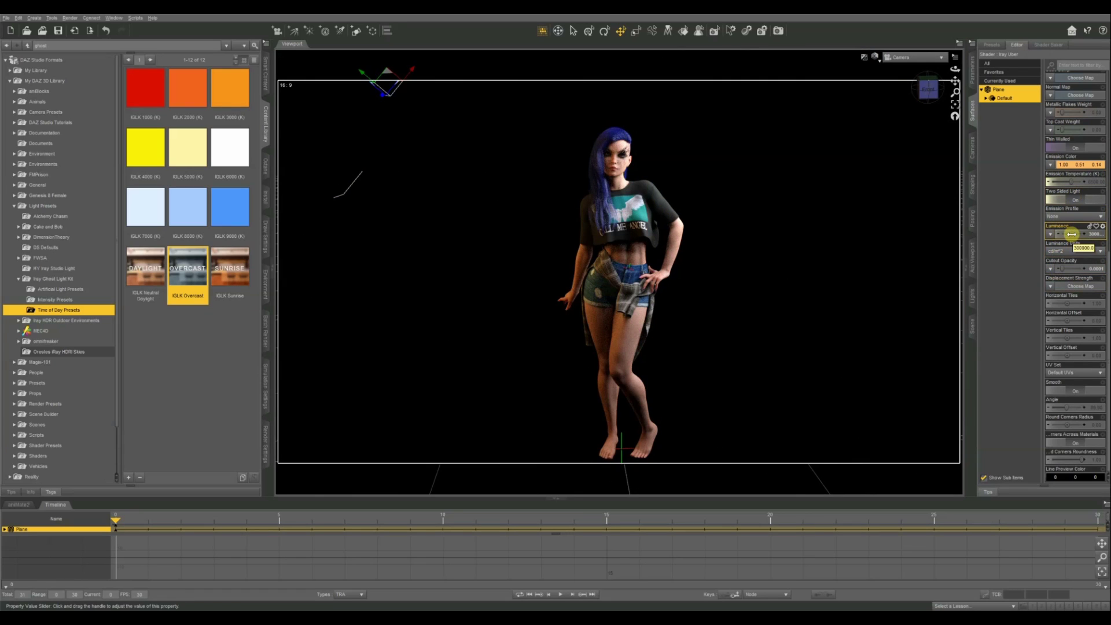
pyautogui.moveTo(1073, 234); pyautogui.dragTo(1107, 199)
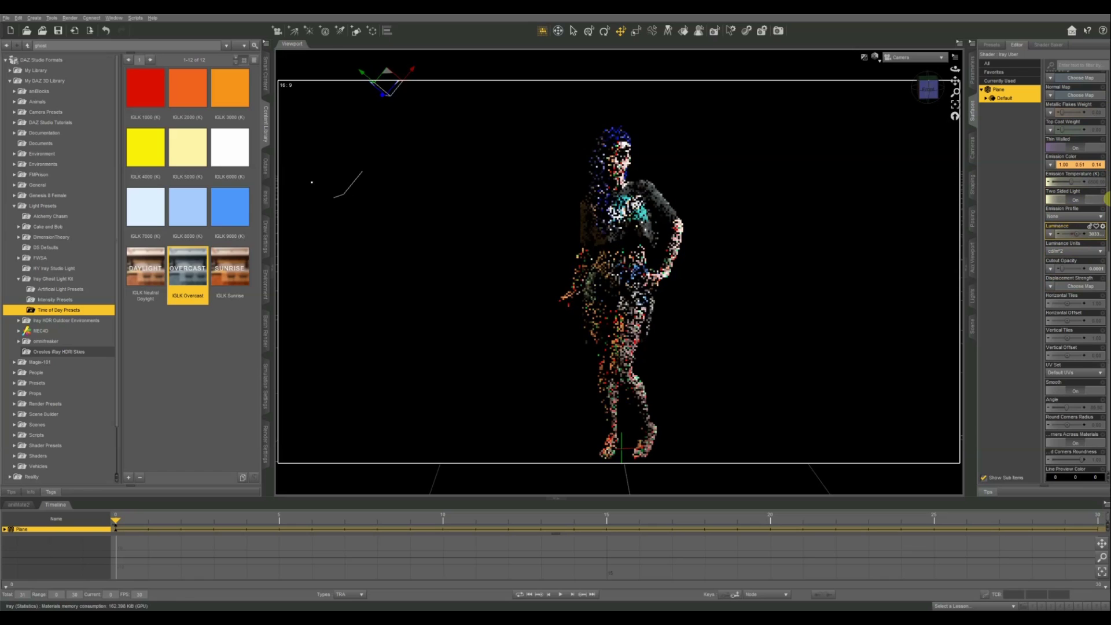
pyautogui.click(1099, 234)
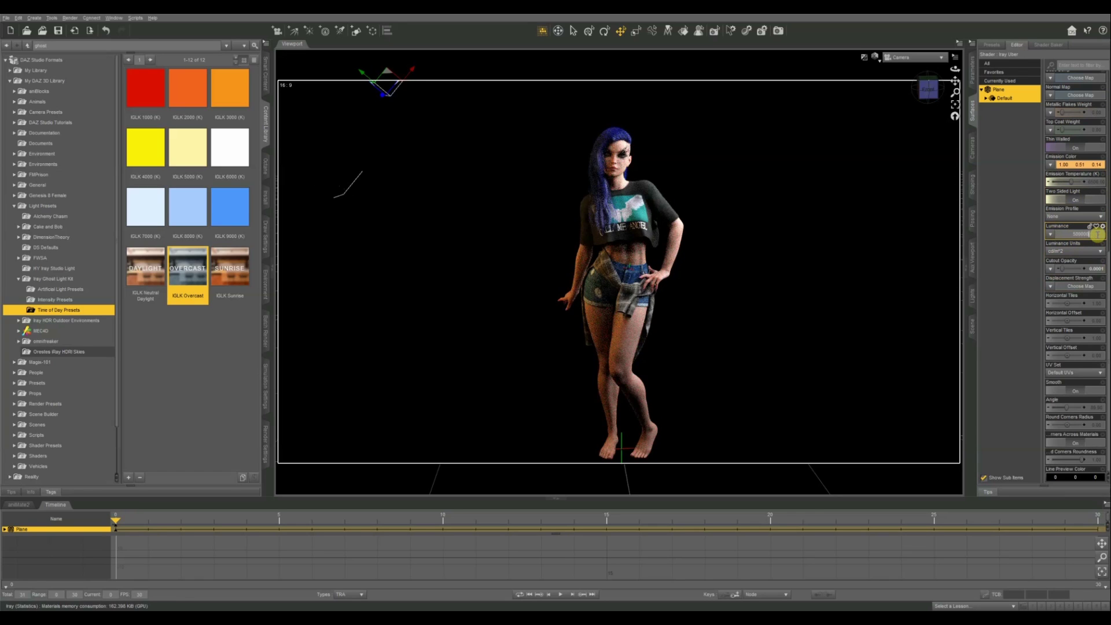
pyautogui.press('Return')
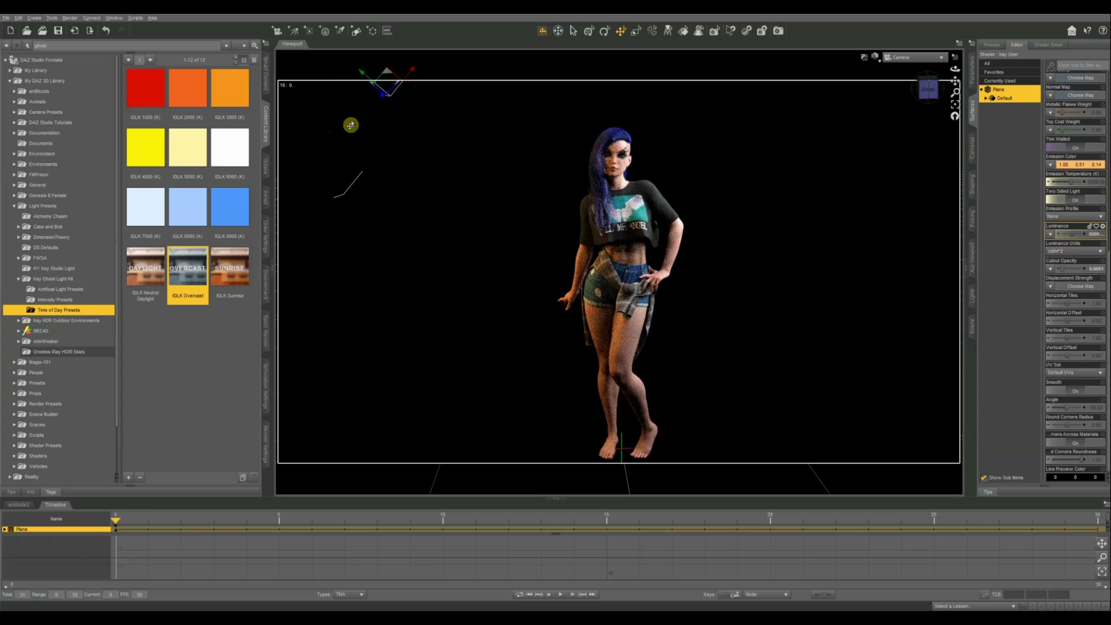
# Step: Move the emissive plane further along its green axis toward the figure, then deselect it
pyautogui.click(351, 103)
pyautogui.moveTo(362, 77); pyautogui.dragTo(411, 109)
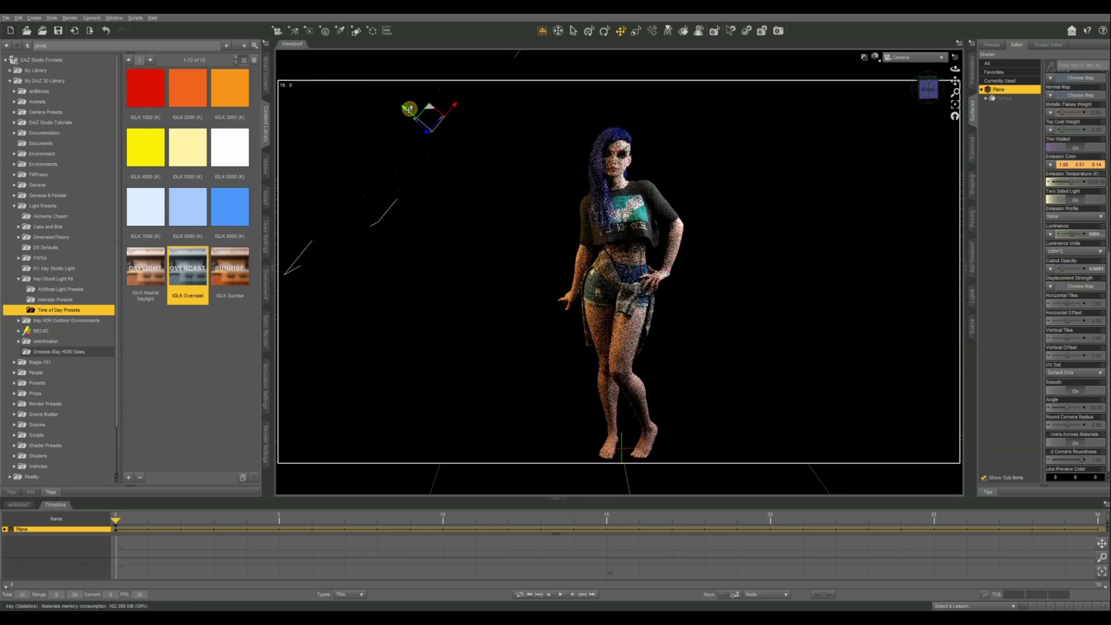
pyautogui.click(377, 159)
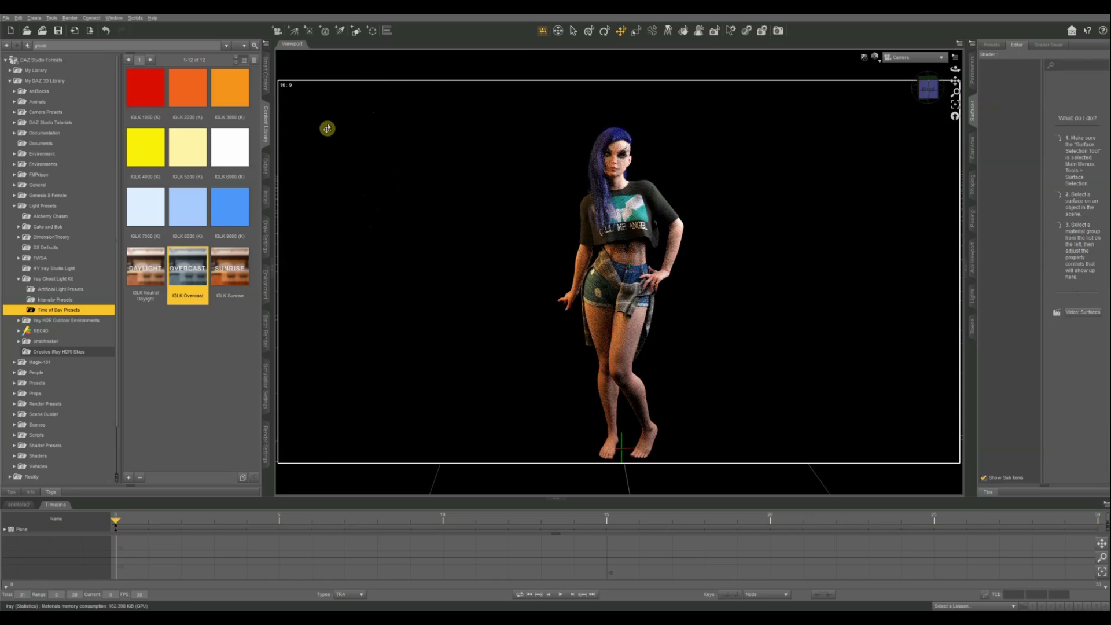
# Step: Enlarge the emissive plane slightly through its overall Scale parameter
pyautogui.click(420, 143)
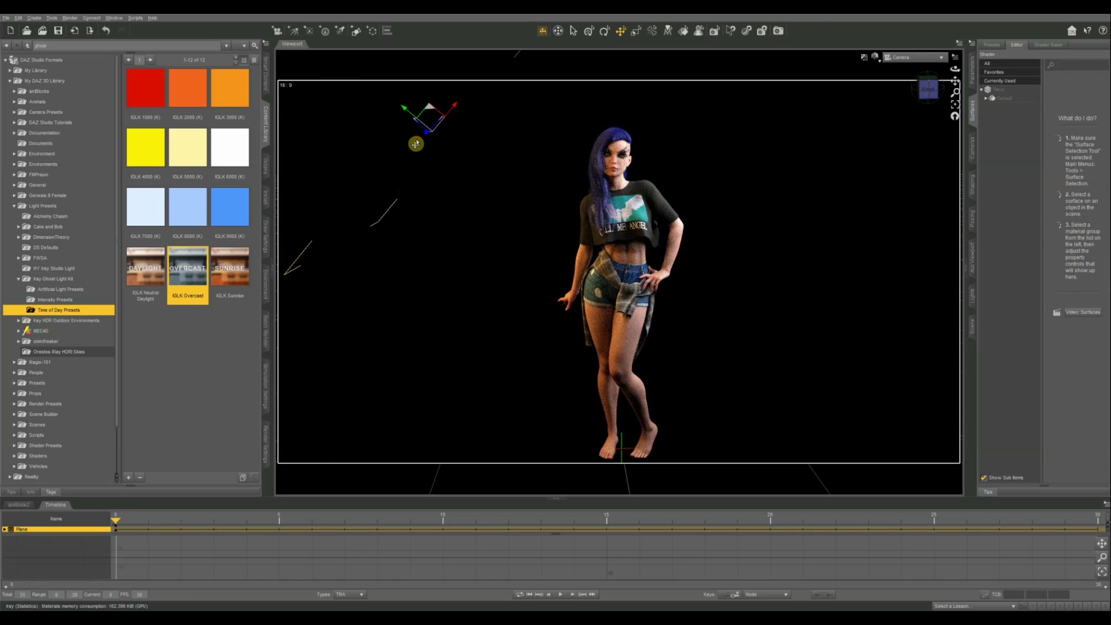
pyautogui.click(979, 73)
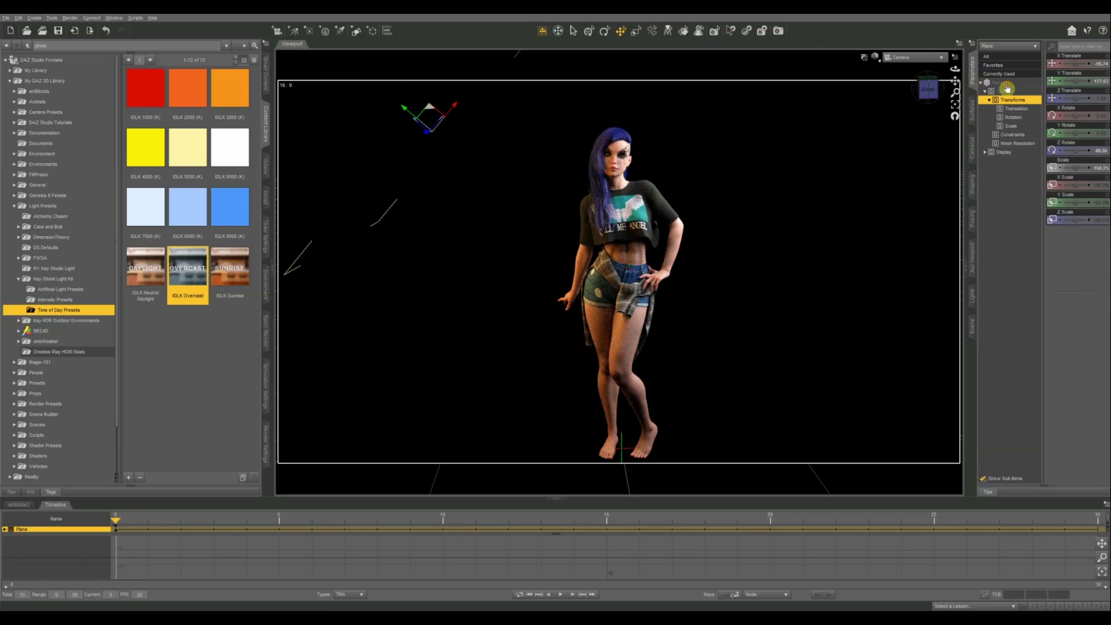
pyautogui.moveTo(1072, 168); pyautogui.dragTo(1075, 168)
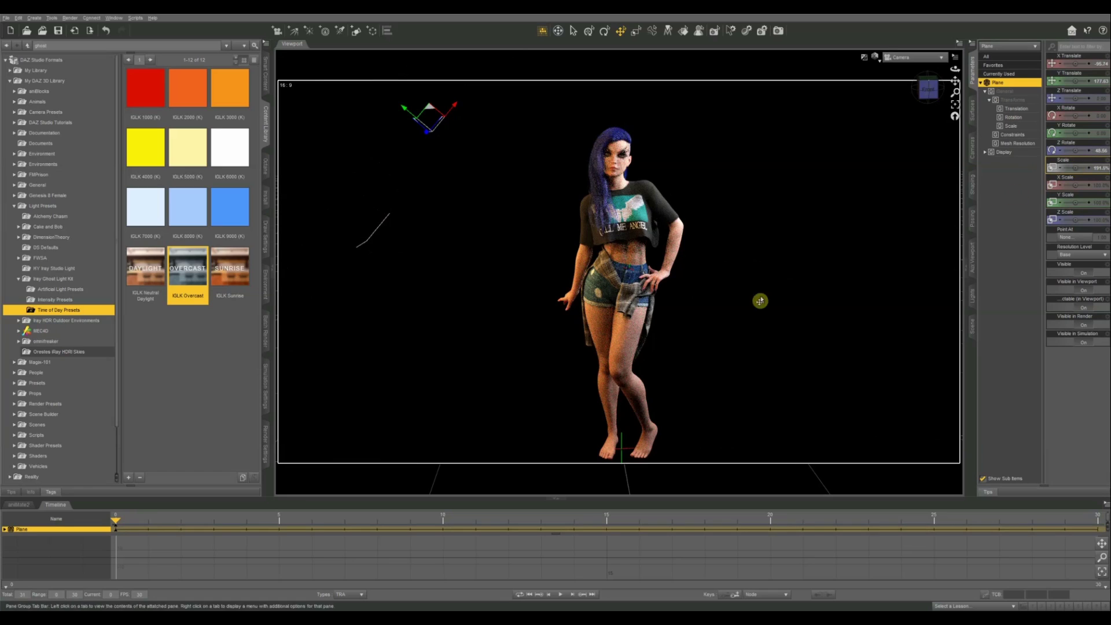
# Step: Change the emissive plane's Emission Color to a pale blue in its surface settings
pyautogui.click(786, 253)
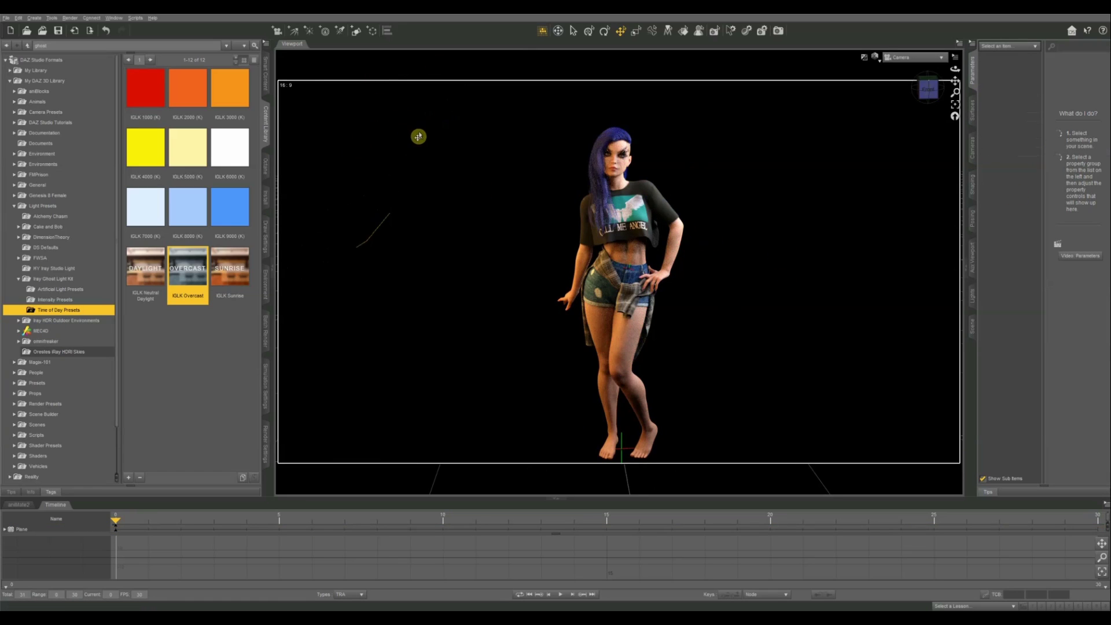
pyautogui.click(418, 138)
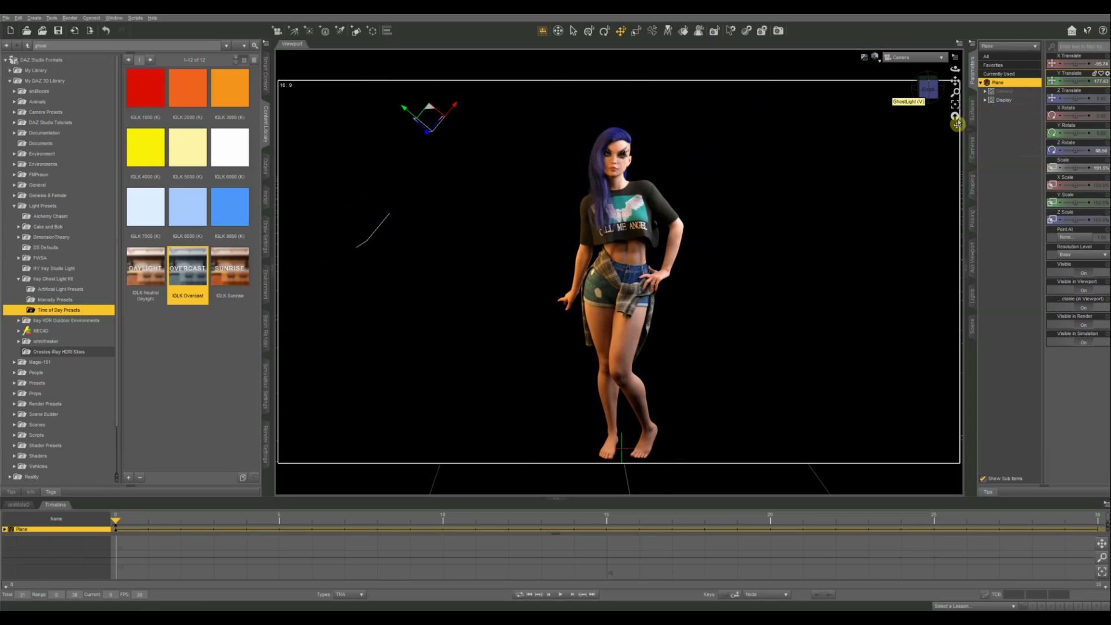
pyautogui.click(973, 110)
pyautogui.click(1002, 97)
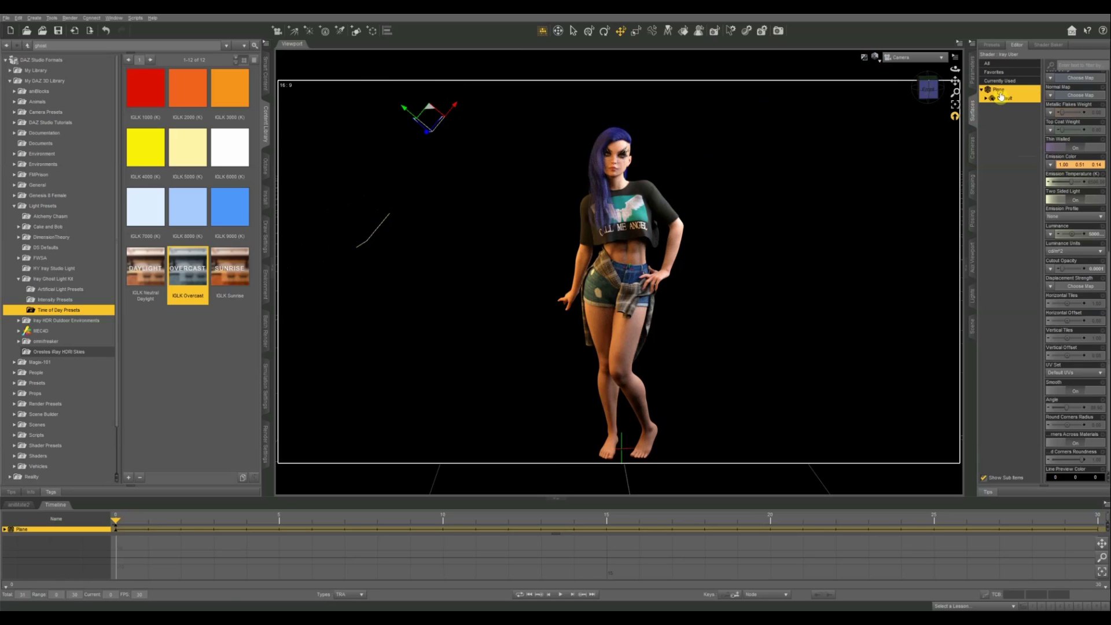
pyautogui.click(1075, 165)
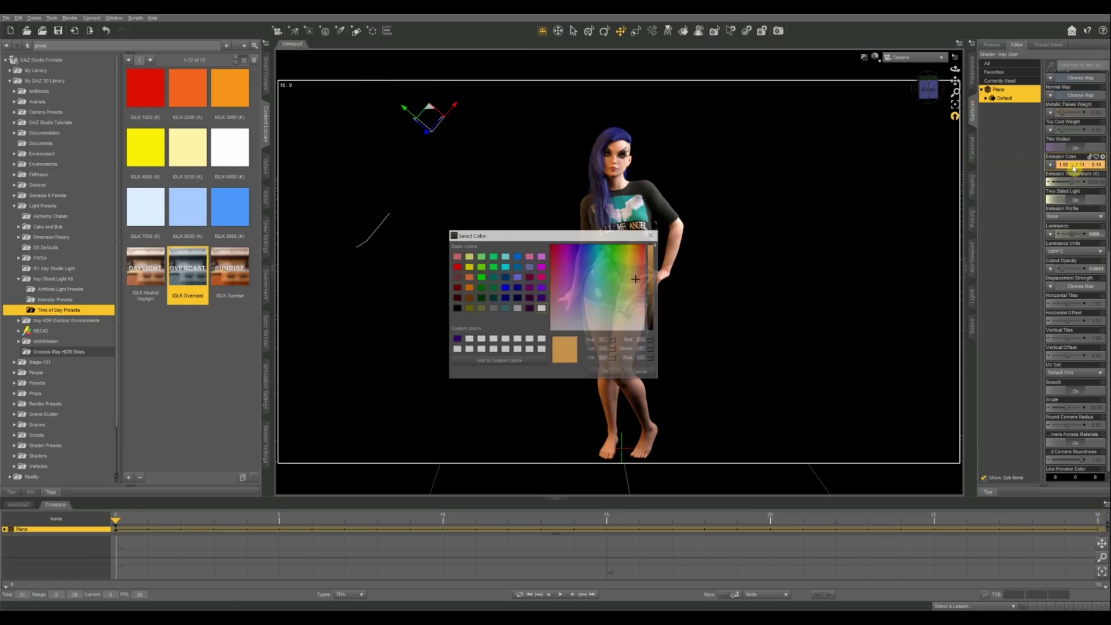
pyautogui.click(592, 313)
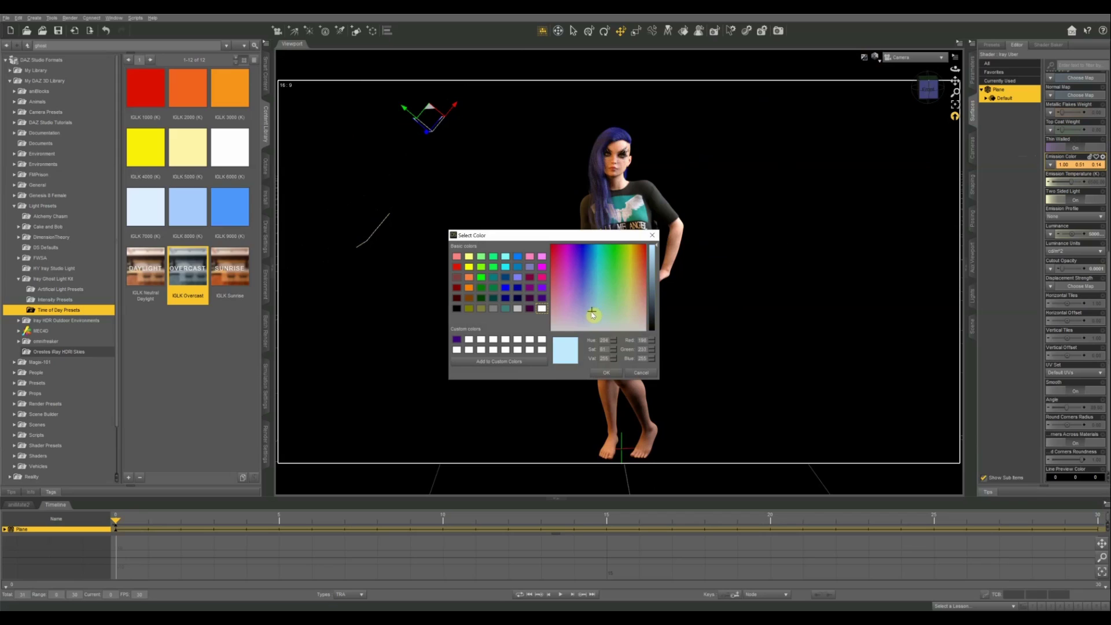
pyautogui.moveTo(595, 318); pyautogui.dragTo(590, 317)
pyautogui.click(603, 373)
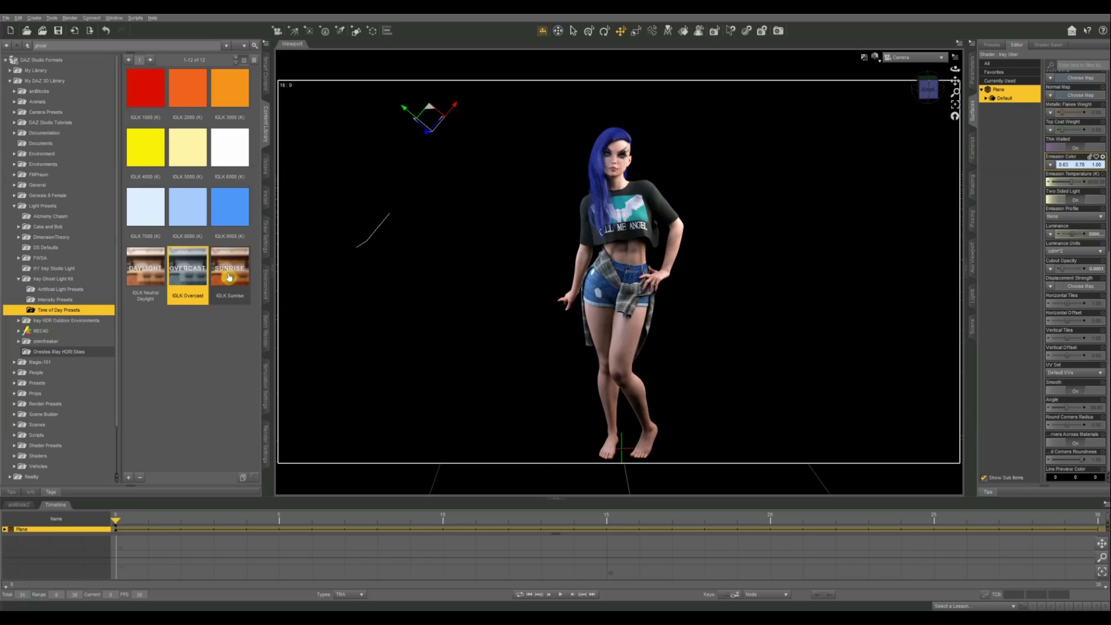
# Step: Apply the IGLK Neutral Daylight time-of-day preset to the ghost light
pyautogui.press('Delete')
pyautogui.doubleClick(147, 277)
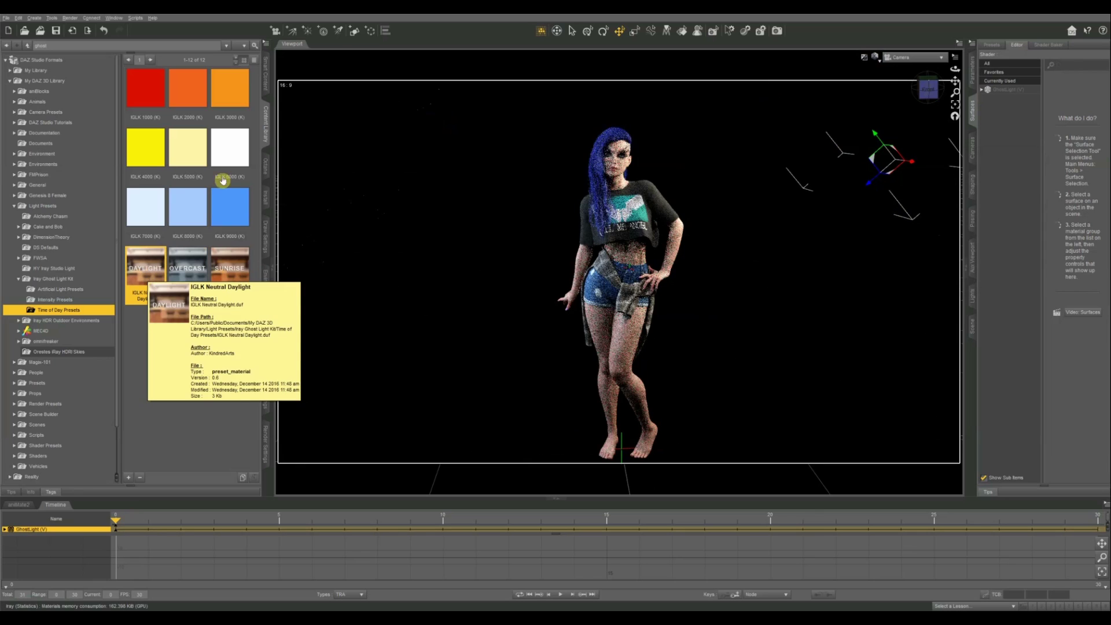
# Step: Set the emissive plane's Emission Color to a very pale warm yellow to complement the daylight
pyautogui.click(397, 150)
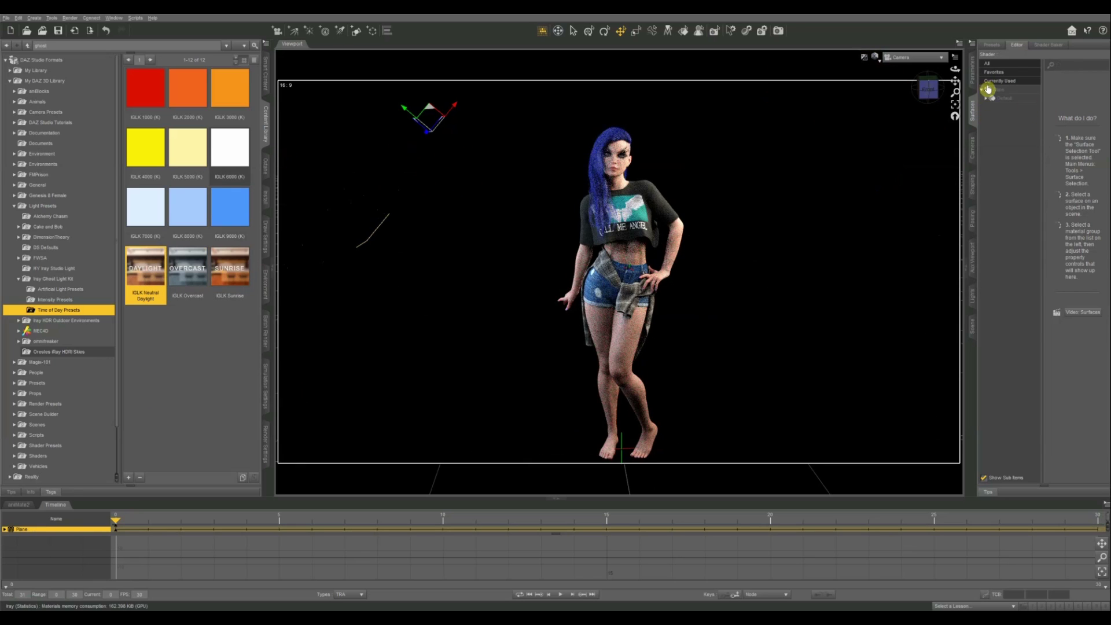
pyautogui.click(997, 90)
pyautogui.click(1060, 166)
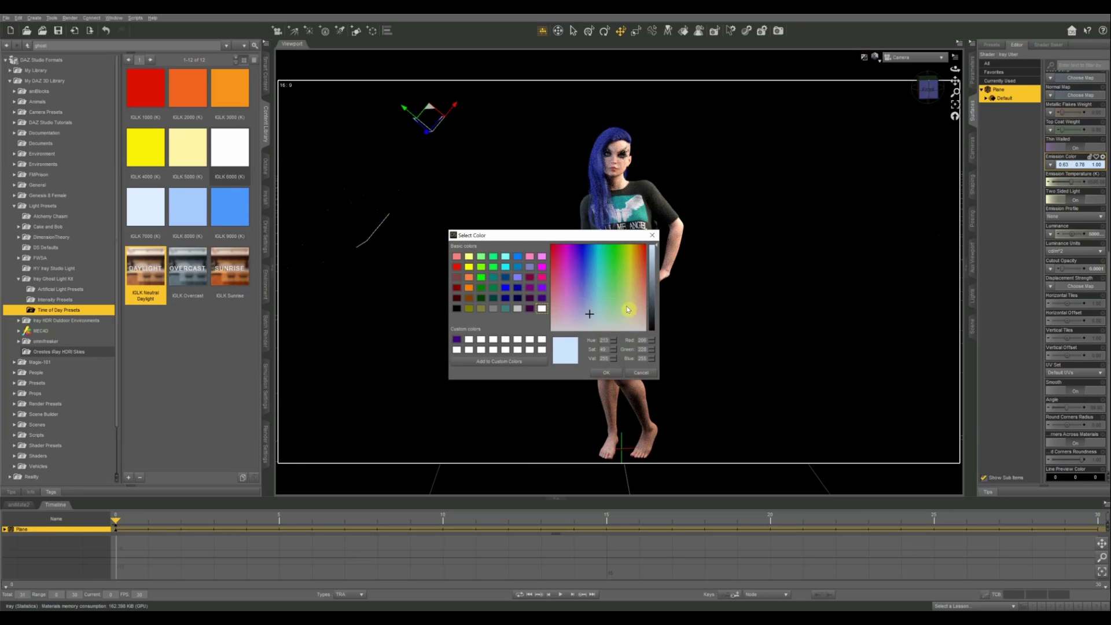
pyautogui.click(630, 320)
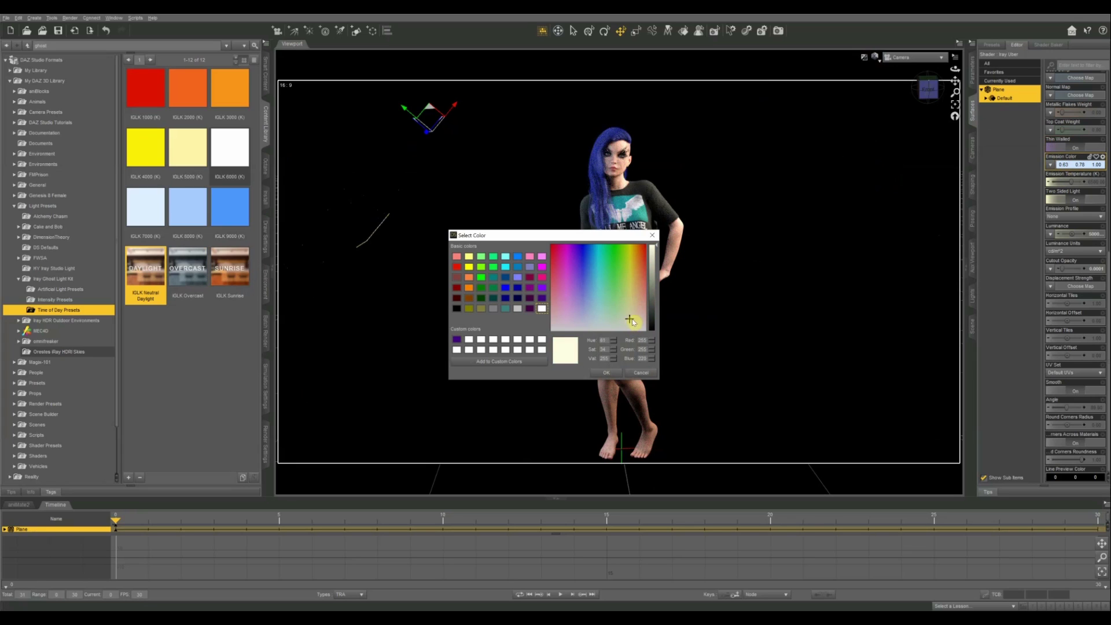
pyautogui.click(606, 373)
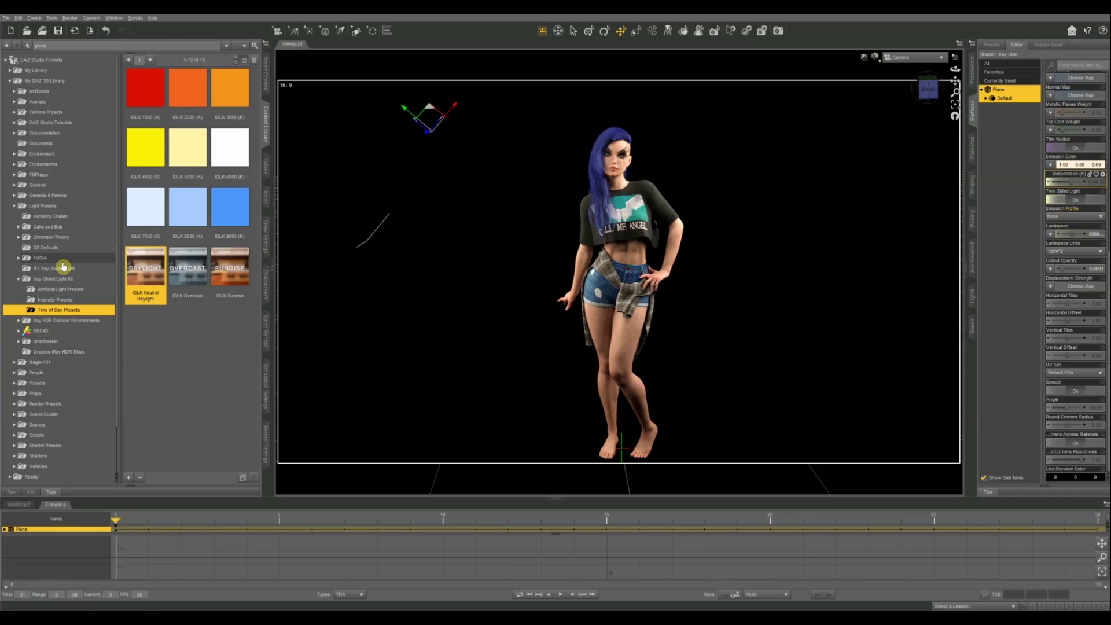
# Step: Look through the Iray Ghost Light Kit's Intensity Presets and Artificial Light Presets, checking the ghost light in the scene
pyautogui.moveTo(230, 280)
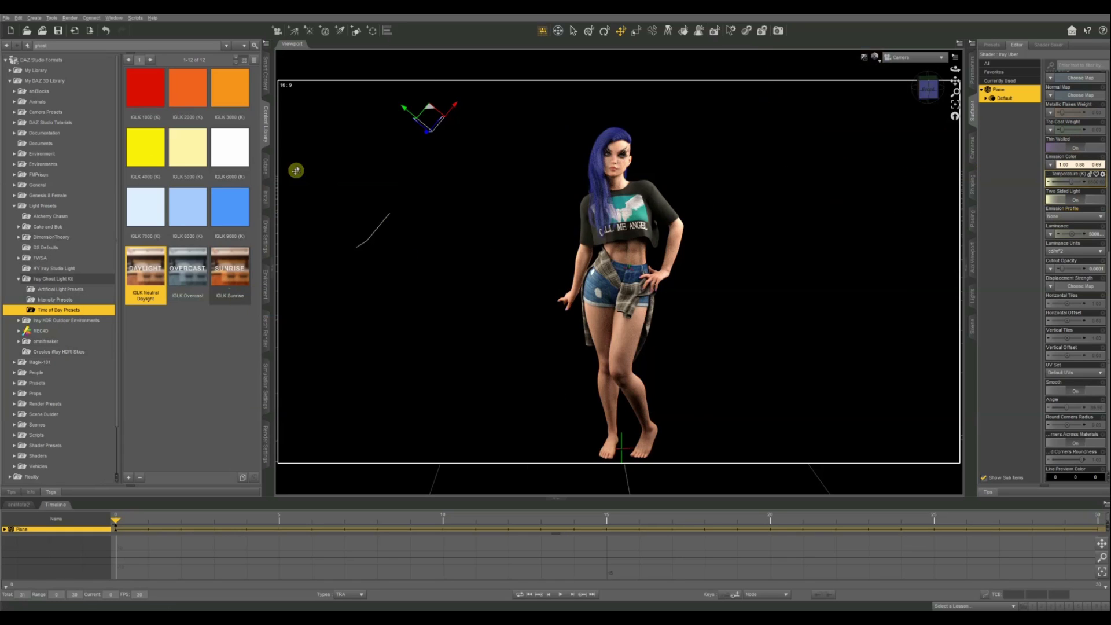
pyautogui.click(53, 299)
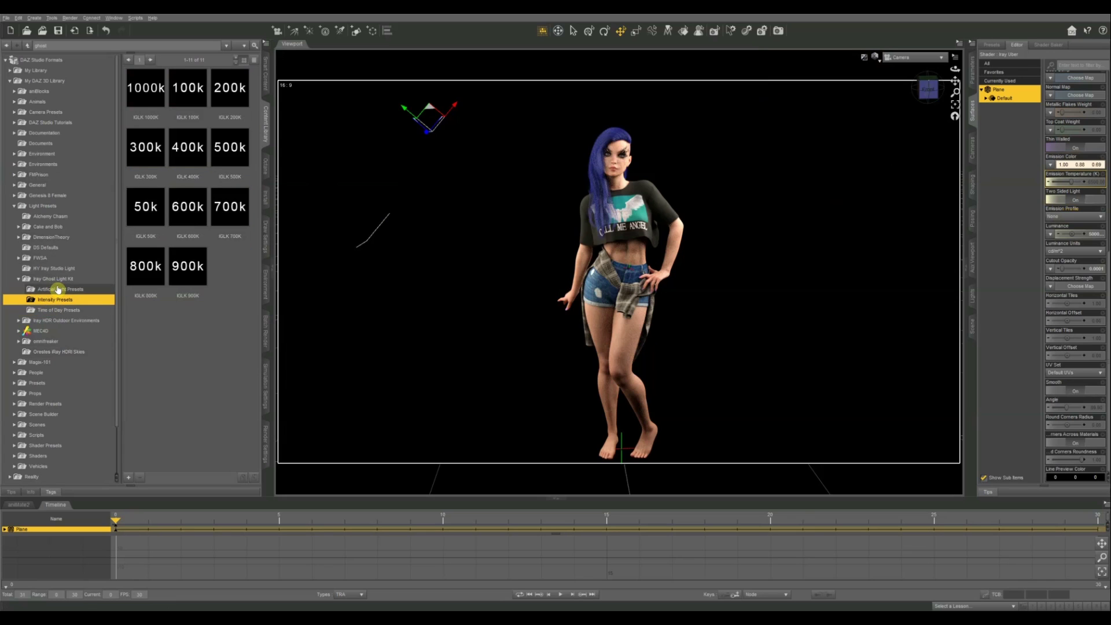
pyautogui.click(58, 290)
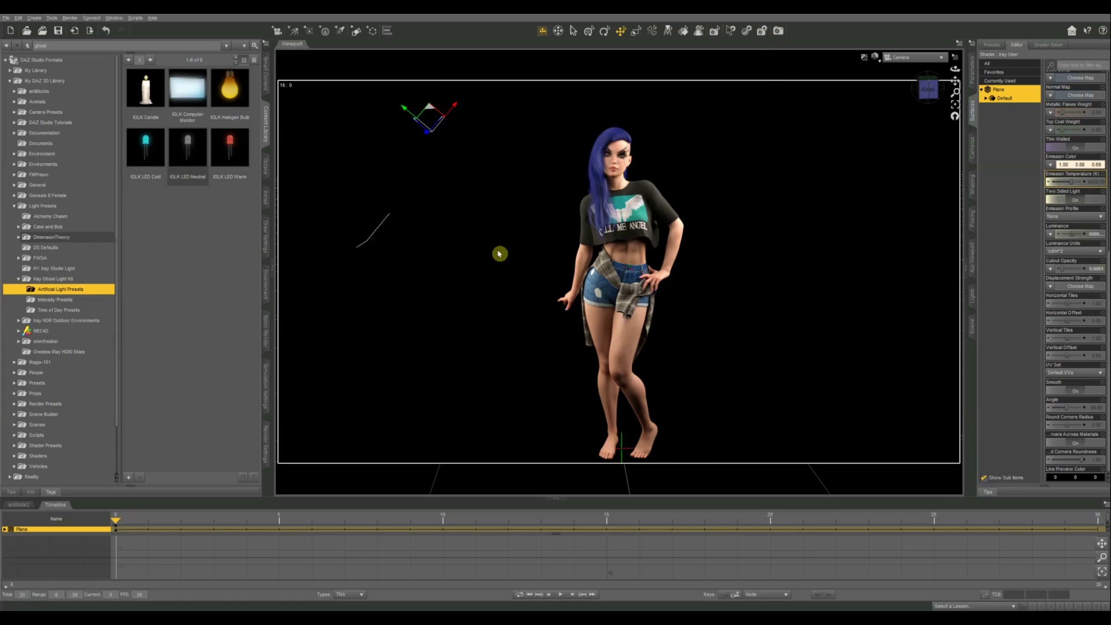
pyautogui.click(885, 93)
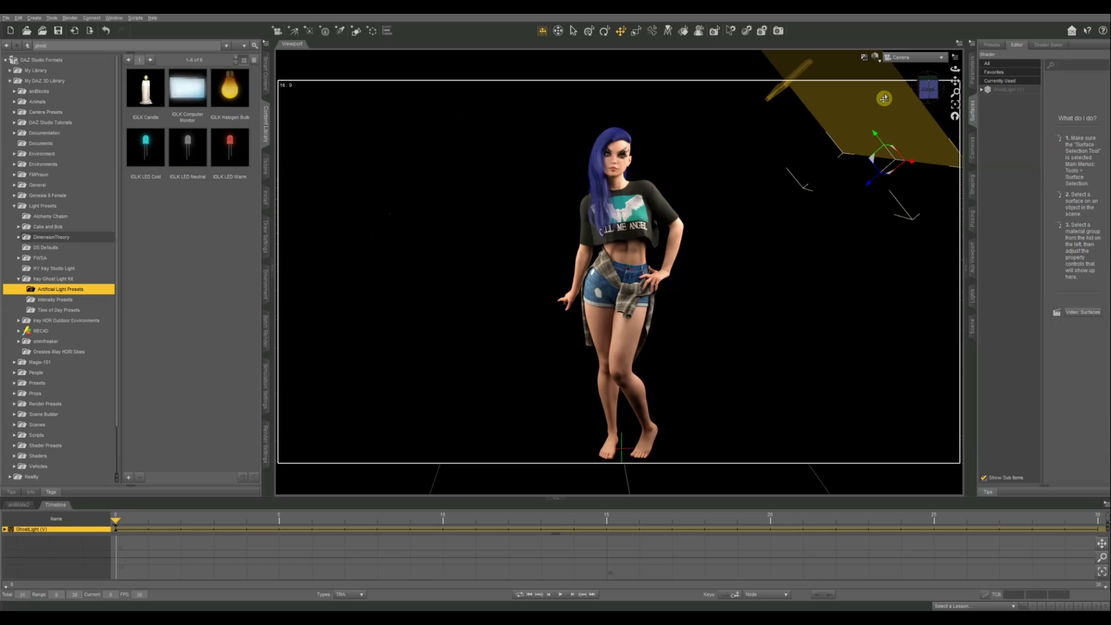
pyautogui.doubleClick(227, 139)
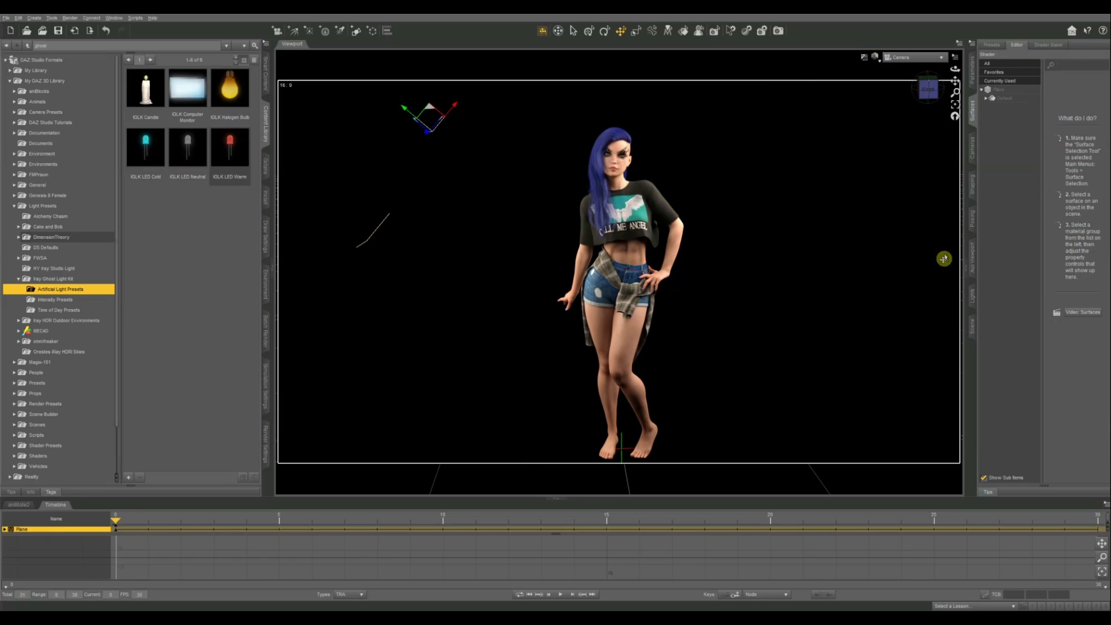
# Step: Try lower Emission Temperatures on the plane's surface before raising it to about 8970.59 K, and deselect the plane
pyautogui.click(997, 91)
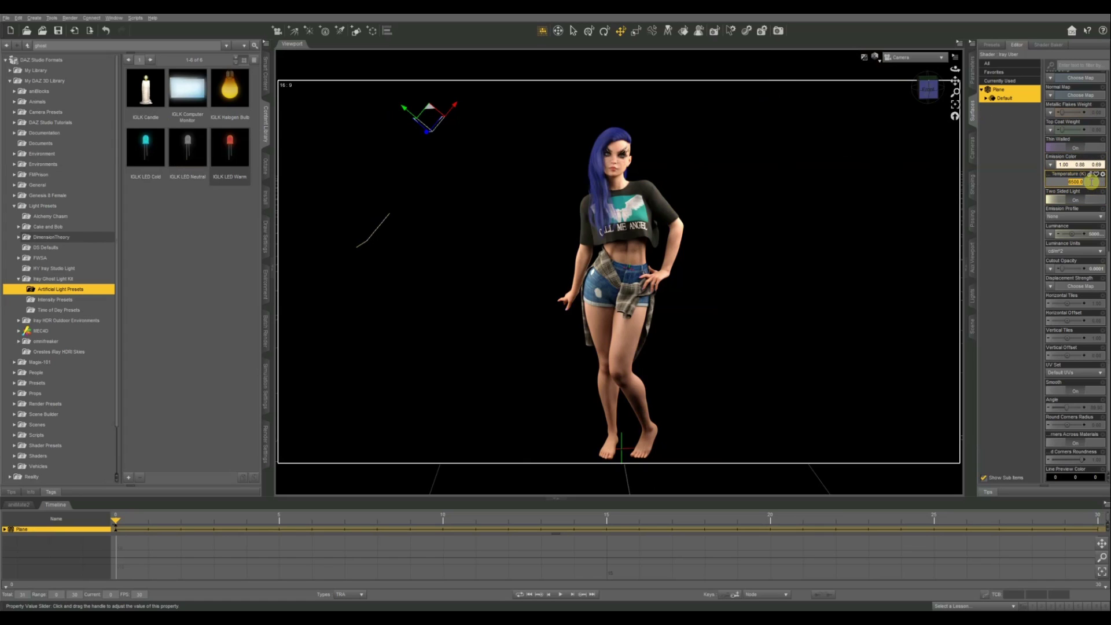
pyautogui.click(1006, 188)
pyautogui.click(996, 91)
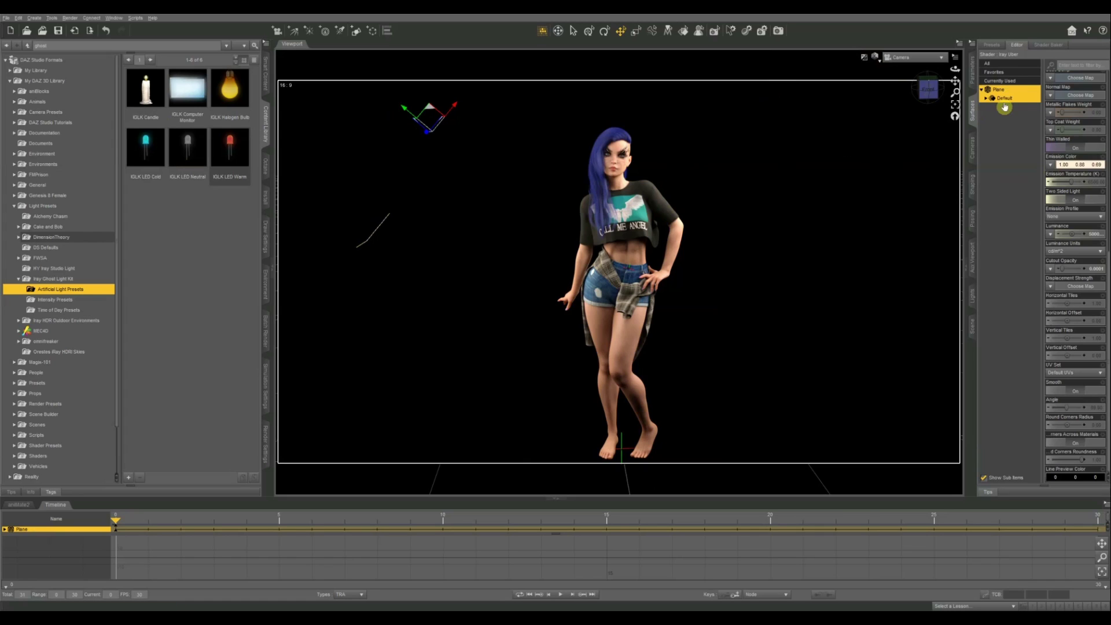
pyautogui.moveTo(1060, 183); pyautogui.dragTo(1063, 182)
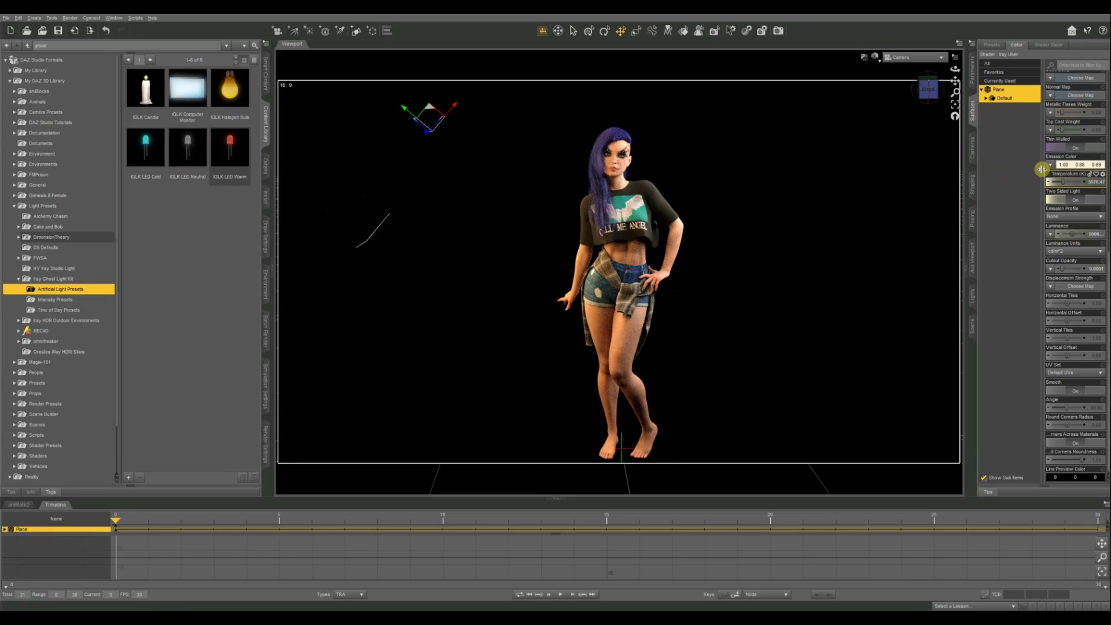
pyautogui.moveTo(1067, 185)
pyautogui.mouseDown()
pyautogui.moveTo(1035, 183)
pyautogui.moveTo(1055, 184)
pyautogui.mouseUp()
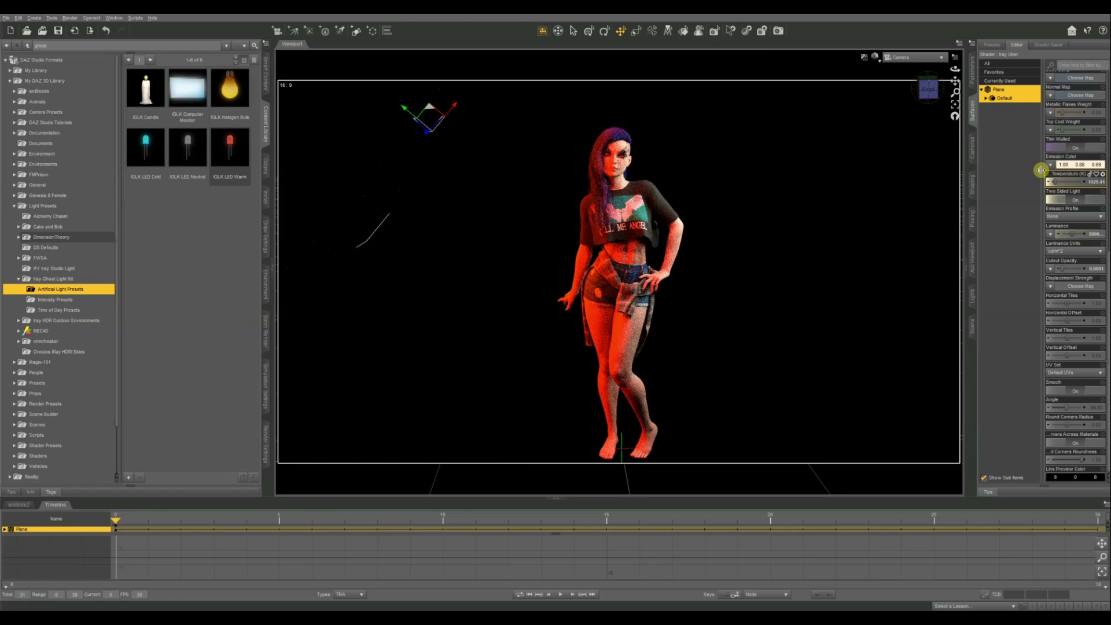
pyautogui.moveTo(1065, 183); pyautogui.dragTo(1078, 182)
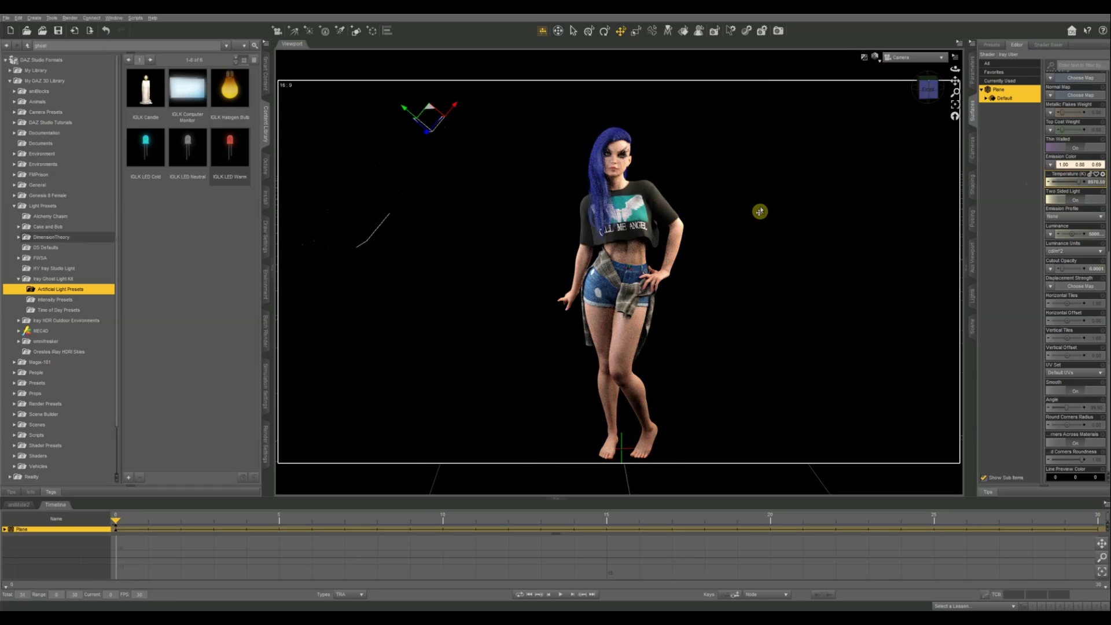
pyautogui.click(799, 202)
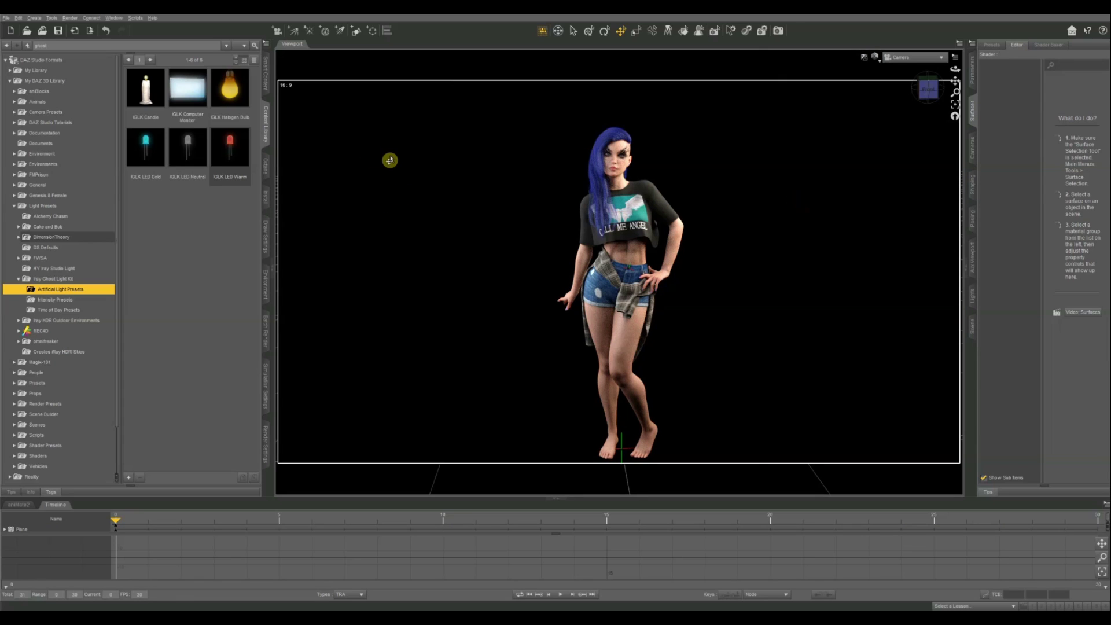
# Step: Reselect the emissive plane and its surface to readjust the Emission Temperature
pyautogui.click(368, 136)
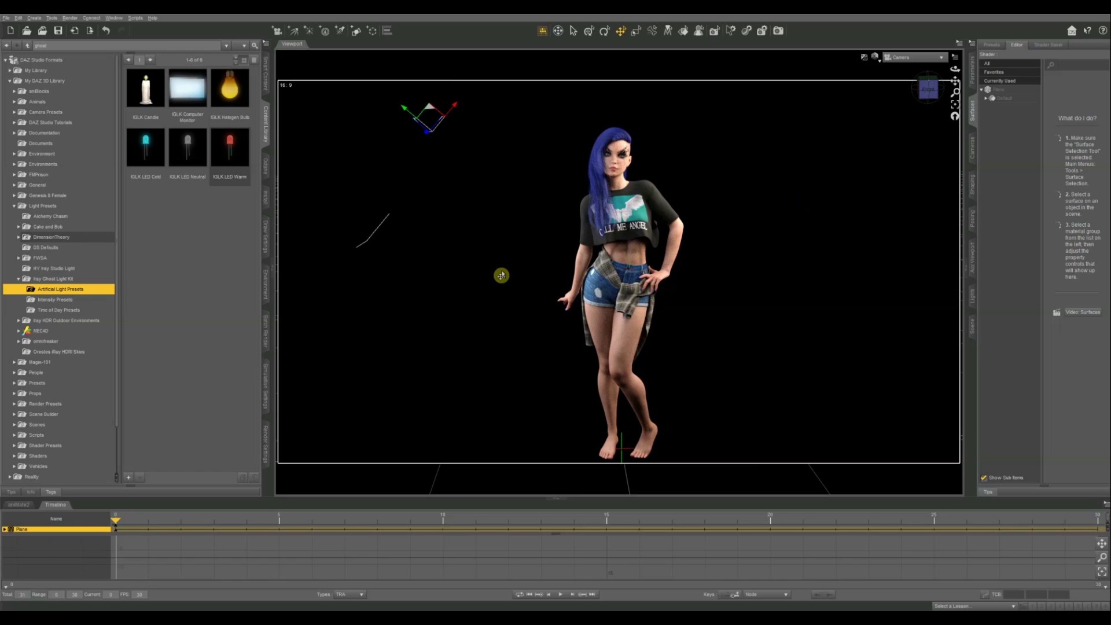
pyautogui.click(1001, 89)
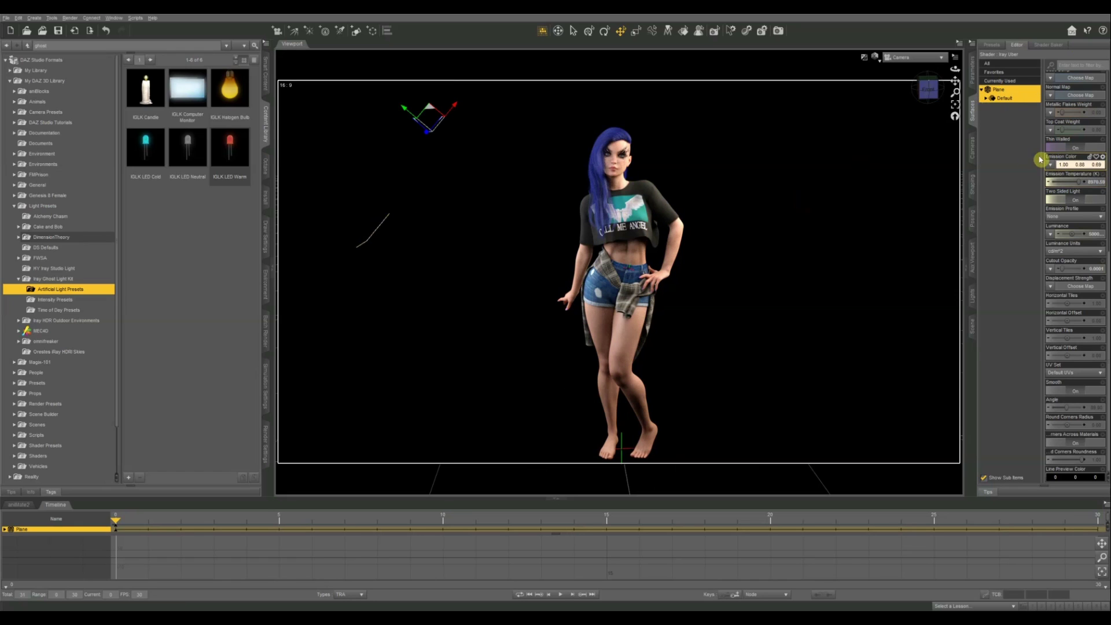
pyautogui.moveTo(1048, 180)
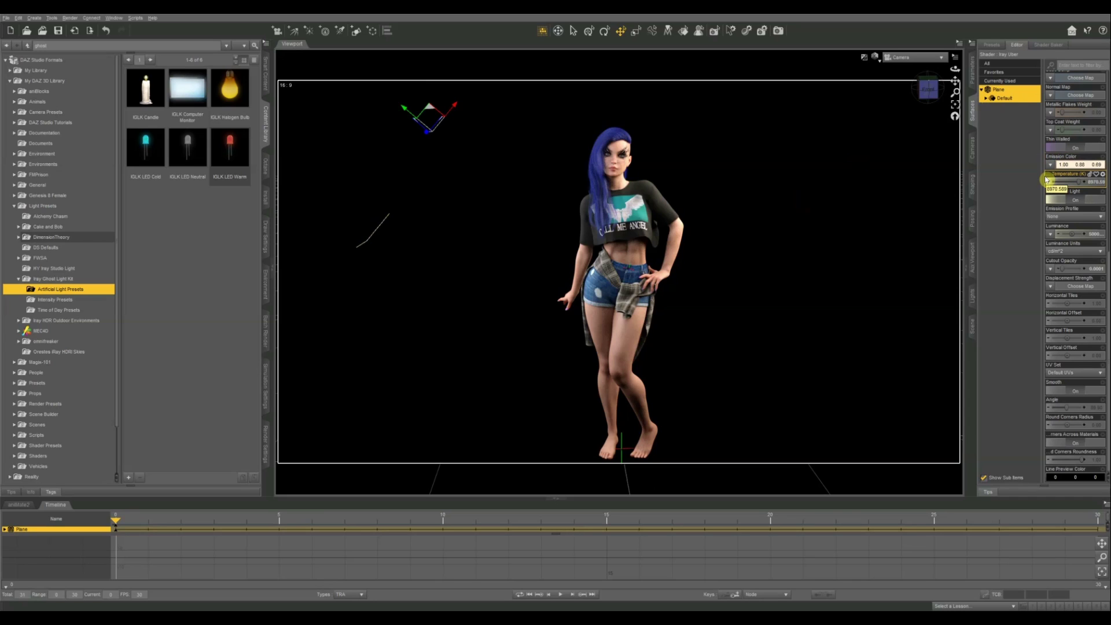